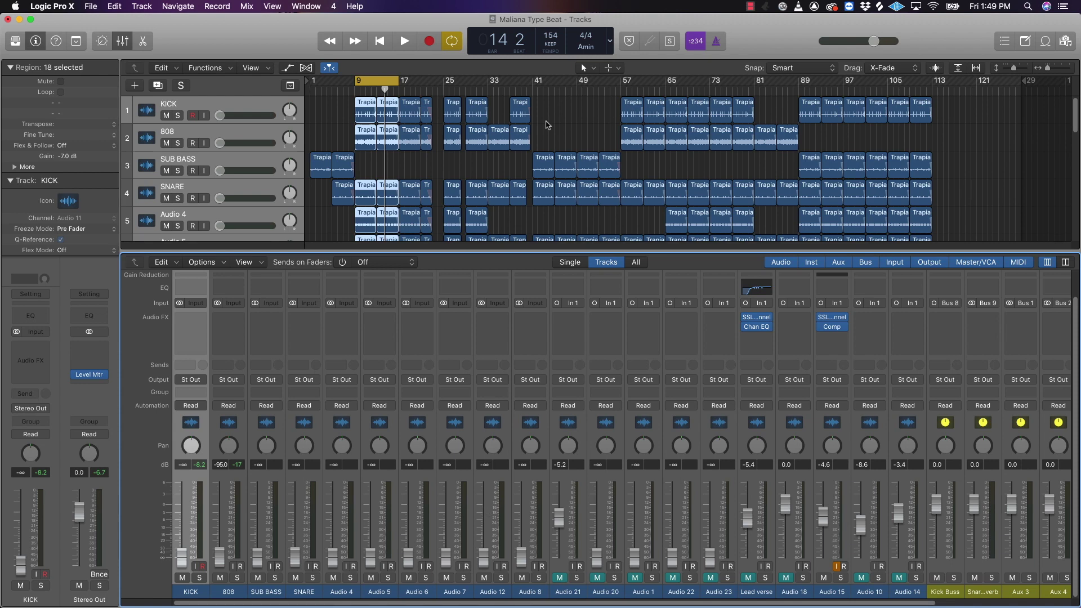
Select all of the beat's audio regions across the arrangement.
scroll(545, 125, "down", 1)
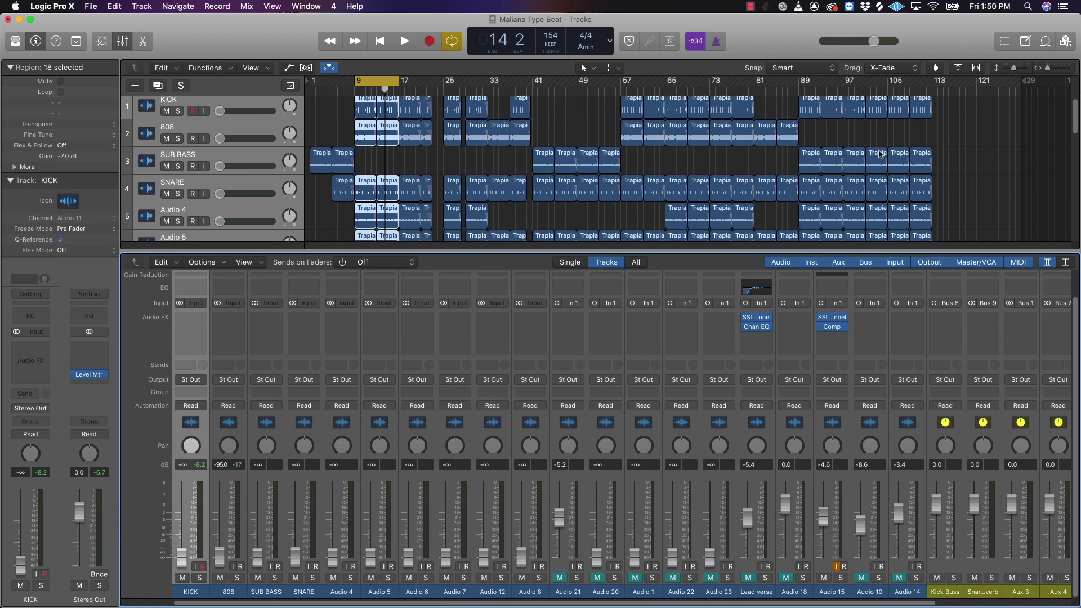
scroll(575, 204, "down", 2)
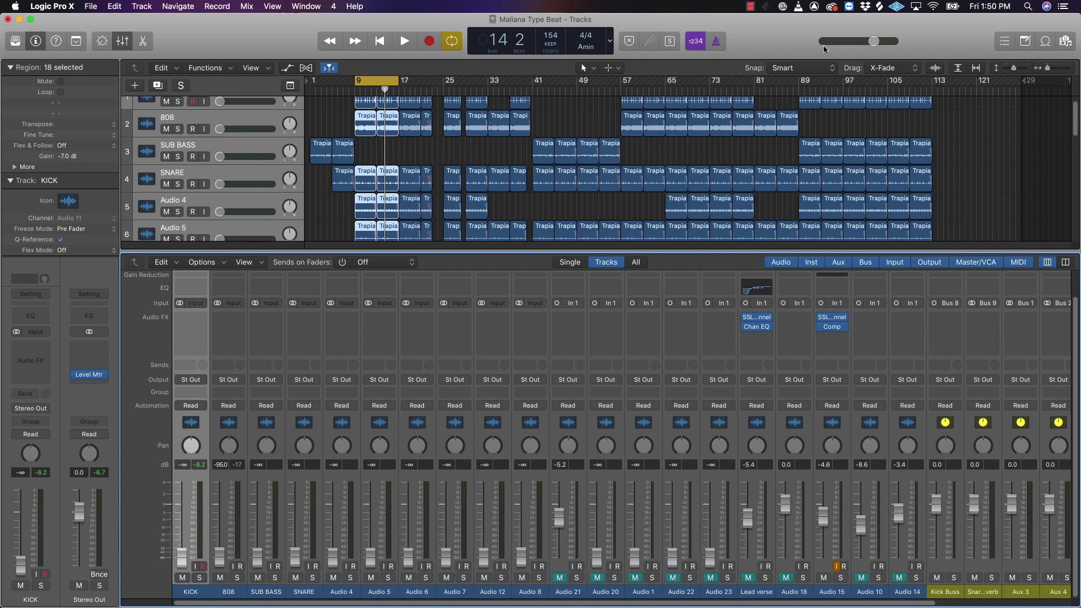
scroll(957, 169, "down", 5)
left_click_drag(951, 167, 309, 112)
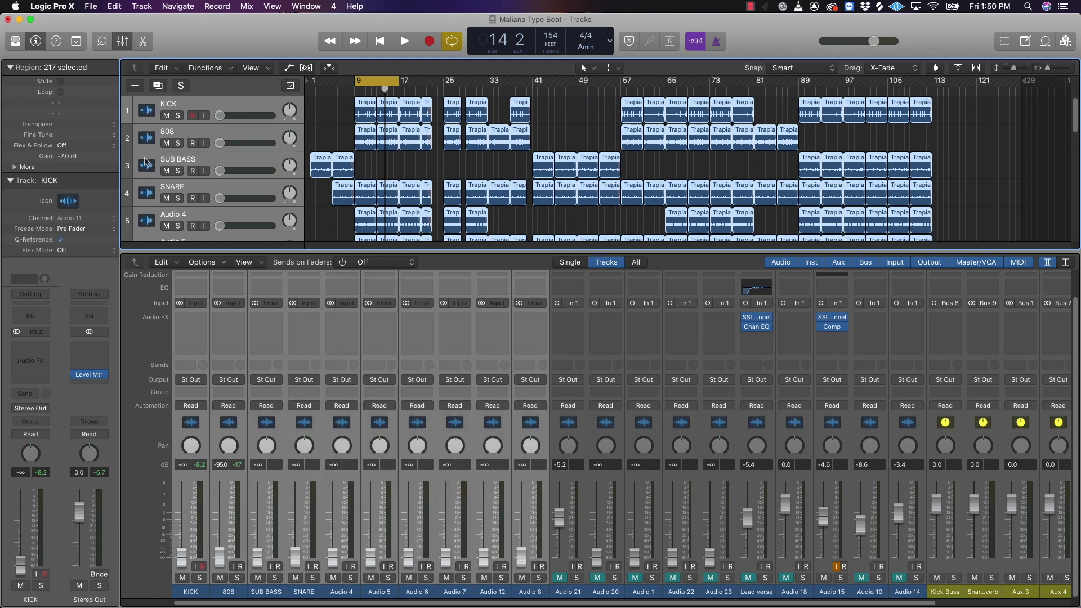
Set the selected regions' gain to 0 dB and bring it back down to -7.0 dB.
double_click(66, 156)
type("0")
key("Return")
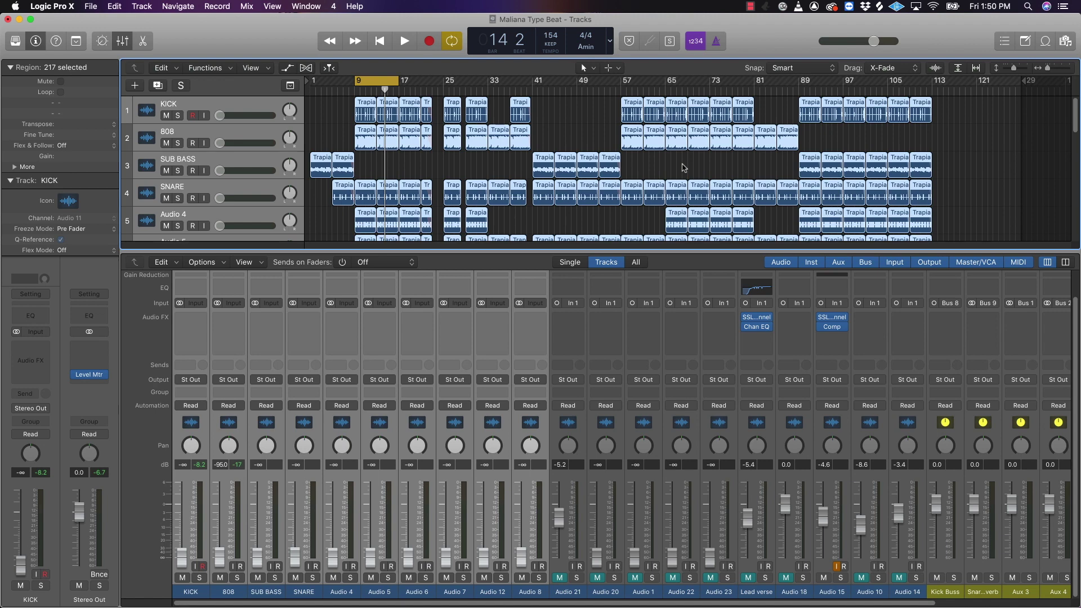
left_click_drag(63, 161, 66, 264)
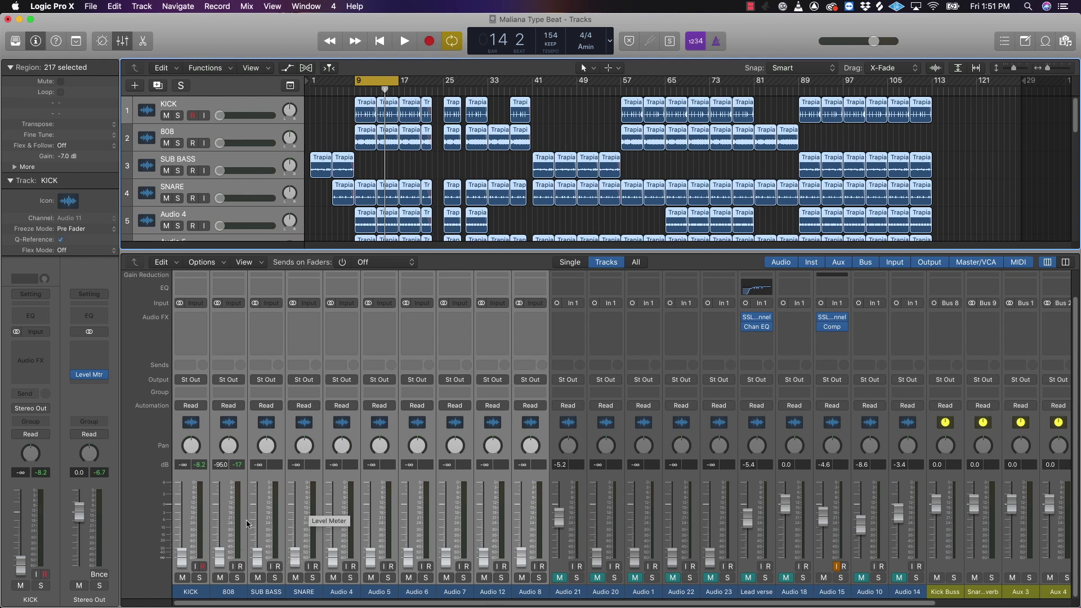
Play the cycled section and raise the KICK channel's volume fader to -4.6 dB.
left_click(195, 484)
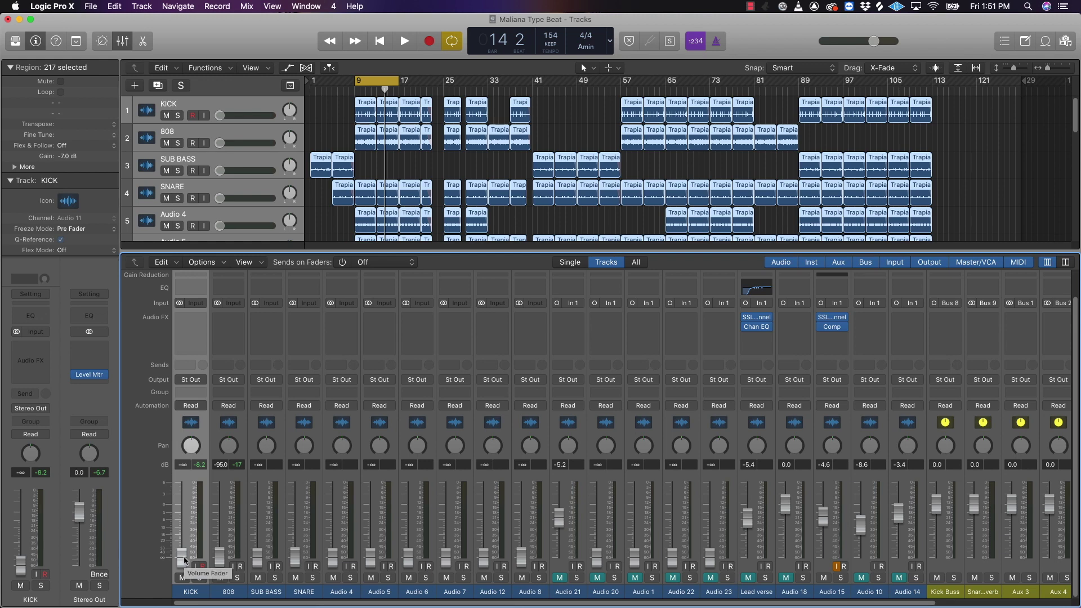
key("space")
left_click_drag(184, 559, 184, 516)
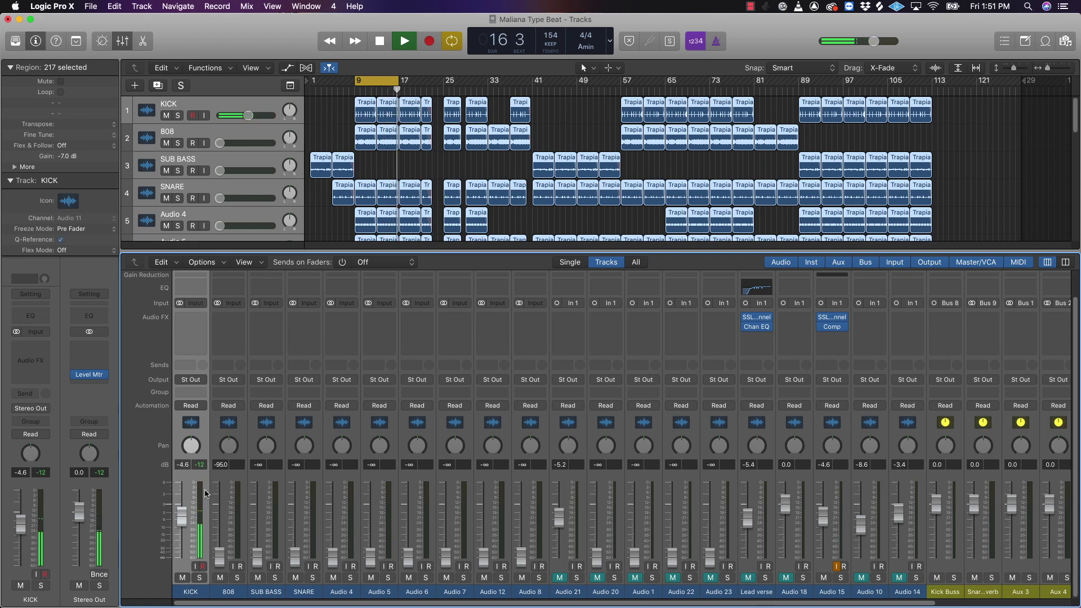
key("space")
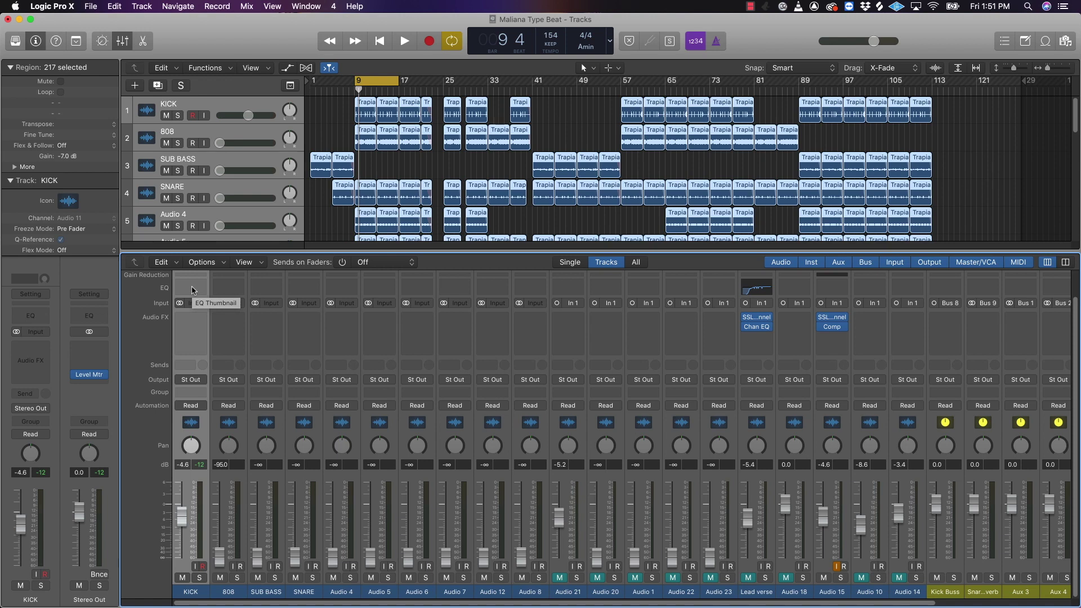
Insert a Channel EQ on both the KICK and 808 channels, and raise the 808 volume fader to -11.8 dB during playback.
left_click(192, 288)
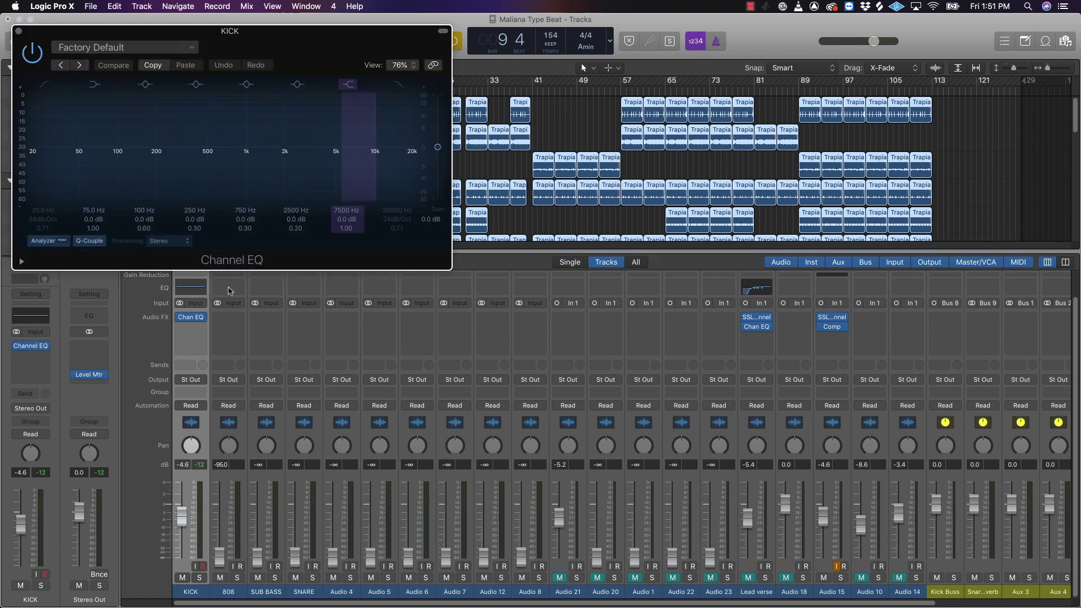
left_click(228, 288)
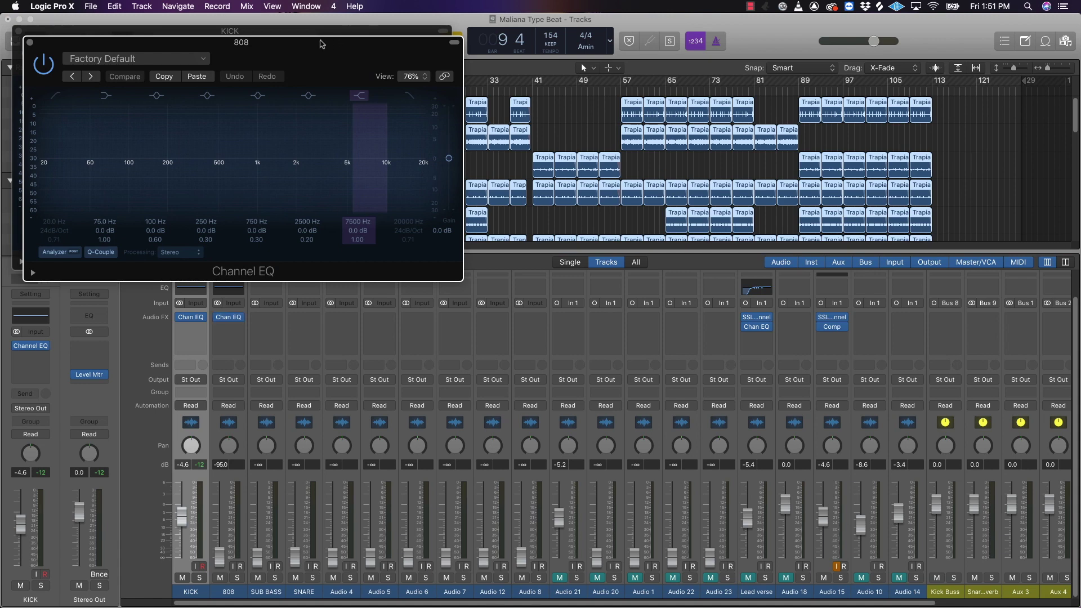
left_click_drag(759, 30, 738, 38)
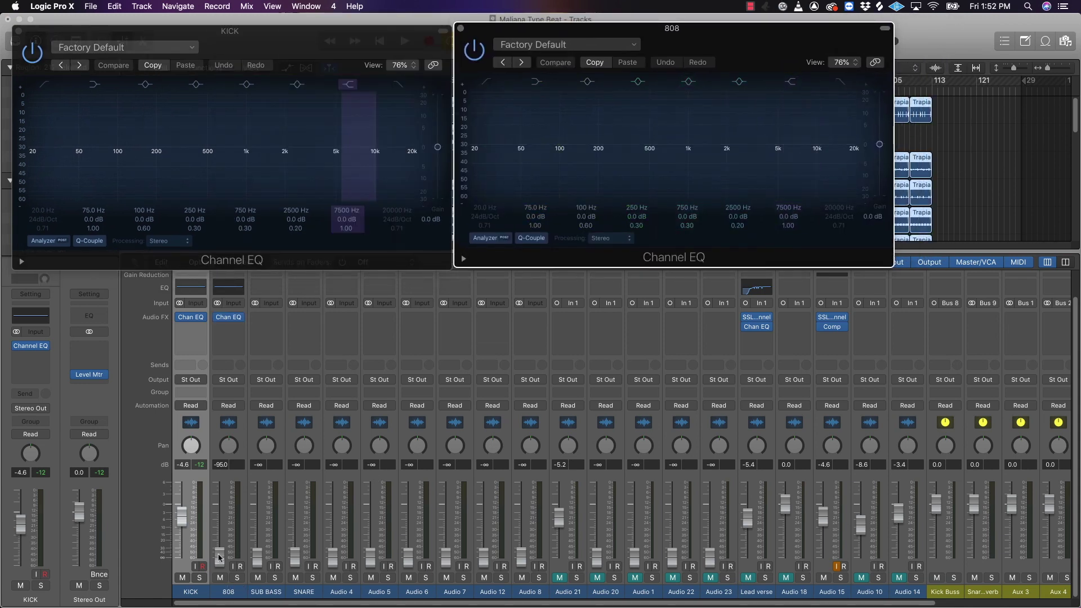
key("space")
left_click_drag(219, 554, 231, 515)
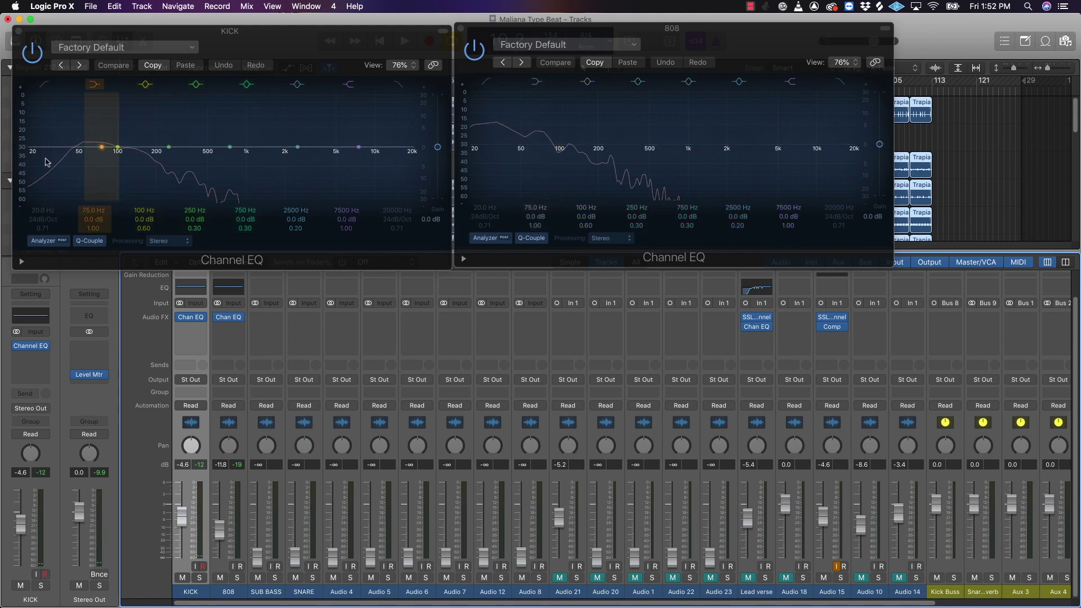
Enable the low-cut band in the KICK's Channel EQ and set it to 24.0 Hz.
left_click(44, 85)
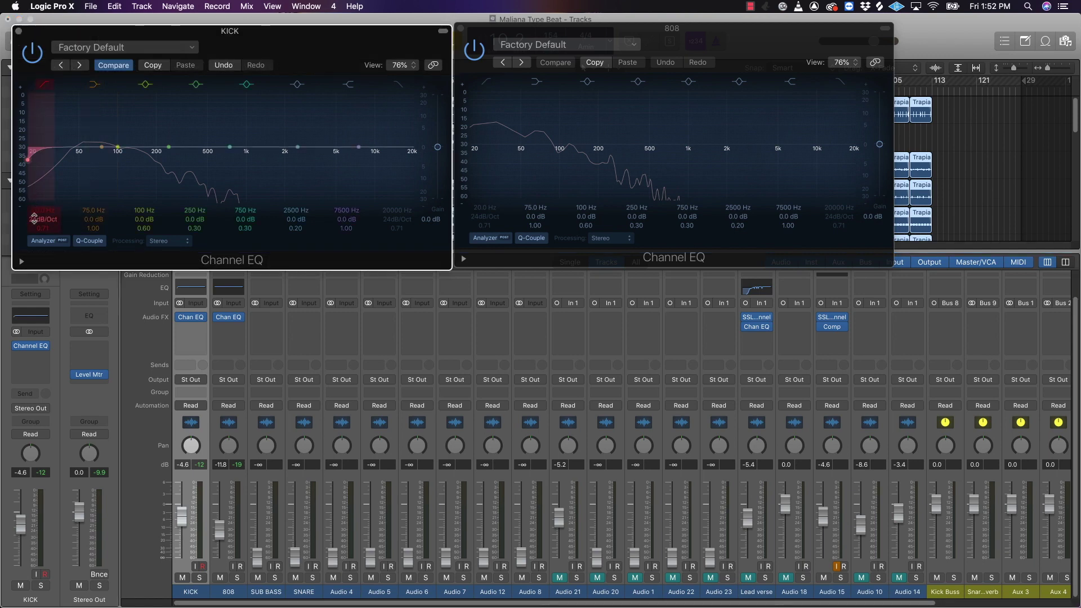
left_click_drag(43, 210, 43, 204)
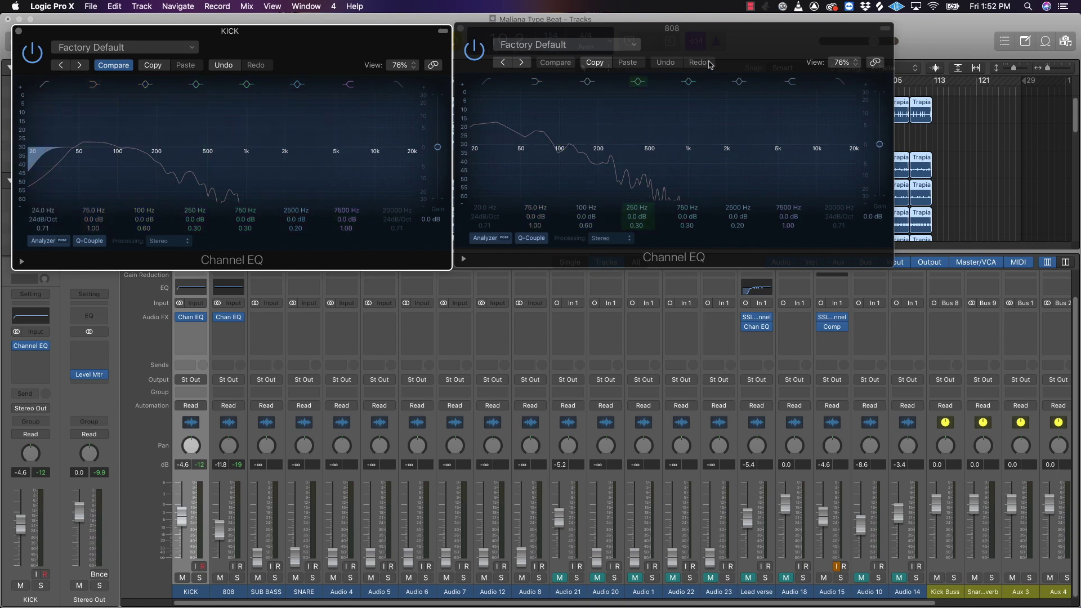
In the 808's Channel EQ, enable a high cut at 140 Hz with a 48 dB/Oct slope and a low cut at 20 Hz.
left_click(841, 83)
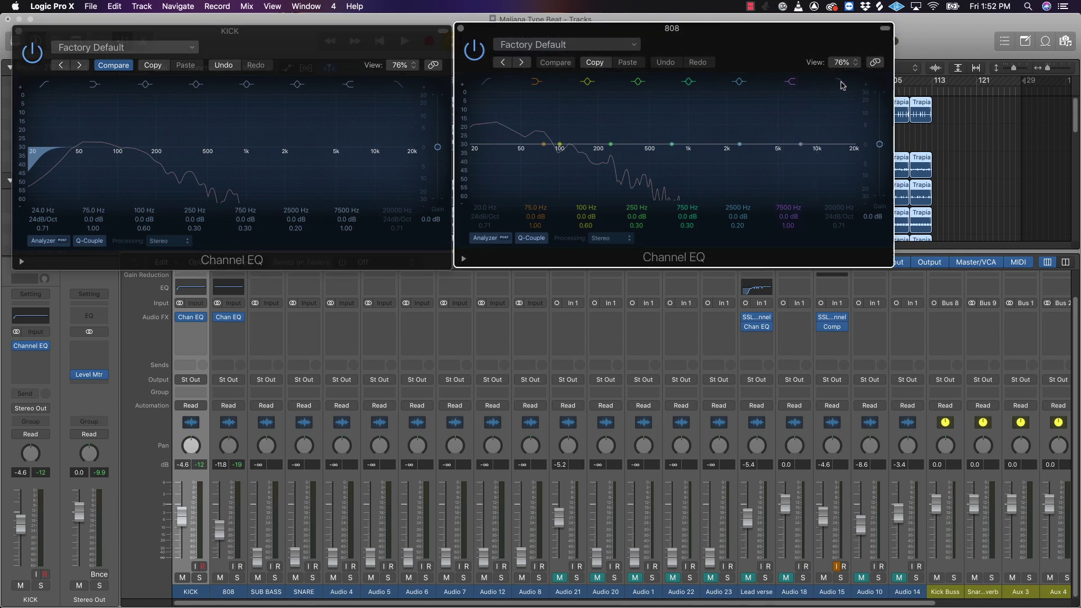
left_click(842, 83)
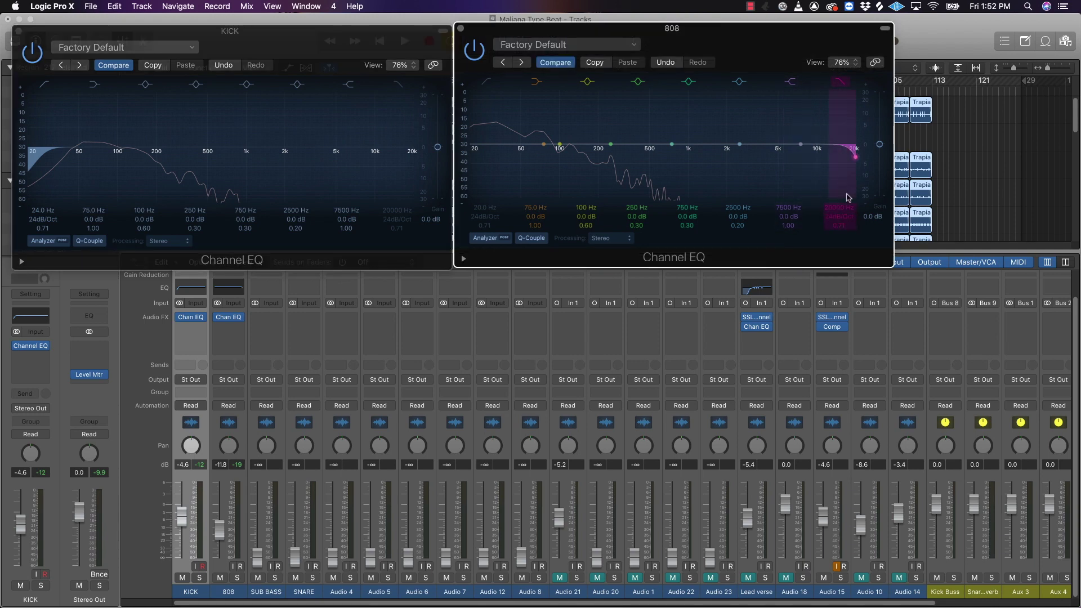
left_click_drag(839, 217, 834, 207)
left_click_drag(829, 207, 830, 297)
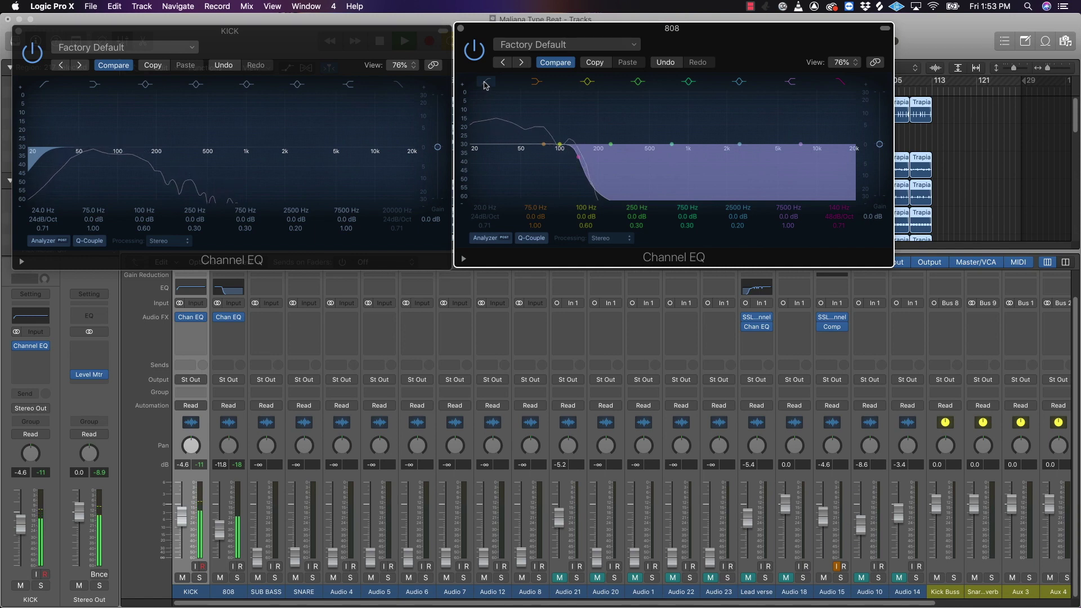
left_click(486, 84)
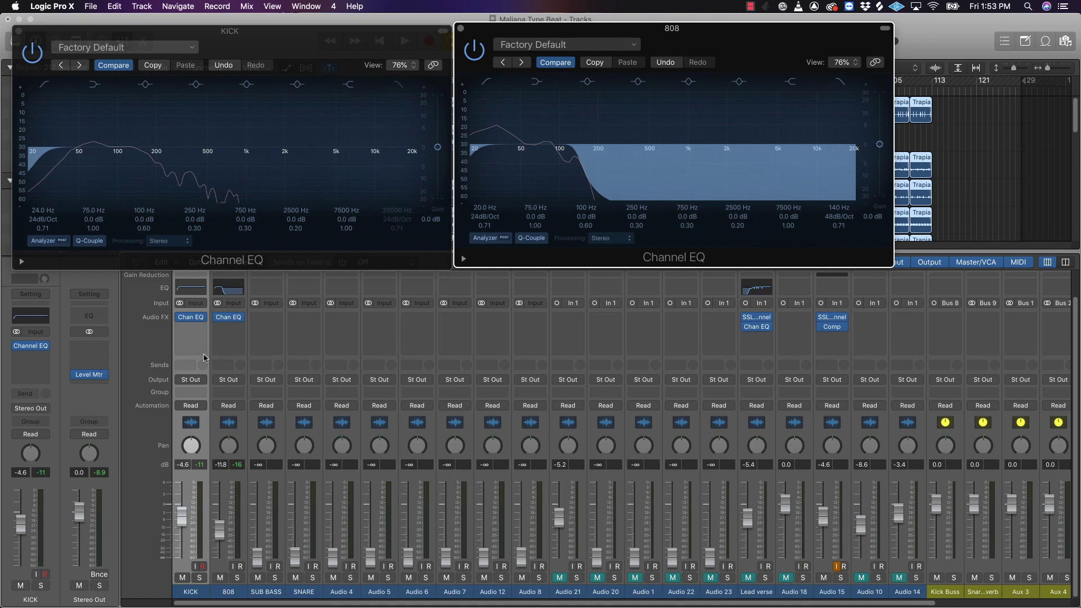
Insert a stereo Compressor on the KICK channel below its Channel EQ.
scroll(203, 355, "up", 1)
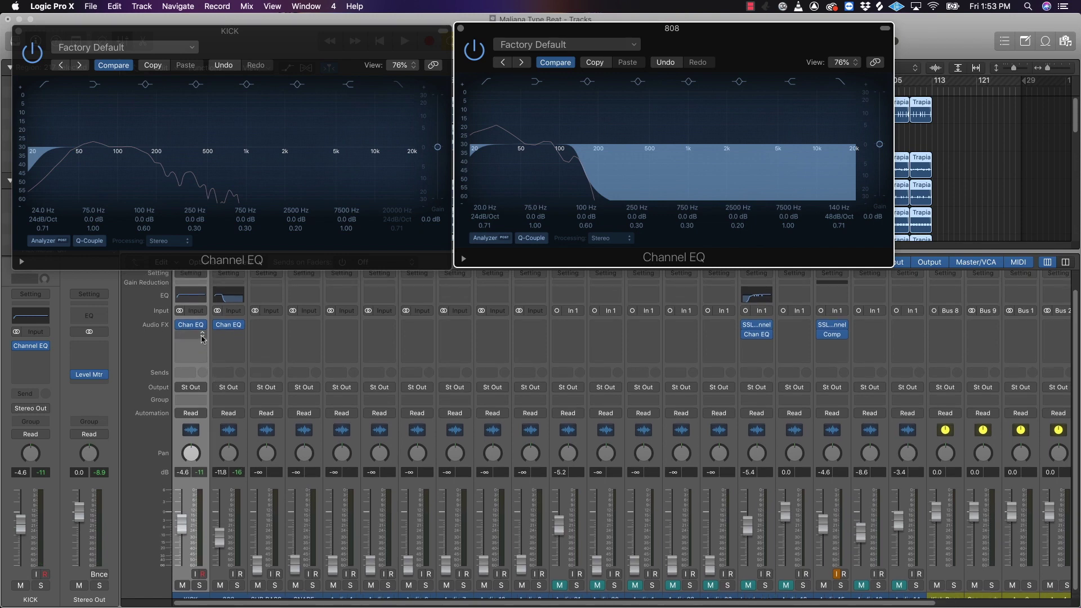
left_click(202, 337)
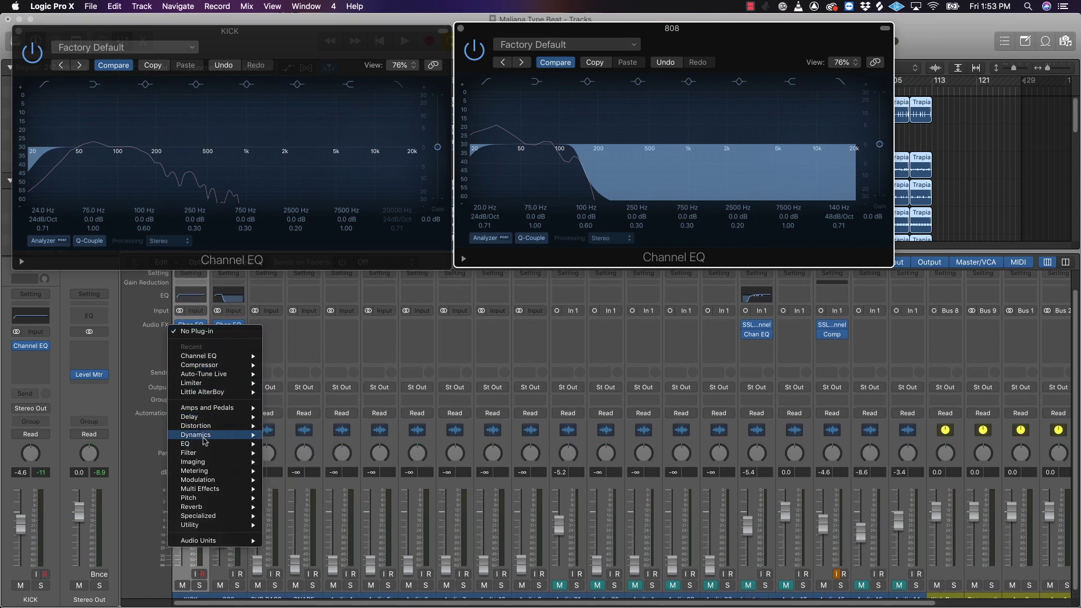
mouse_move(208, 437)
mouse_move(319, 446)
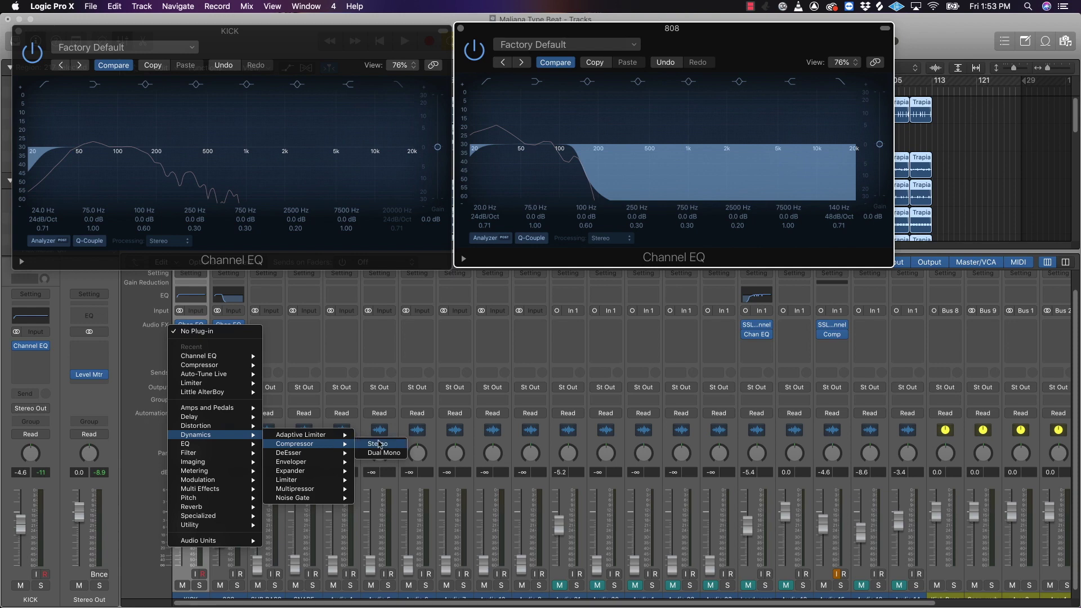
left_click(385, 444)
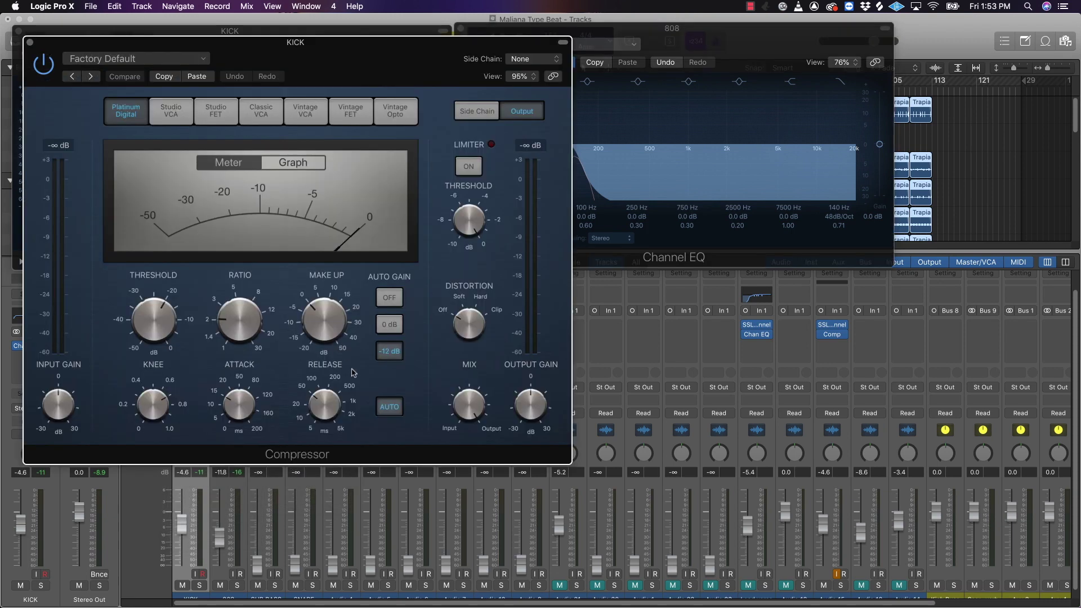
left_click_drag(349, 61, 556, 128)
Load the Type U Tight Kit drum preset in the KICK compressor, and turn off auto release and auto gain.
left_click(409, 127)
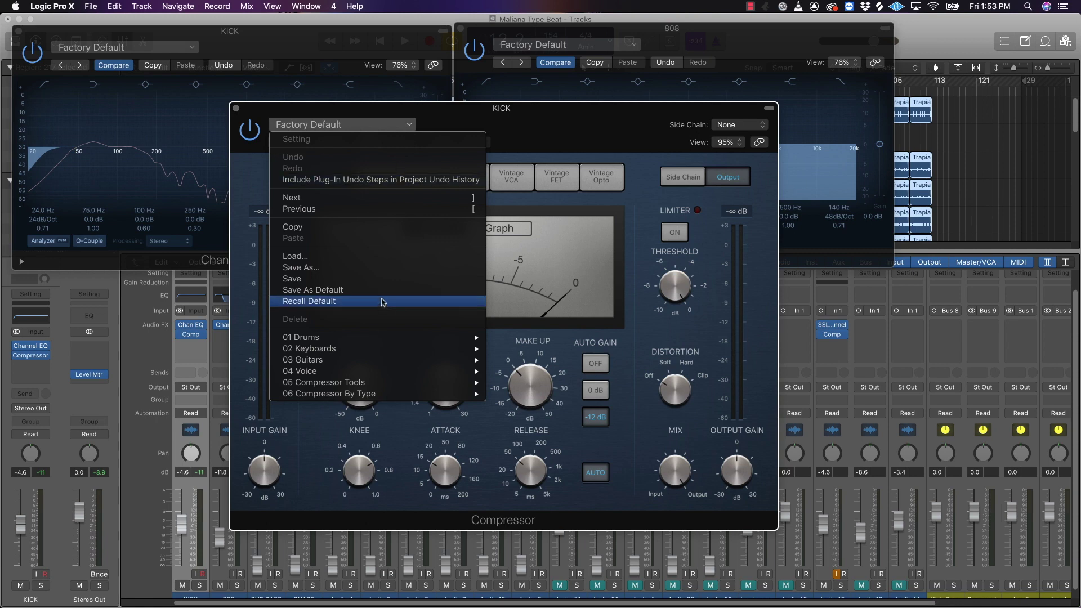
mouse_move(379, 343)
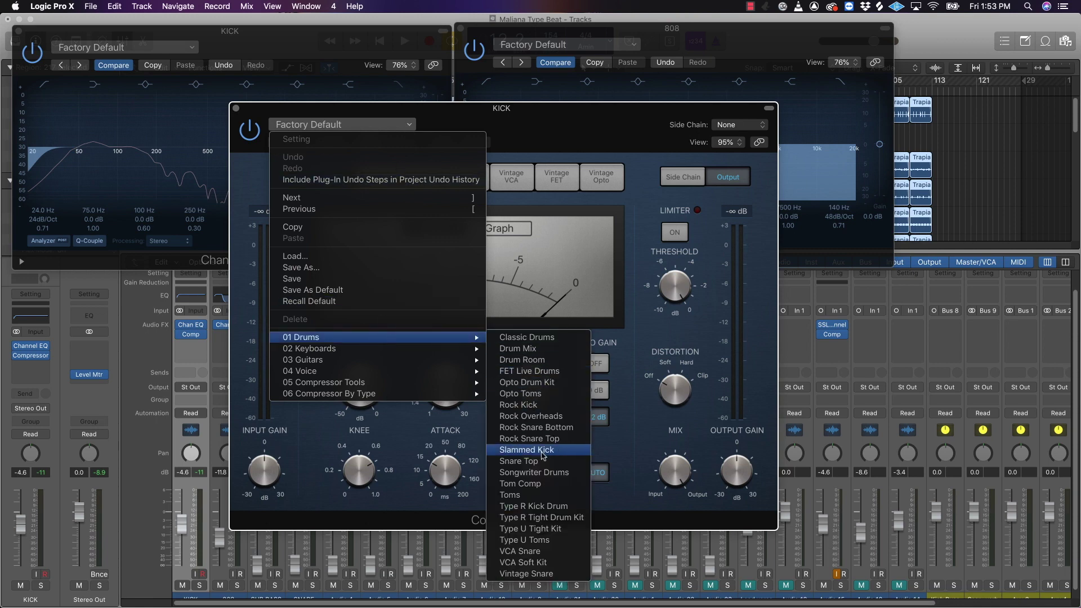
left_click(553, 529)
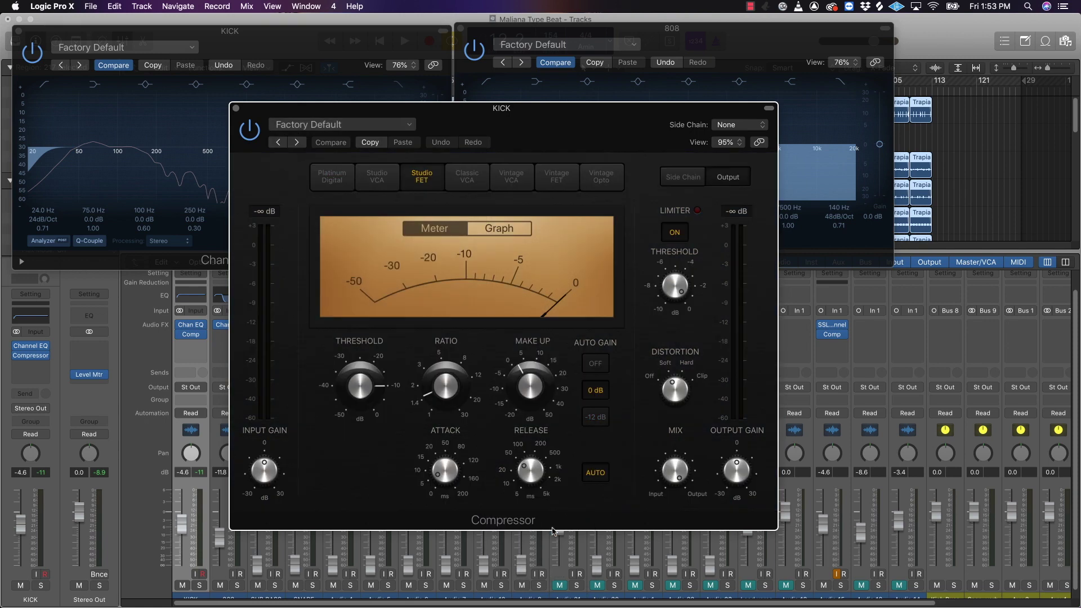
left_click(596, 475)
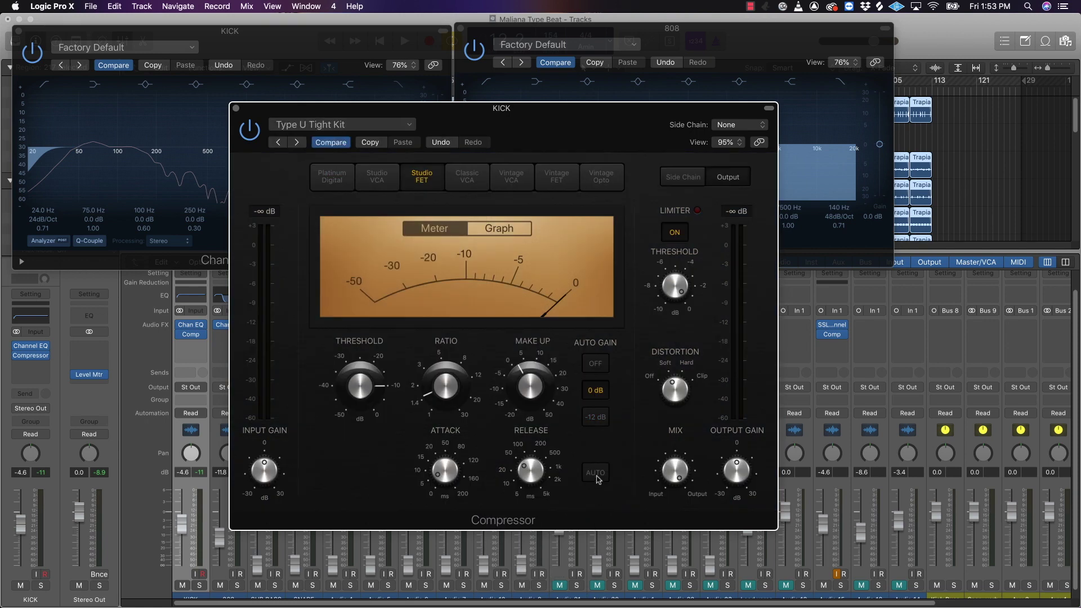
left_click(599, 364)
left_click_drag(536, 132, 662, 183)
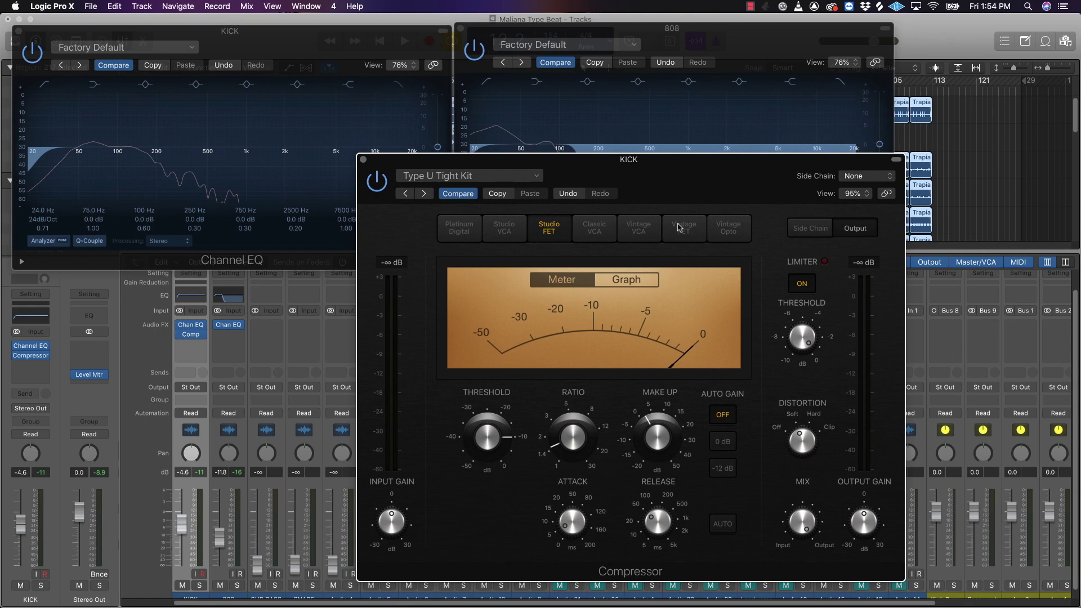
Raise the KICK compressor's make-up gain to about 5 dB during playback and close the compressor.
mouse_move(577, 532)
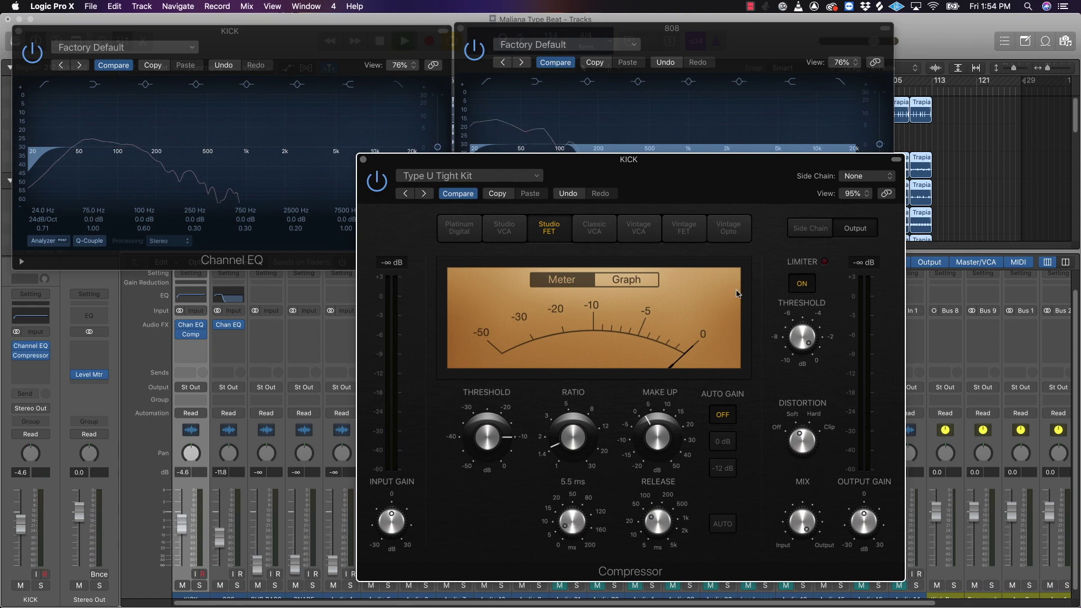
key("space")
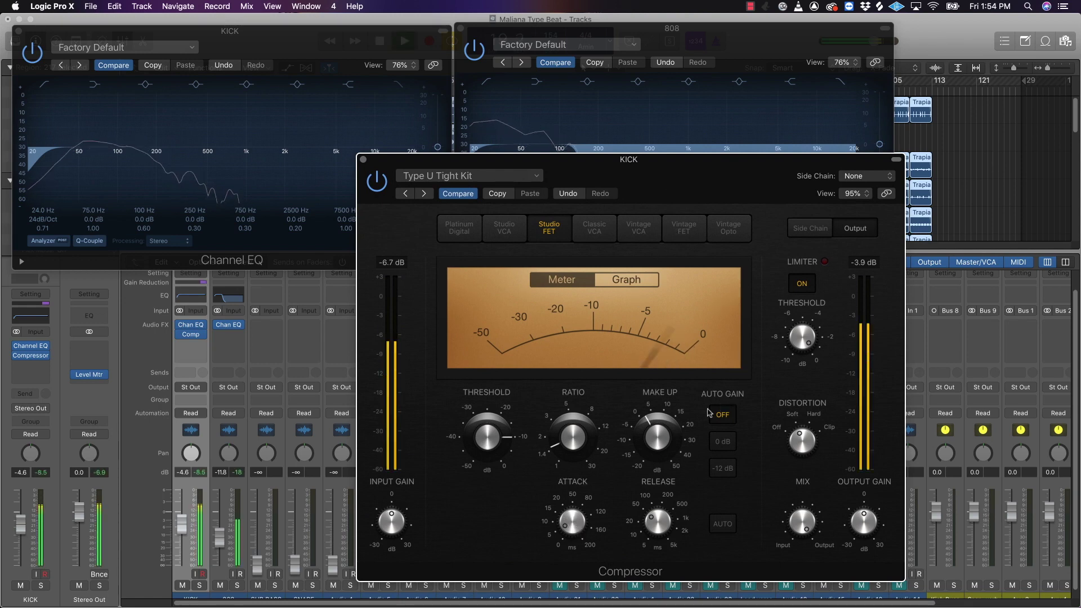
mouse_move(667, 458)
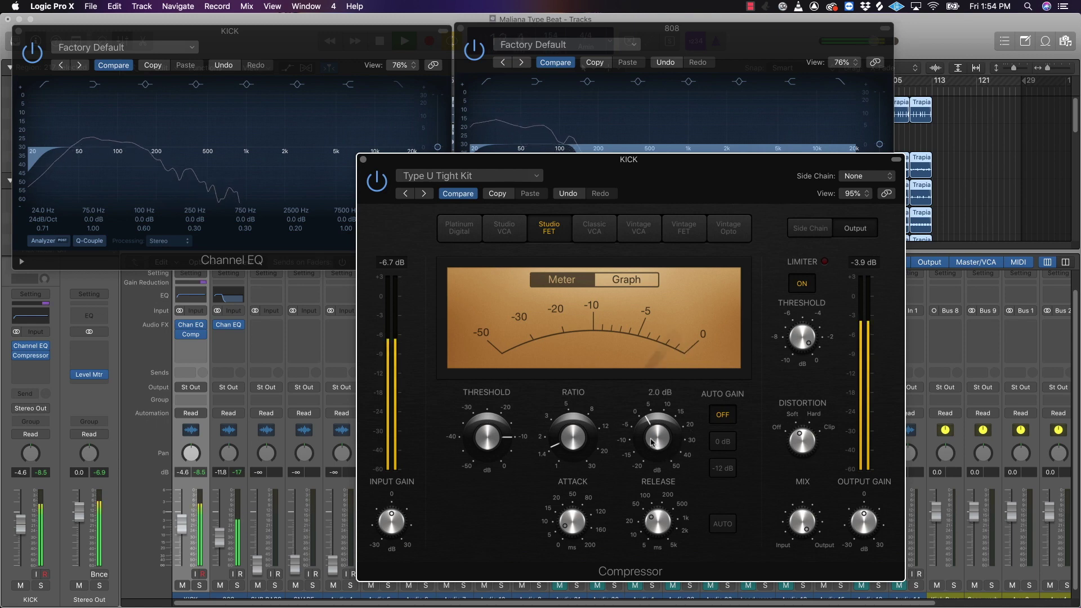
left_click_drag(655, 445, 659, 424)
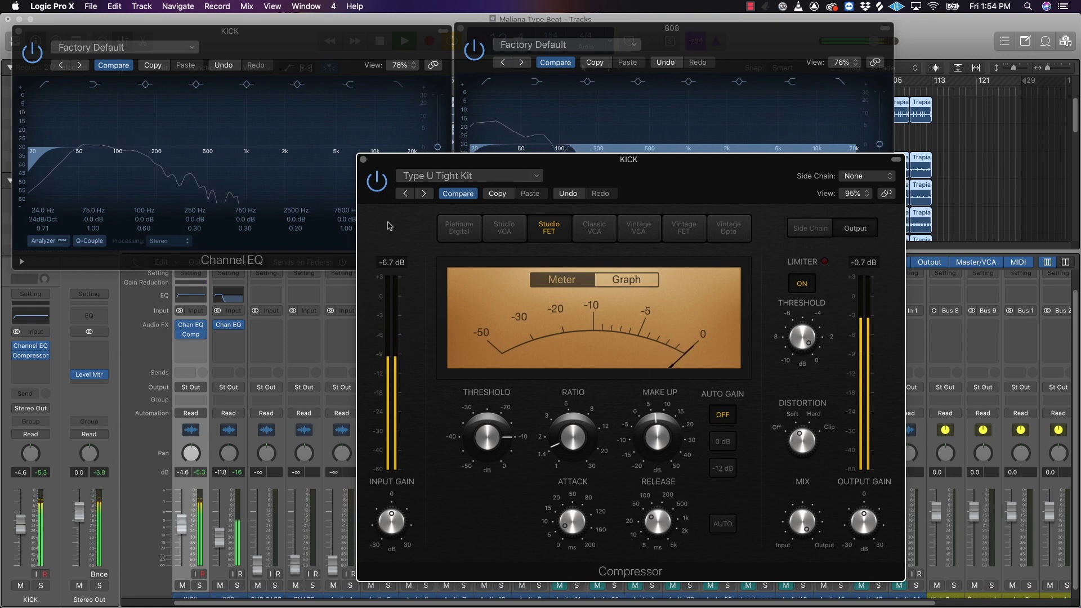
left_click(364, 159)
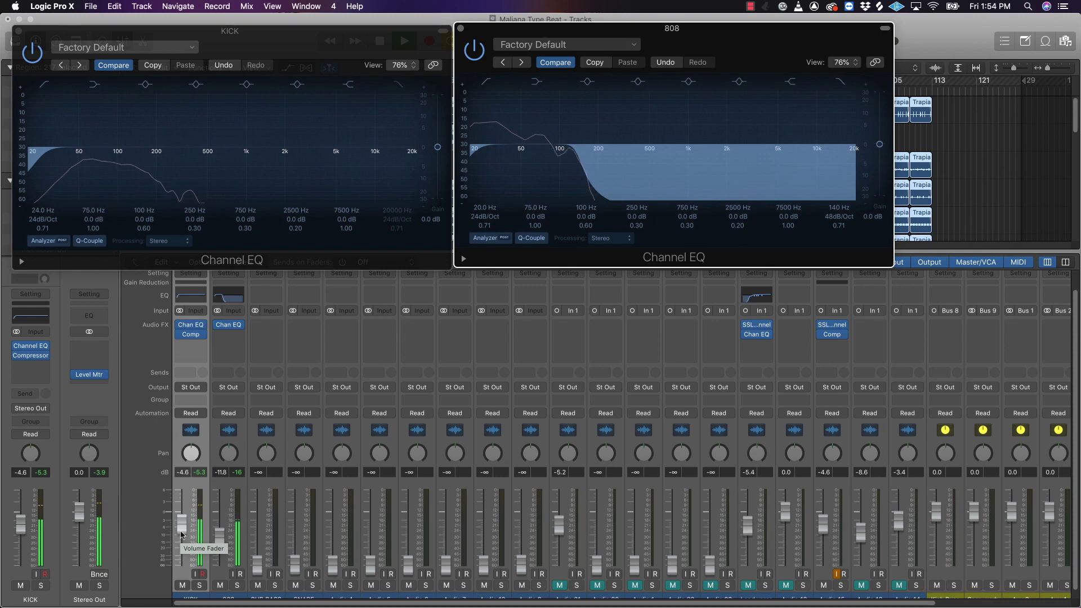
Rebalance the low end by setting the KICK fader to -10.0 dB and the 808 fader to -11.4 dB.
left_click_drag(182, 536, 181, 551)
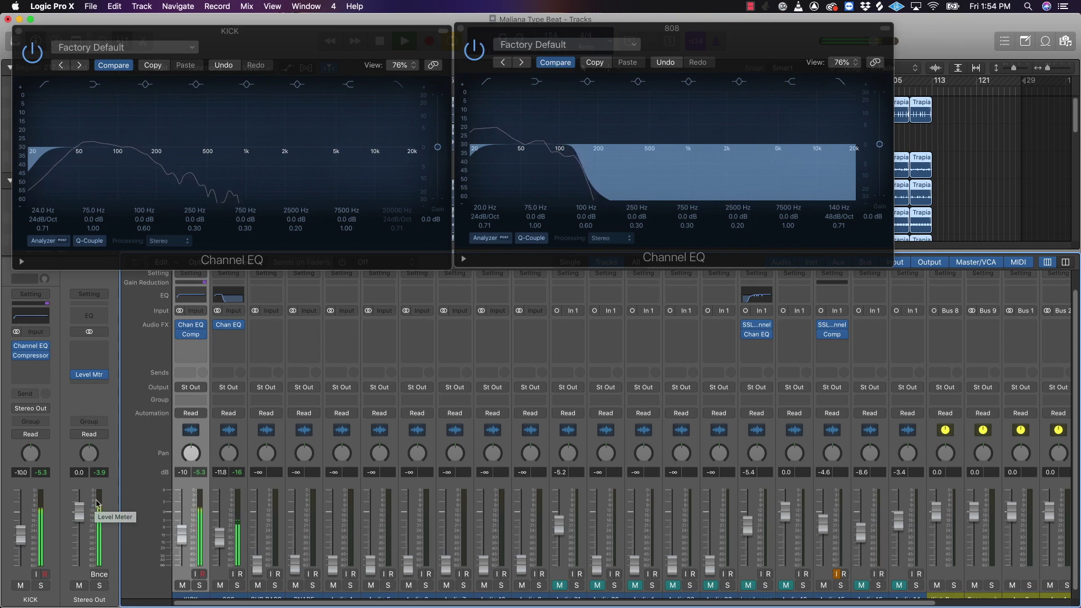
left_click_drag(220, 541, 220, 539)
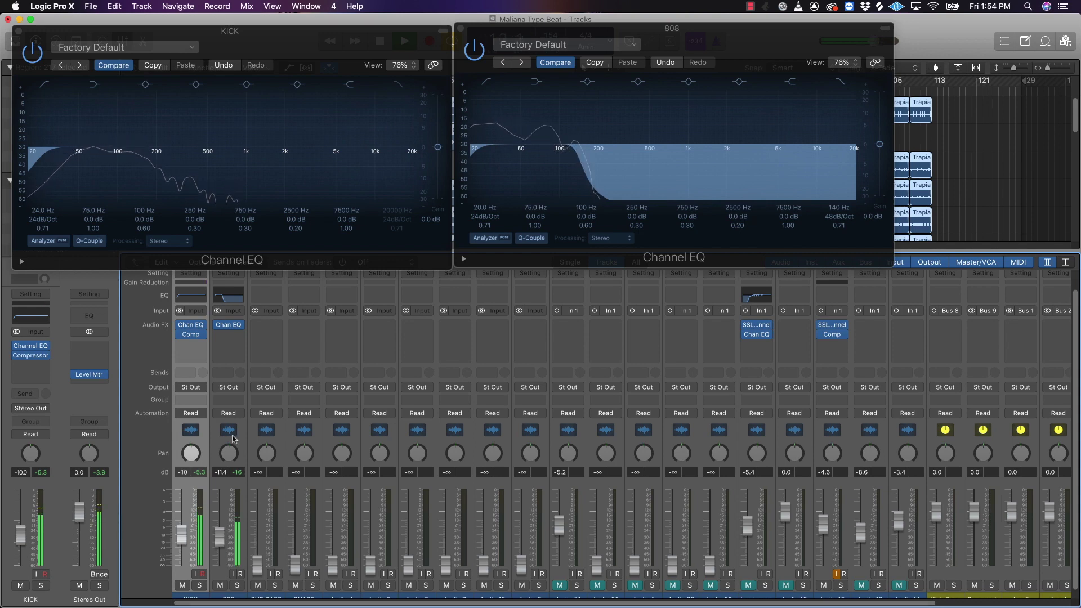
Insert a stereo Compressor on the 808 channel below its Channel EQ and move its window clear of the equalizers.
left_click(241, 337)
mouse_move(241, 359)
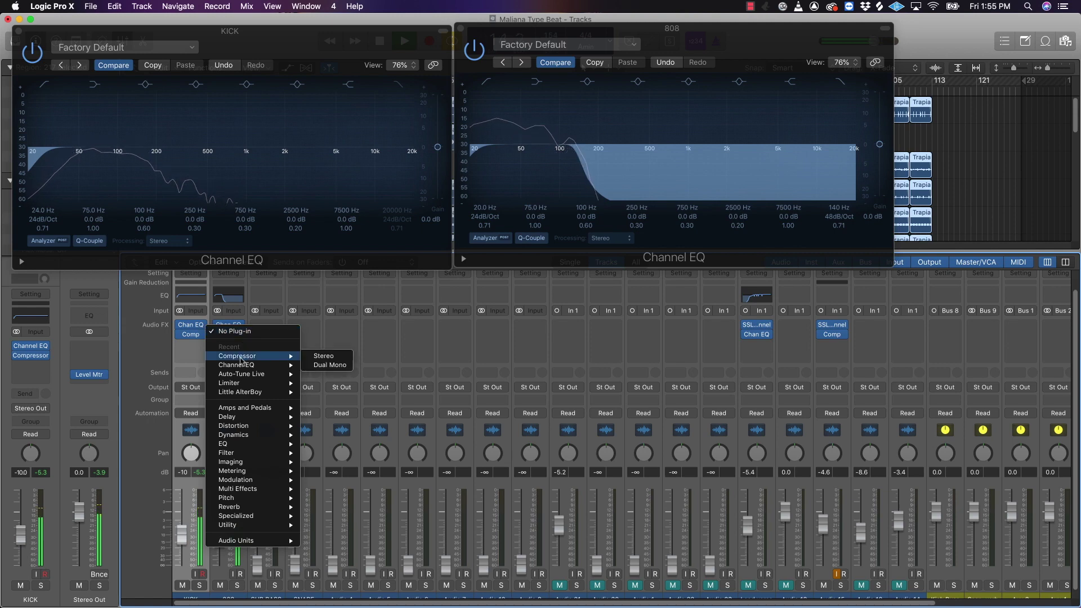
left_click(332, 359)
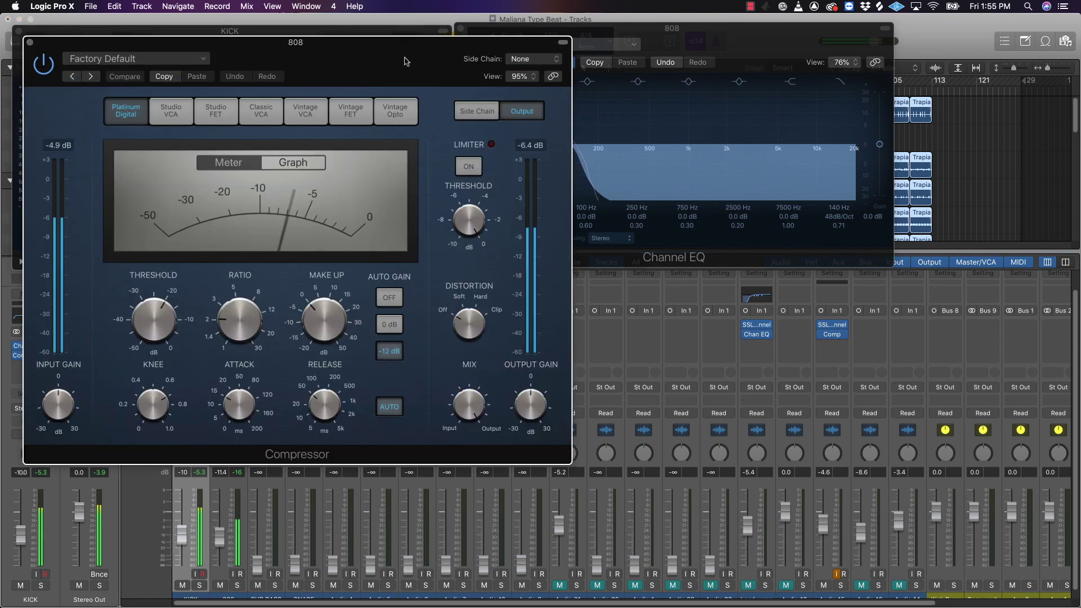
left_click_drag(396, 62, 634, 169)
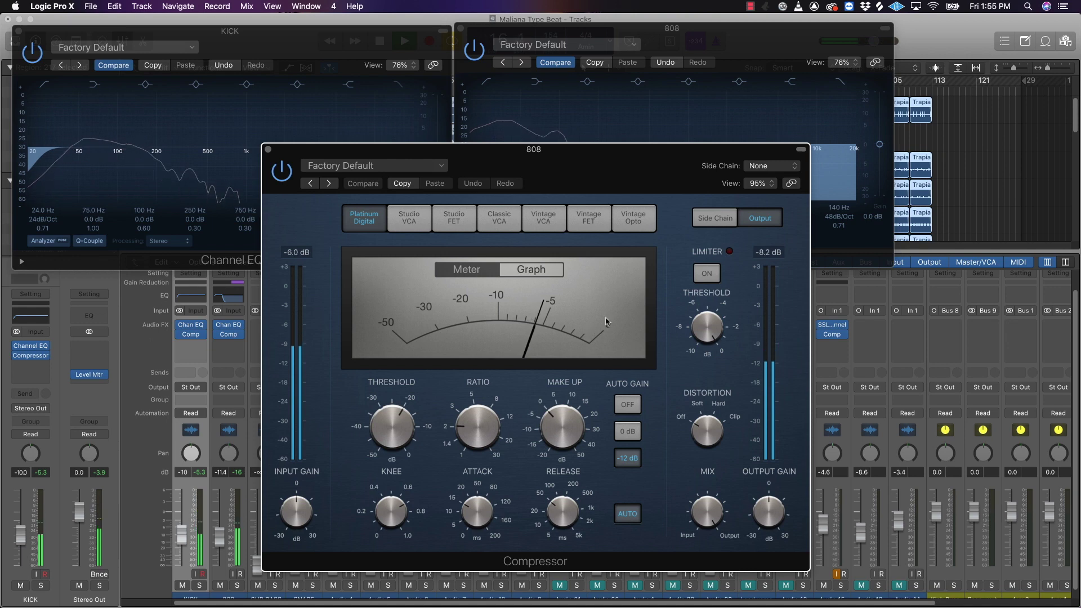
Side-chain the 808 compressor to the KICK track (Audio 11), and close the KICK and 808 Channel EQ windows.
left_click(796, 167)
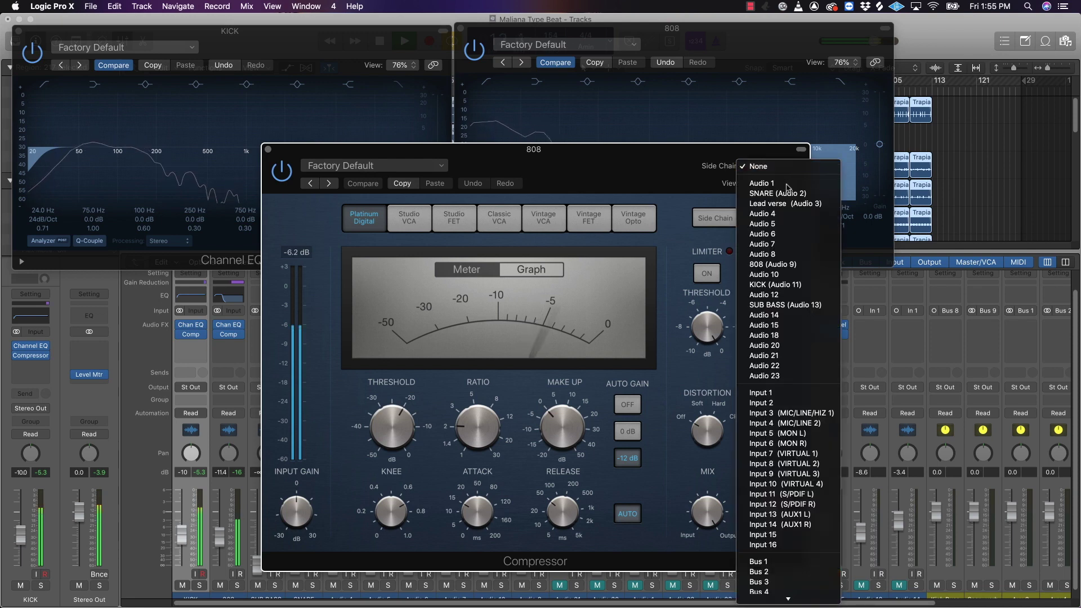
left_click(794, 285)
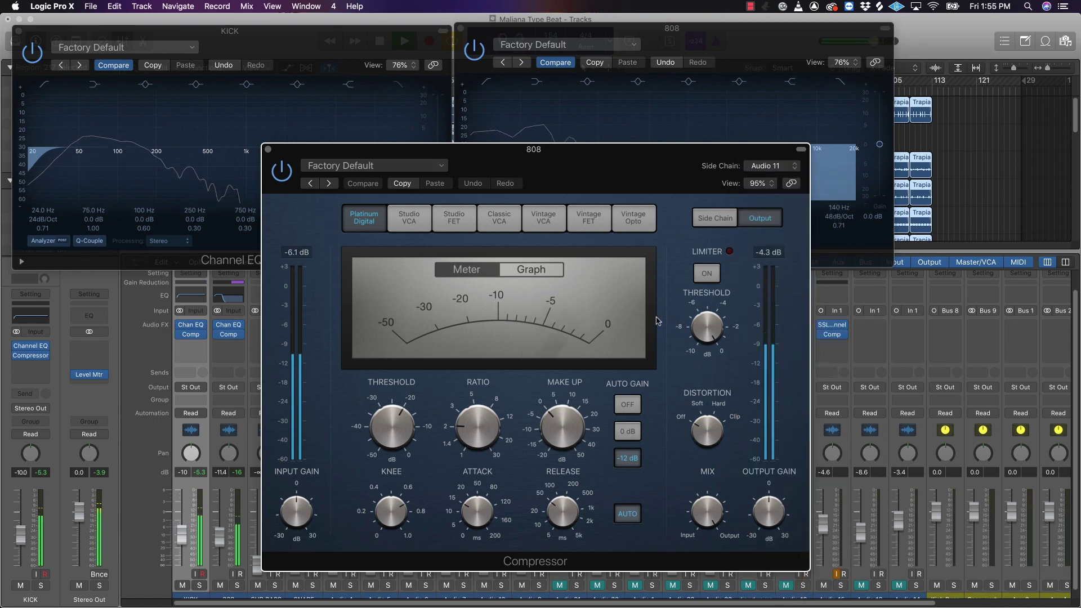
left_click(19, 31)
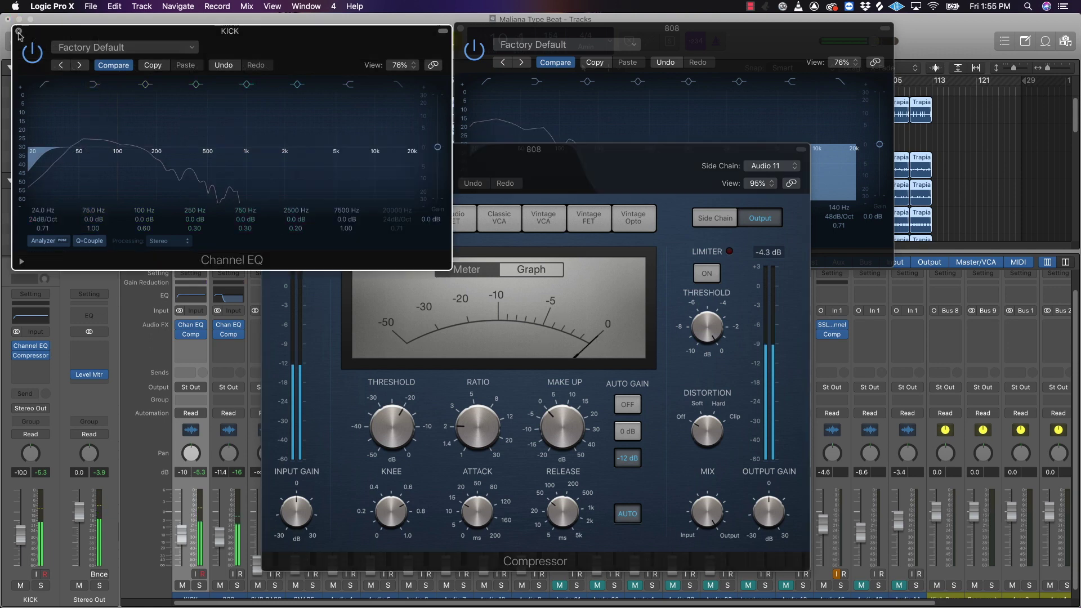
left_click(460, 28)
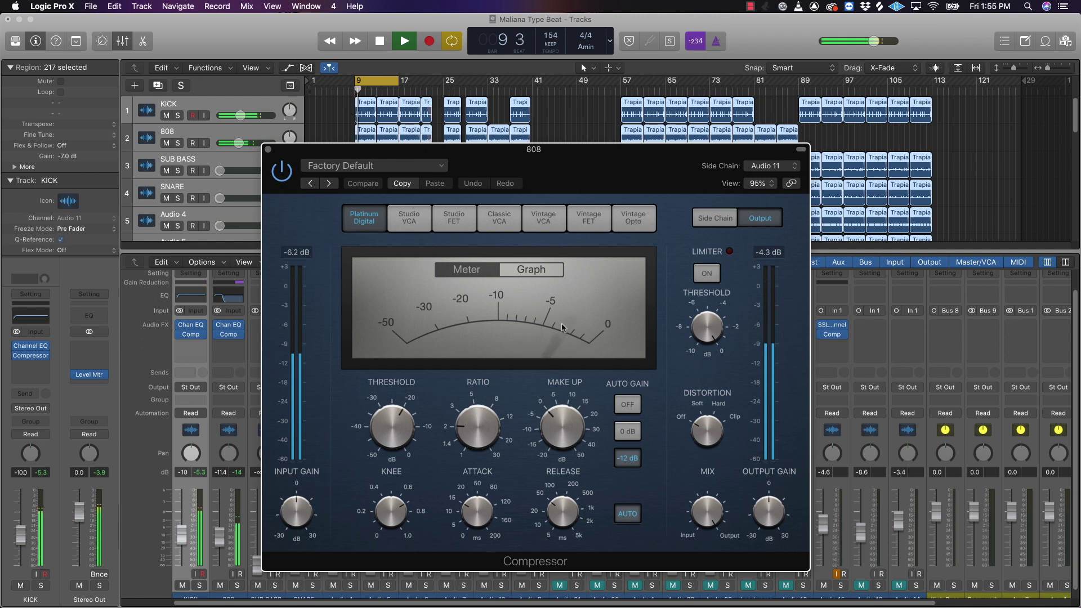
Set the 808 compressor's attack to 0 ms, adjust its release, and turn off auto release and auto gain.
mouse_move(475, 509)
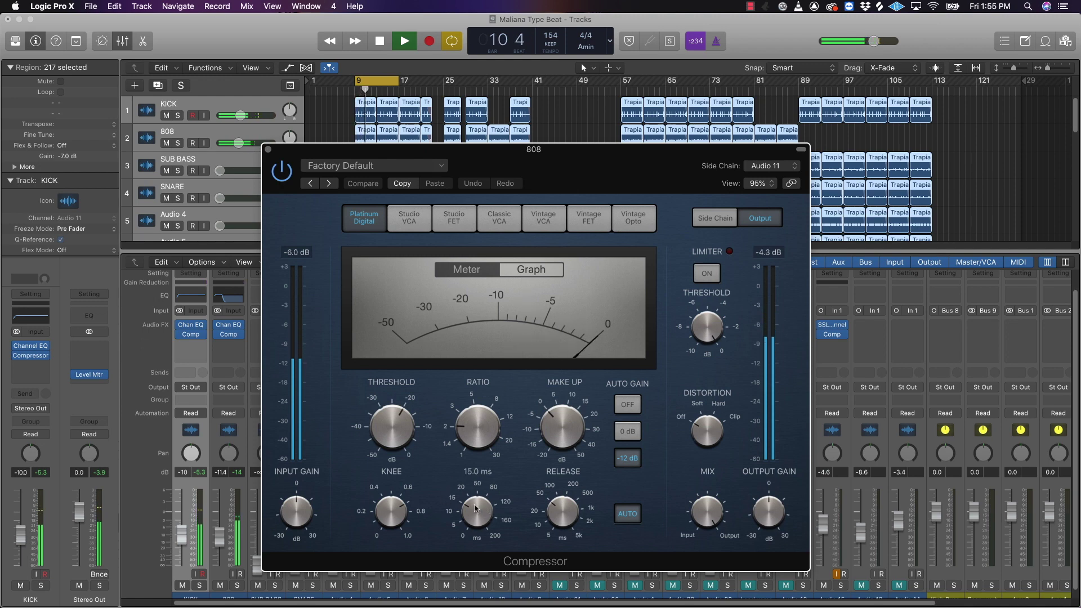
left_click_drag(475, 509, 475, 506)
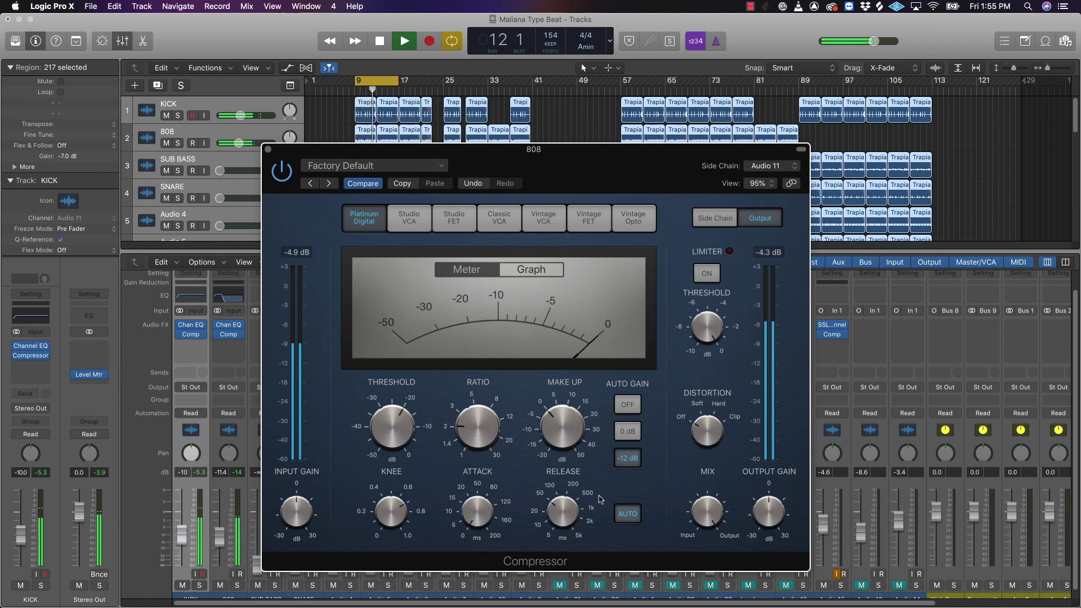
mouse_move(552, 513)
left_click_drag(552, 514, 554, 507)
left_click(629, 515)
left_click(627, 404)
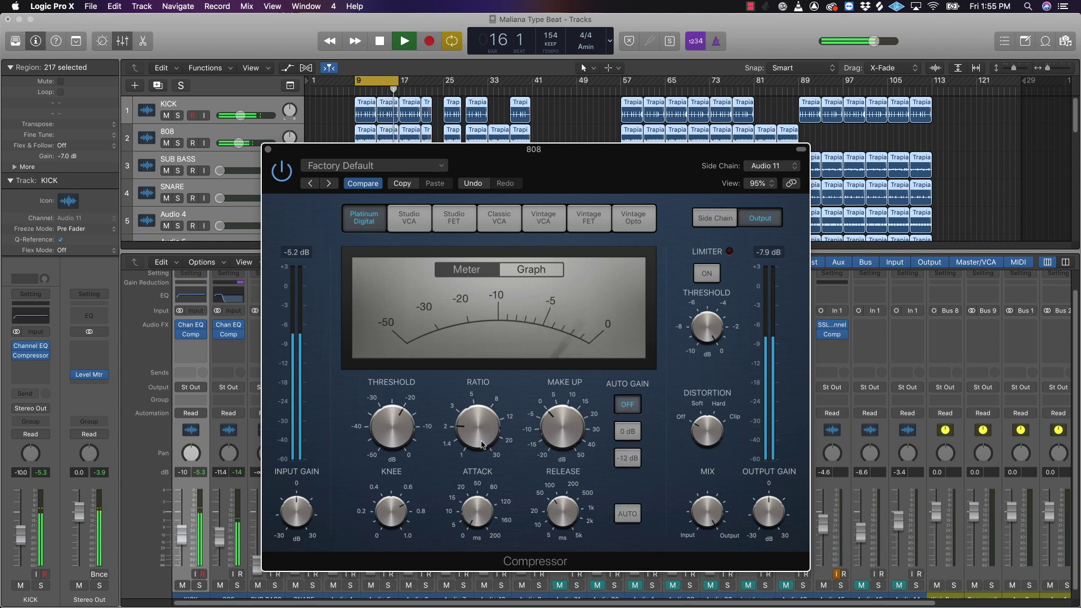
Set the 808 compressor's threshold to -12.0 dB and its make-up gain to 6.5 dB during playback.
mouse_move(419, 438)
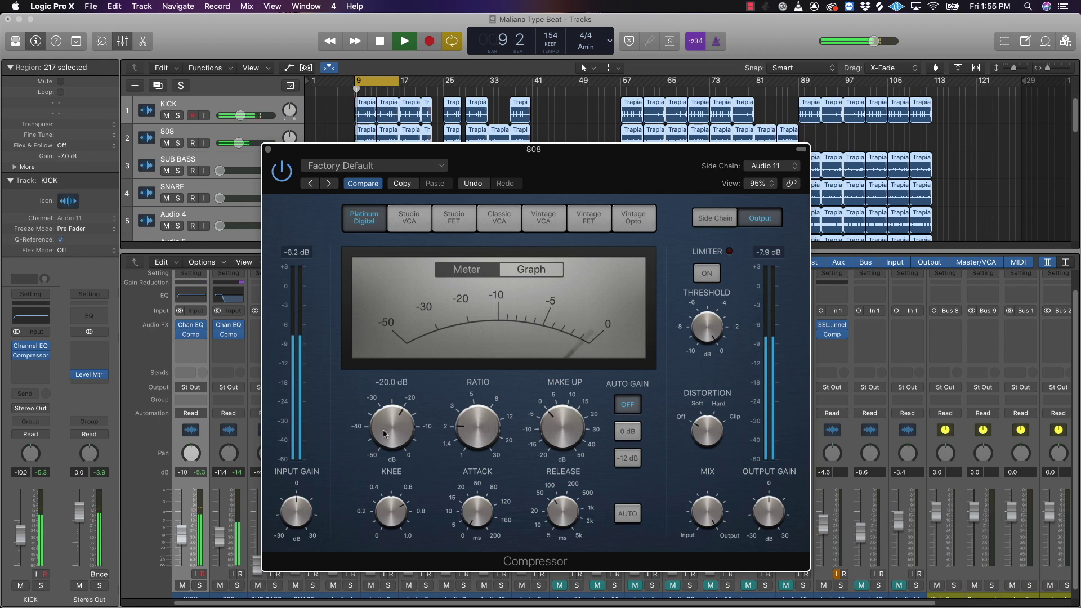
mouse_move(393, 426)
left_mouse_down()
mouse_move(384, 426)
mouse_move(399, 411)
left_mouse_up()
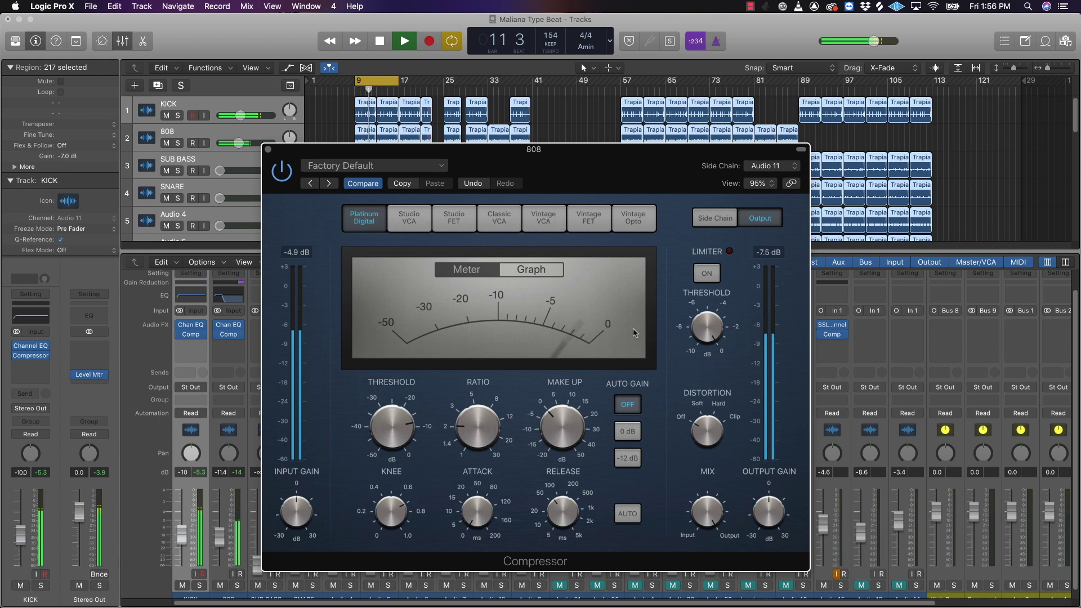
mouse_move(556, 434)
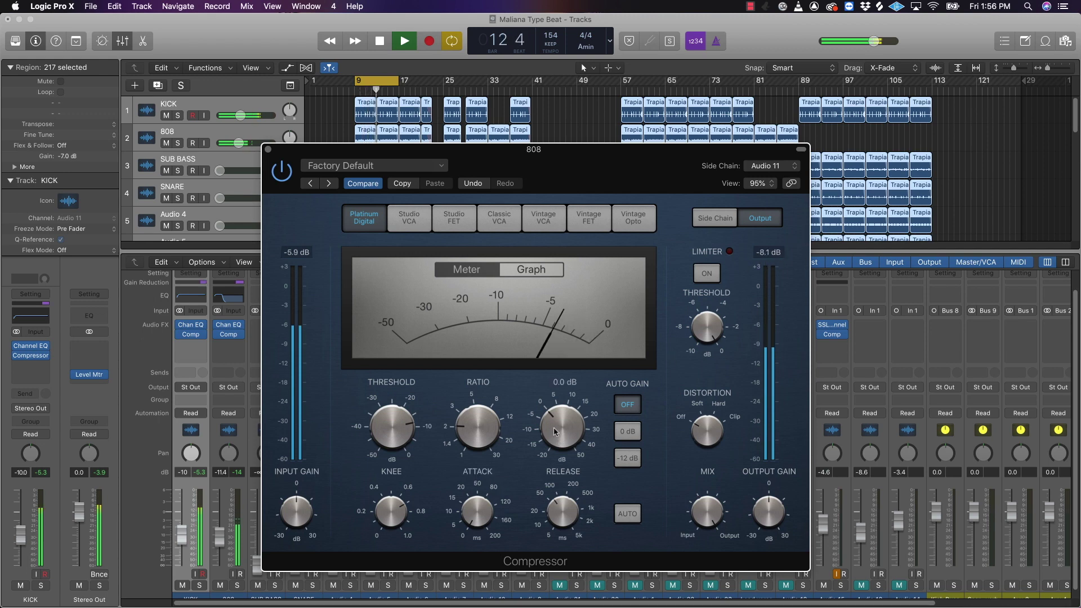
left_click_drag(554, 428, 554, 419)
left_click_drag(555, 420, 556, 418)
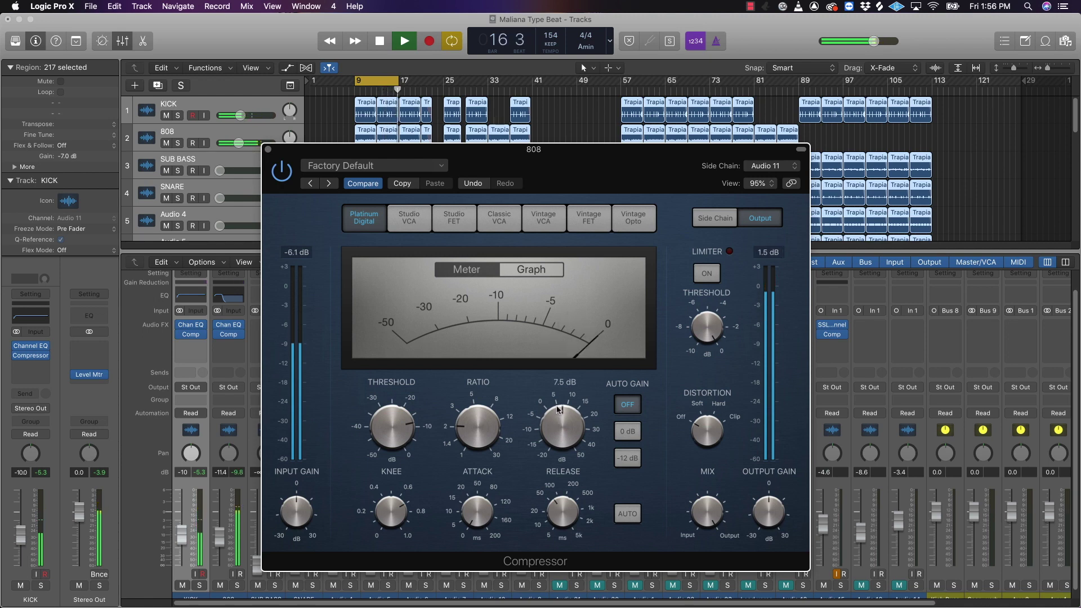
left_click_drag(559, 409, 557, 412)
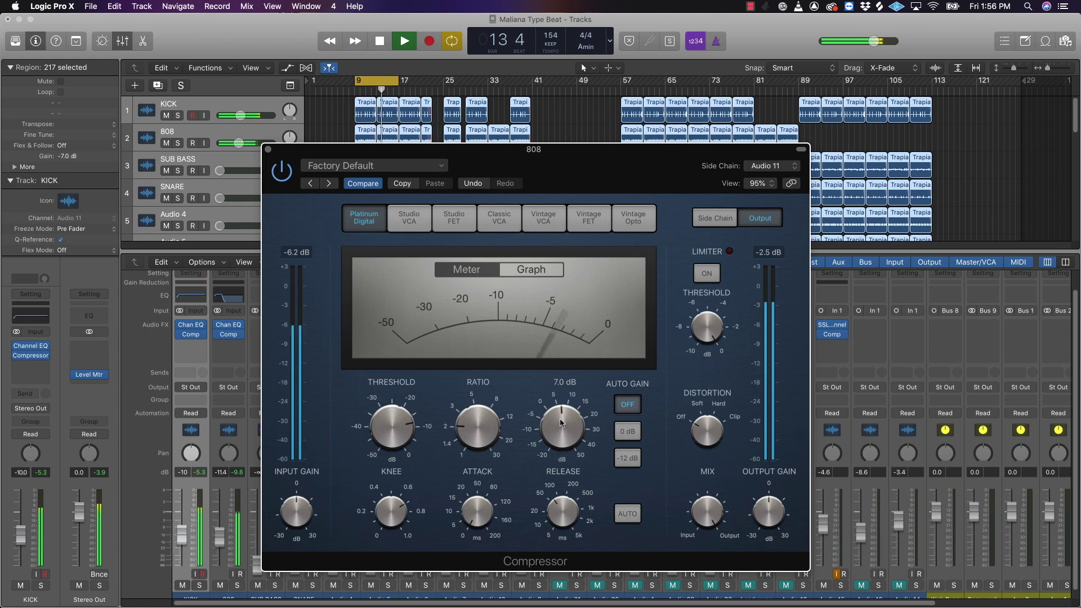
left_click_drag(561, 423, 562, 424)
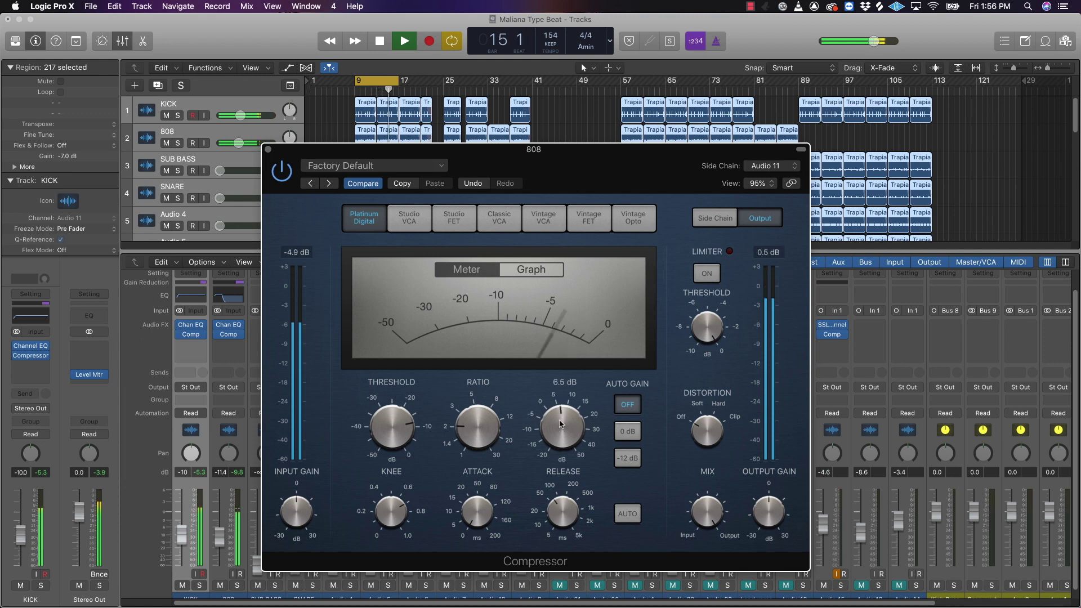
Switch the 808 compressor to the Studio FET model, set the threshold to -2.0 dB, fine-tune the ratio, and close it.
left_click(454, 218)
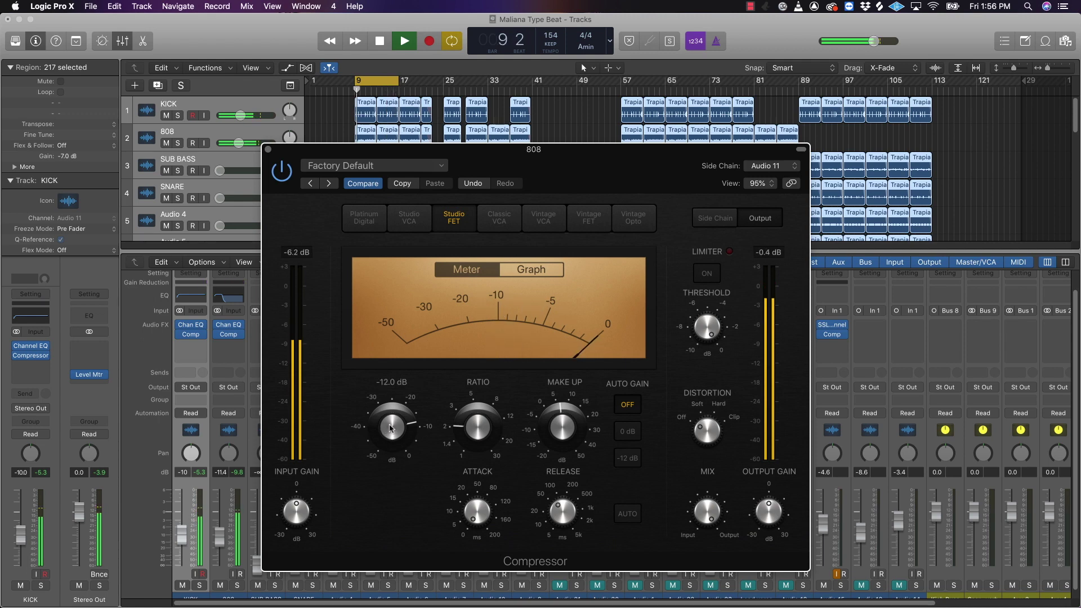
left_click_drag(391, 428, 409, 396)
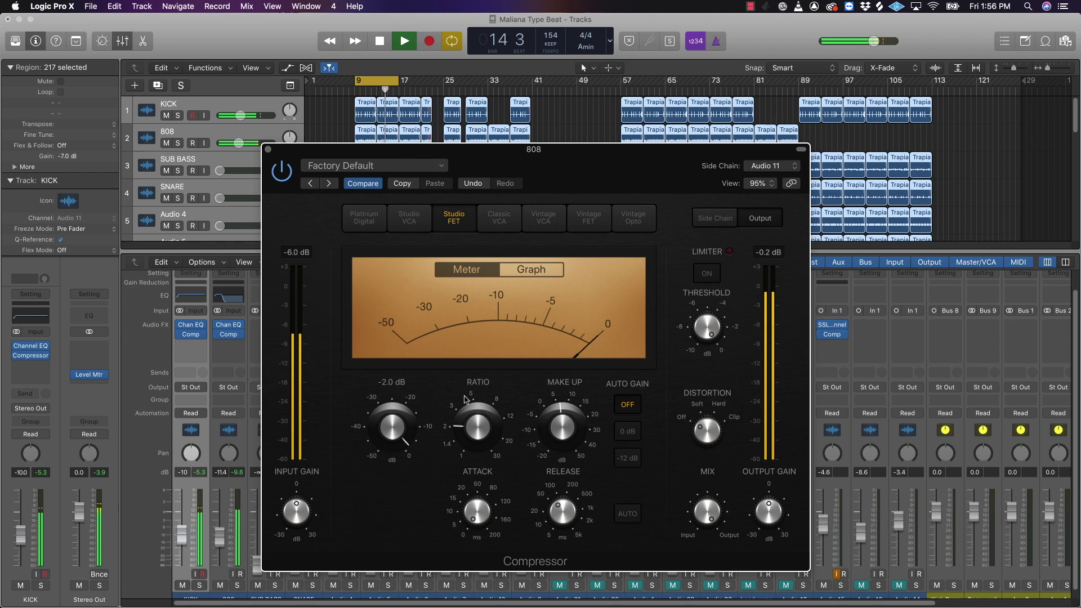
mouse_move(478, 414)
left_click_drag(468, 433, 469, 434)
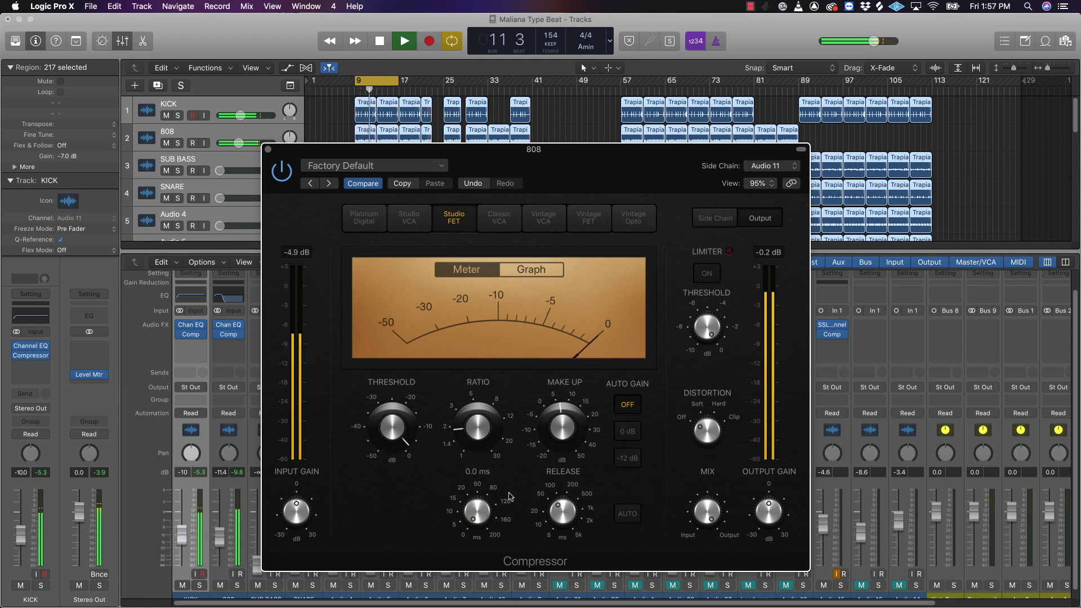
left_click(269, 150)
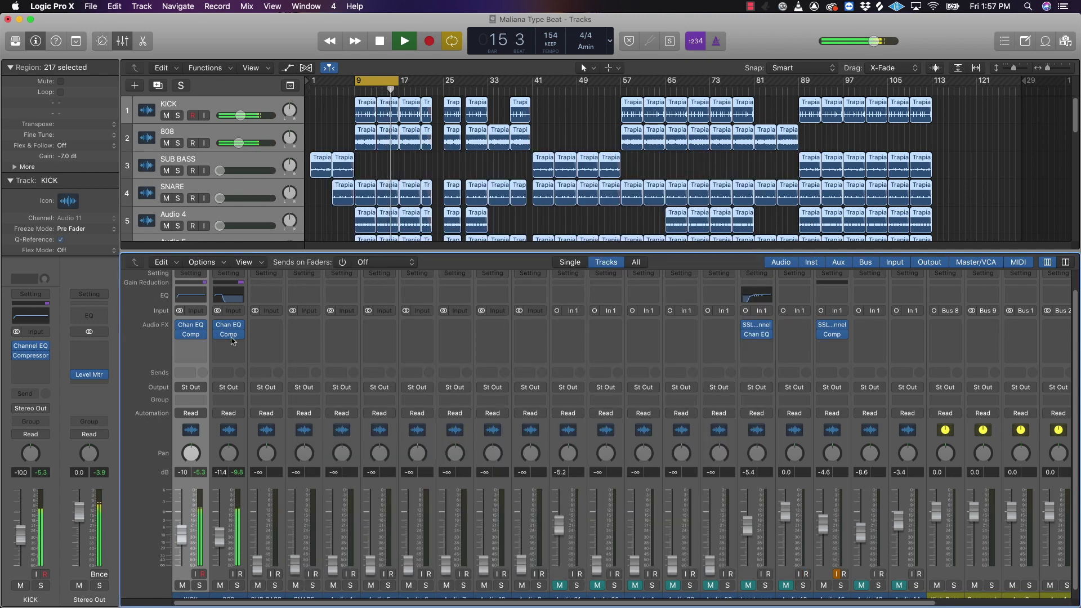
Lower the 808 fader to -14.6 dB, and review the 808 compressor's settings before closing it again.
mouse_move(229, 339)
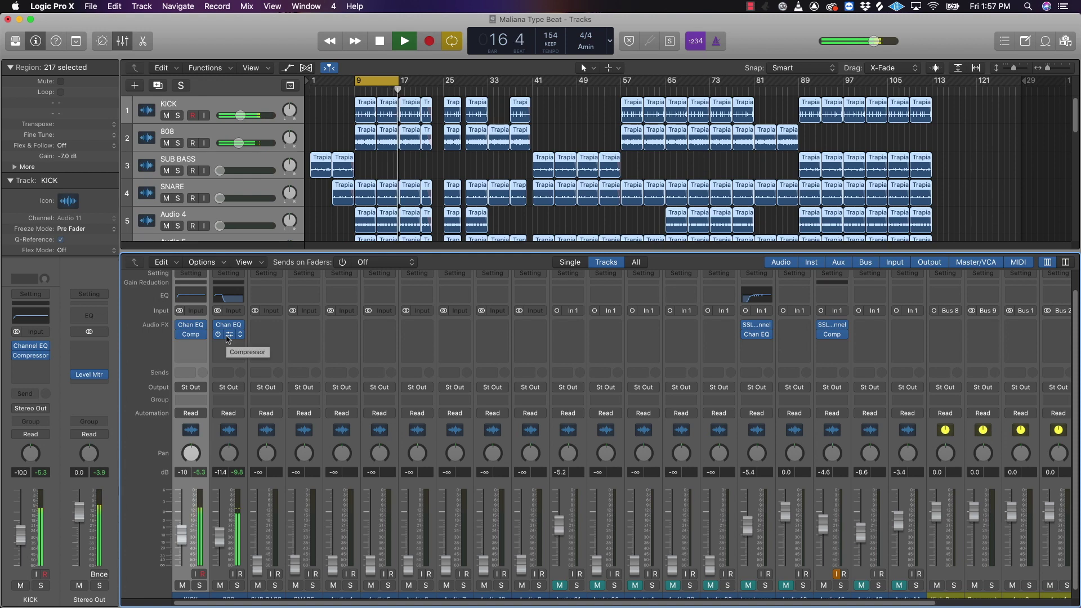
left_click_drag(218, 542, 220, 542)
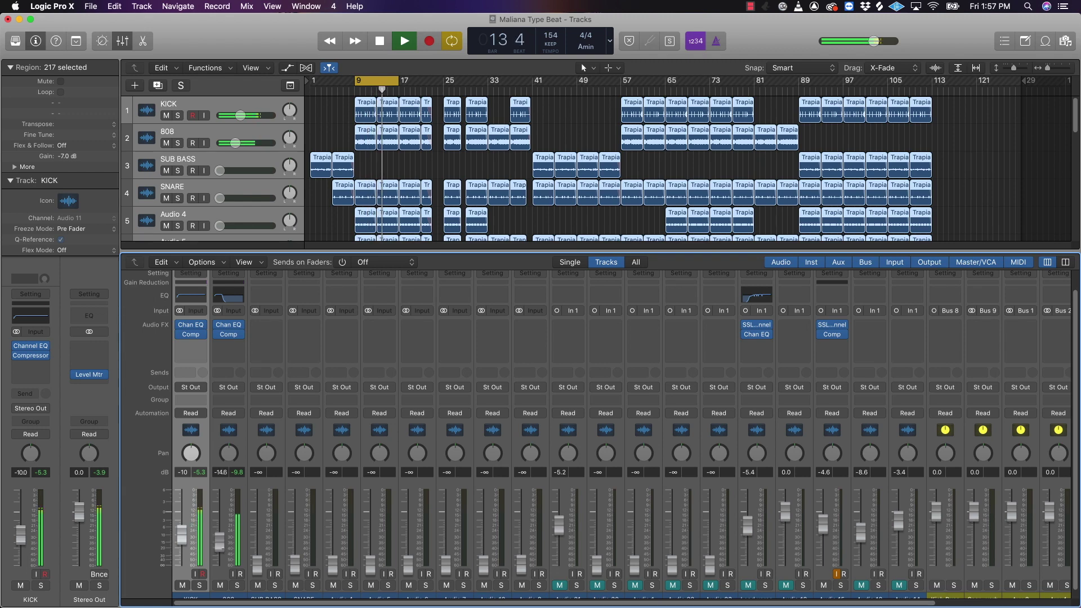
mouse_move(230, 336)
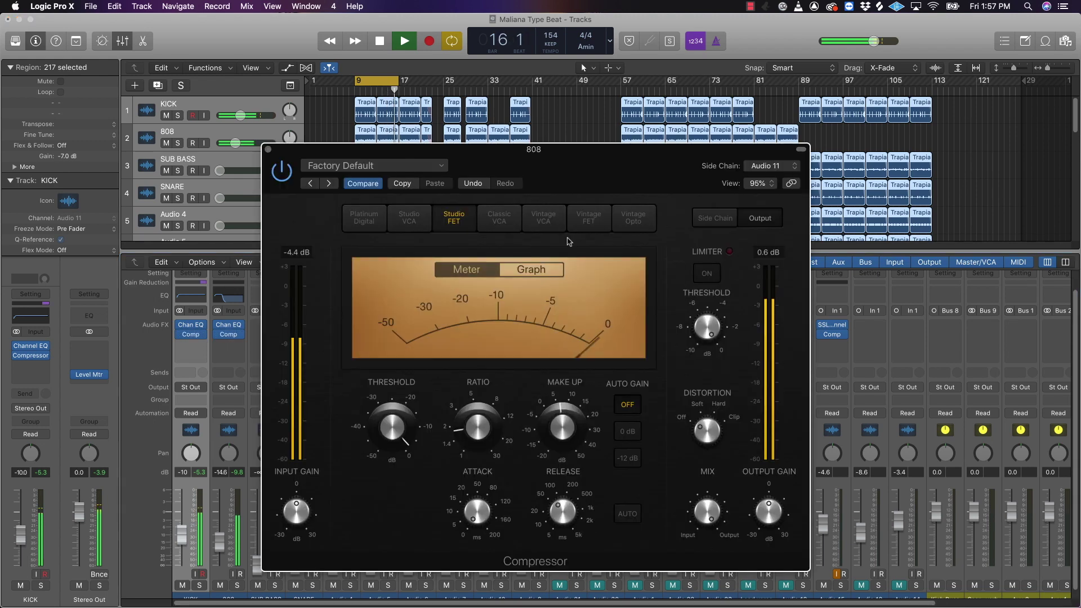
left_click(230, 336)
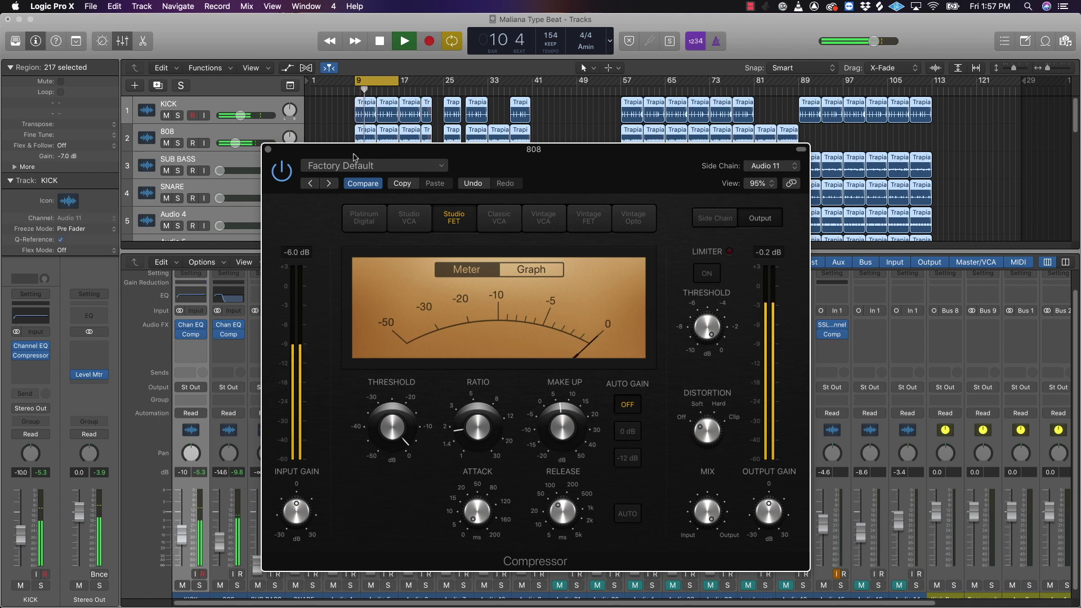
left_click(268, 150)
Raise the SNARE fader to -3.1 dB, and insert a Channel EQ on its channel with the window moved over the mixer.
scroll(276, 495, "down", 1)
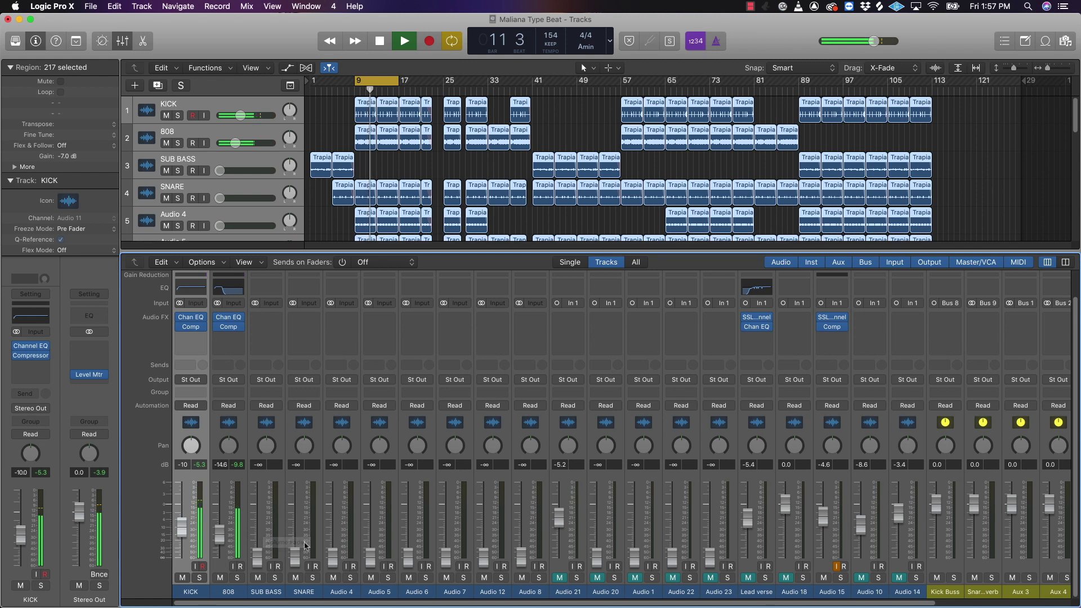
left_click_drag(295, 560, 295, 515)
scroll(315, 412, "up", 4)
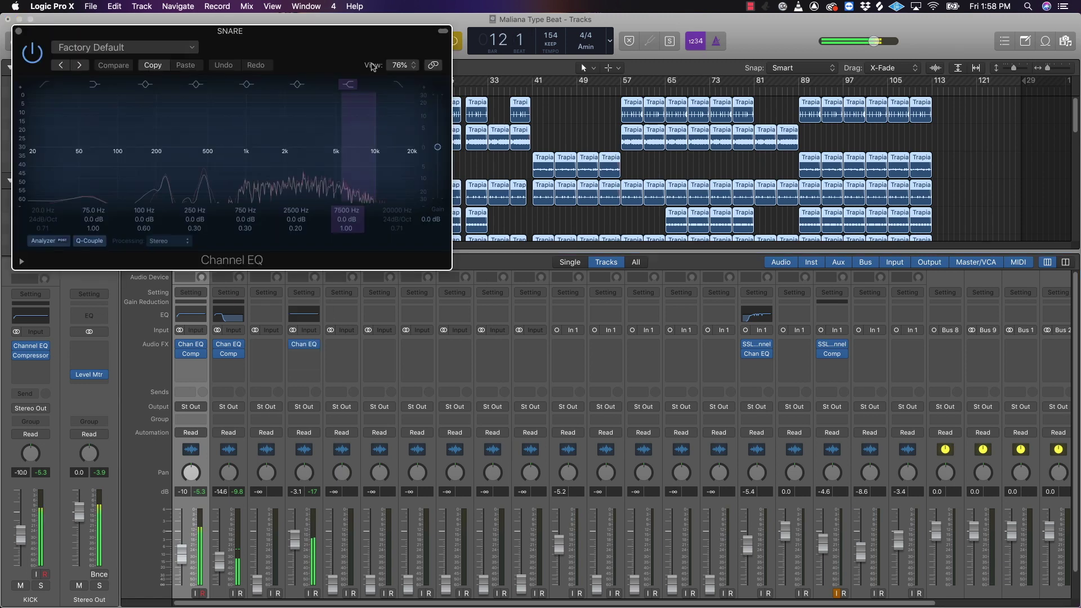
left_click_drag(337, 60, 637, 293)
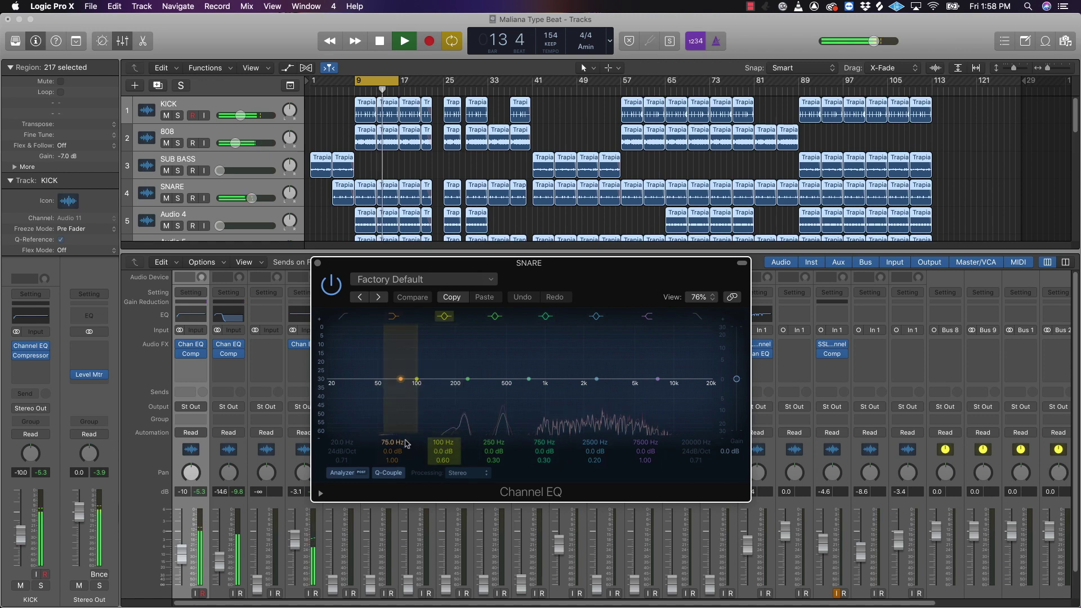
Stop playback and enable the low-cut filter in the SNARE Channel EQ, moving its cutoff to about 100 Hz.
key("space")
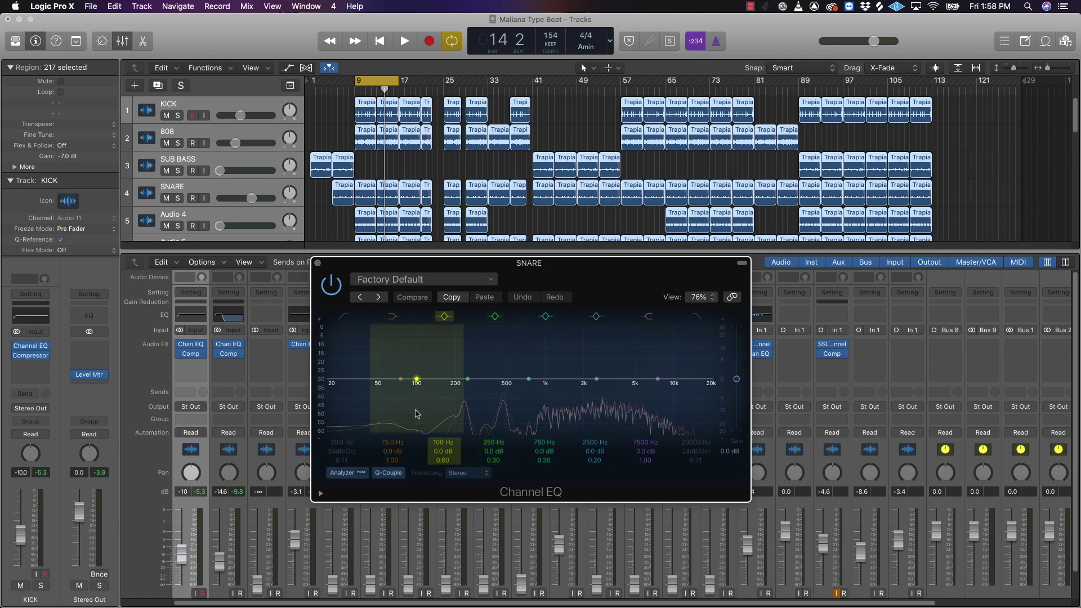
left_click(343, 319)
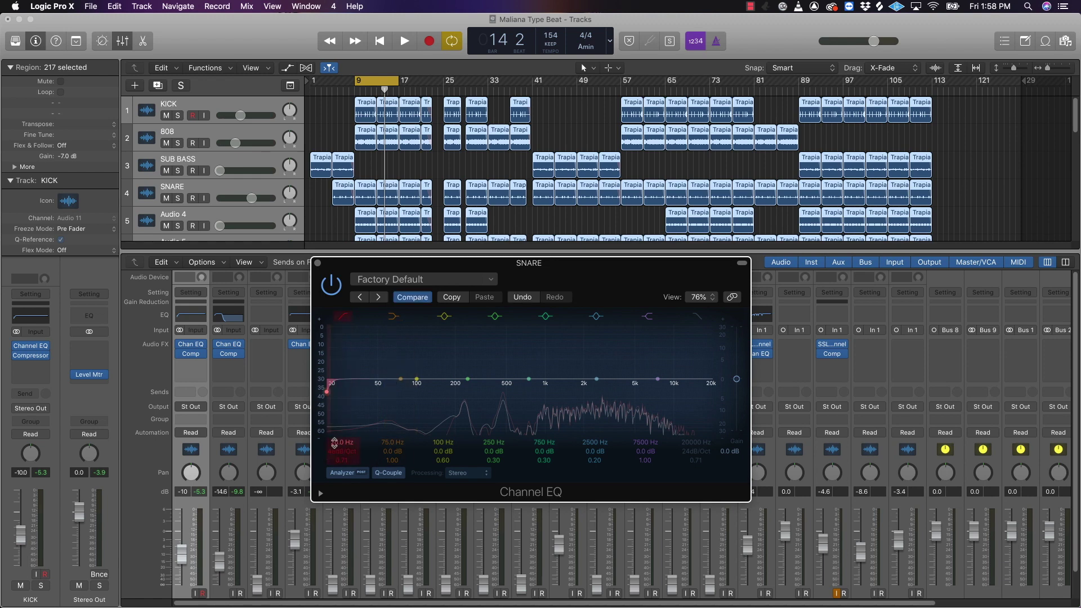
left_click_drag(326, 391, 419, 391)
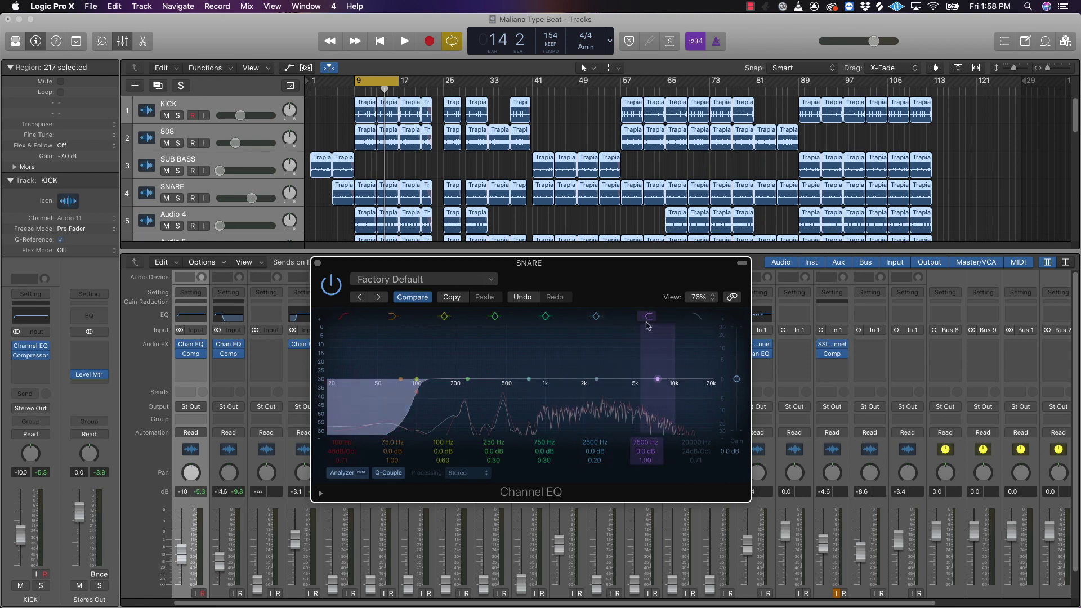
Boost the SNARE highs by 11.0 dB with a high shelf at 10600 Hz during playback, and close the Channel EQ.
left_click_drag(642, 415, 654, 416)
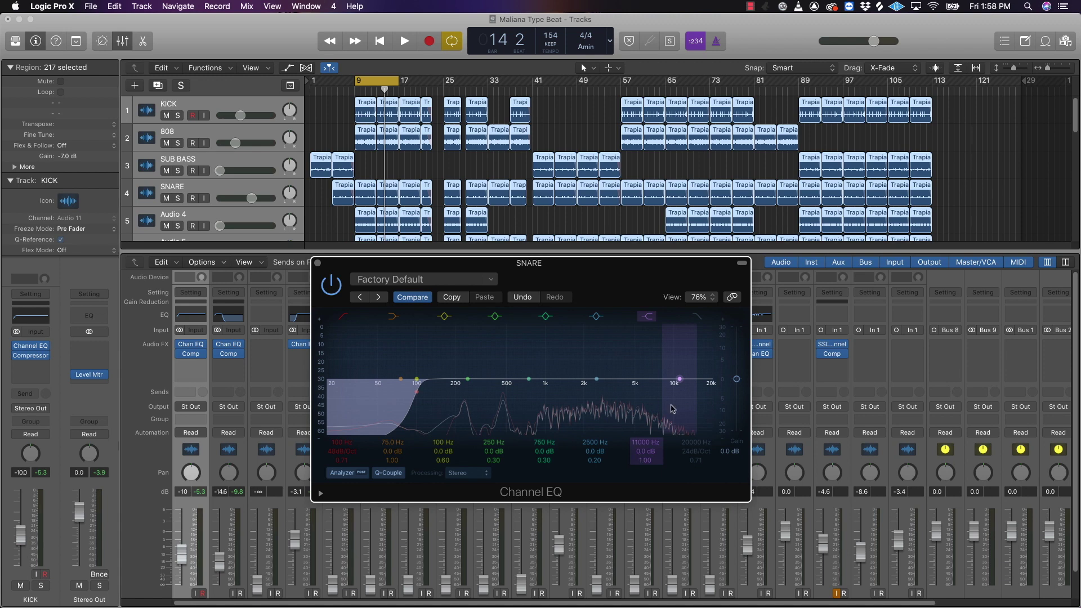
key("space")
mouse_move(654, 454)
left_mouse_down()
mouse_move(654, 429)
mouse_move(645, 444)
left_mouse_up()
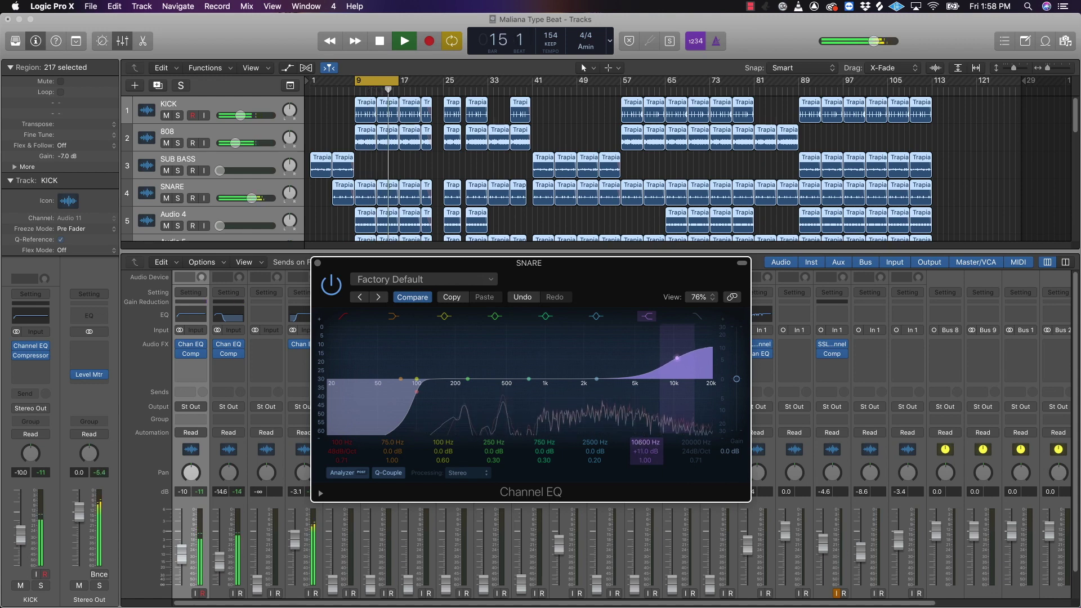
left_click(318, 263)
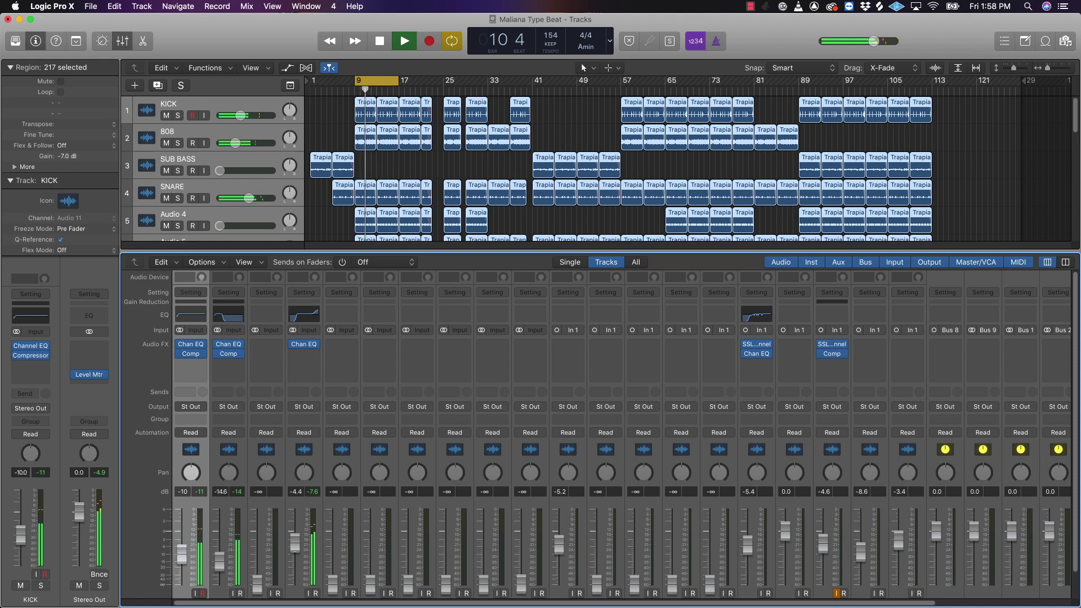
Stop playback and add a send from the SNARE channel to Bus 30.
key("space")
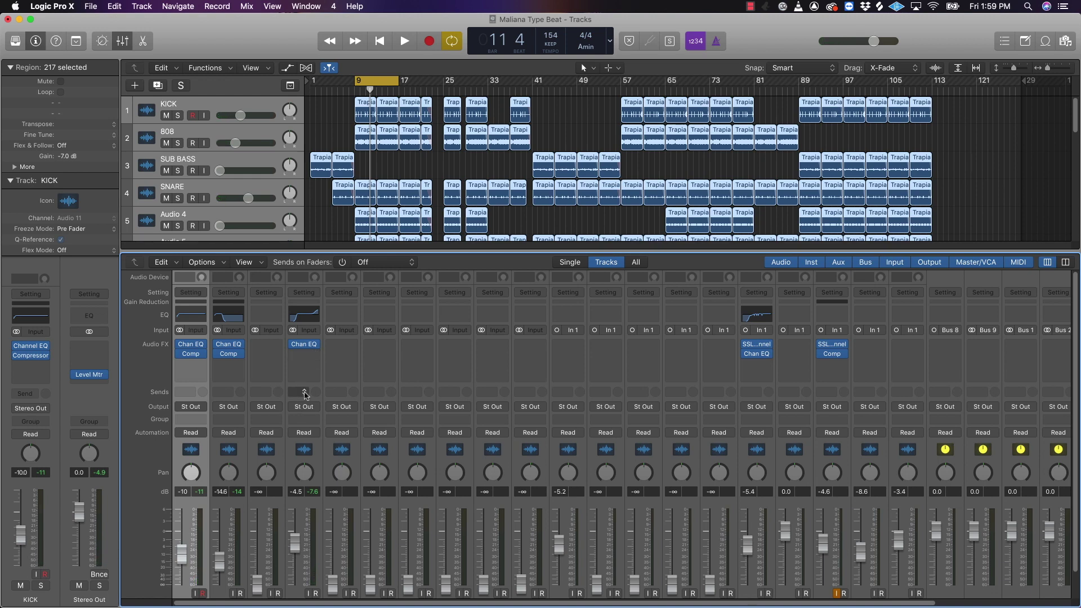
left_click(304, 392)
mouse_move(314, 457)
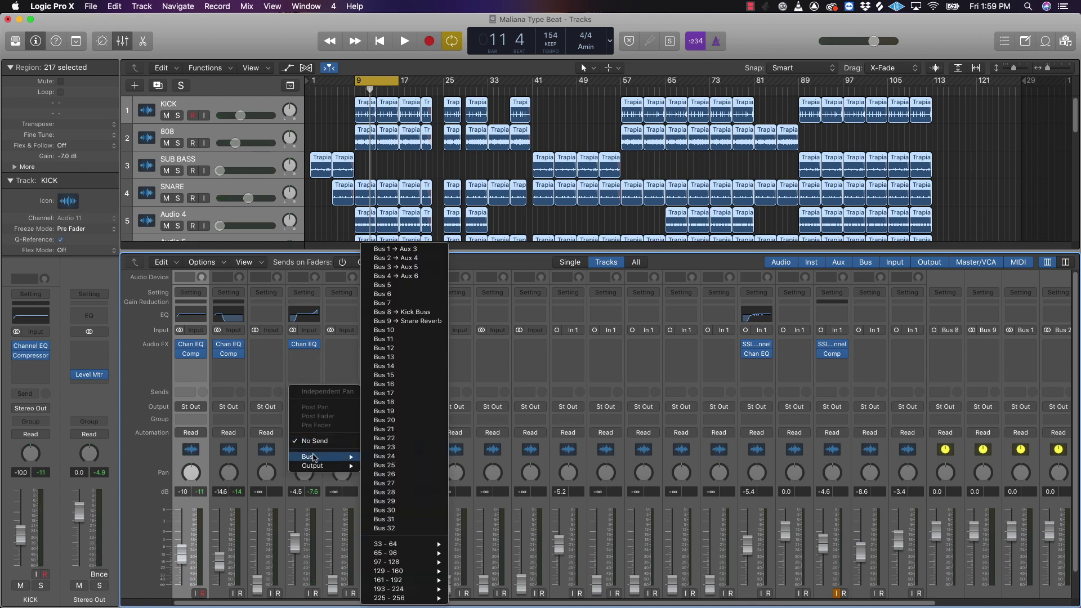
left_click(409, 510)
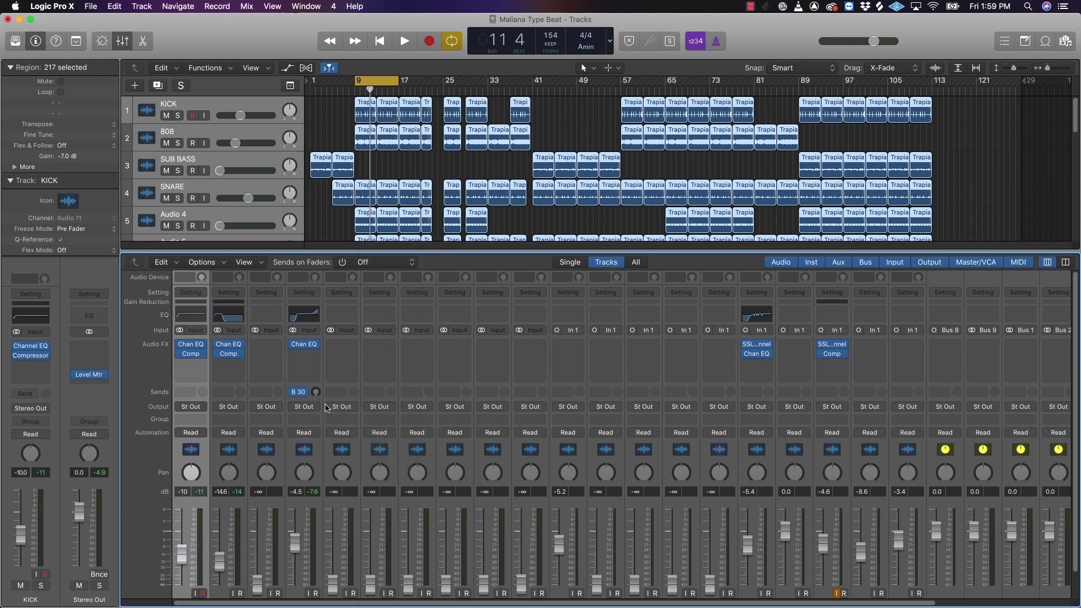
Insert the stereo ValhallaVintageVerb reverb on the Bus 30 aux channel and move its window over the mixer.
scroll(816, 538, "right", 5)
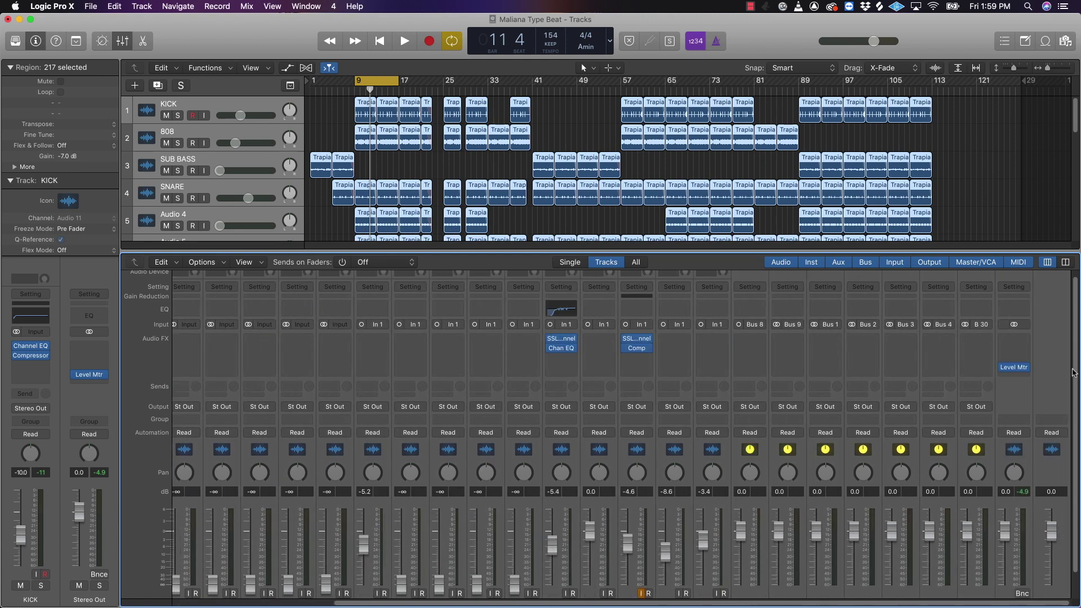
left_click(986, 342)
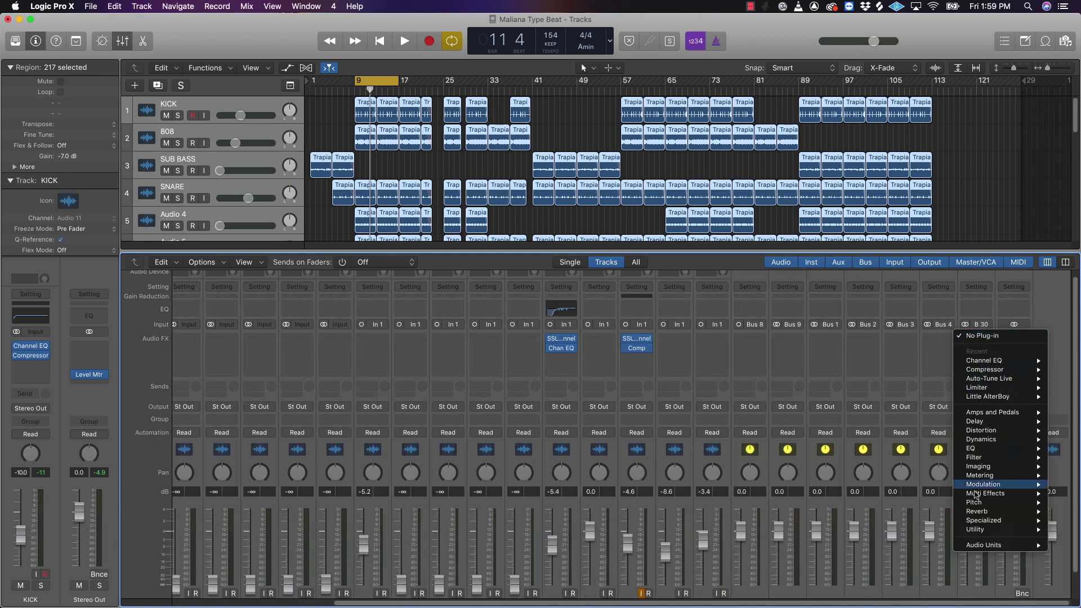
mouse_move(1002, 547)
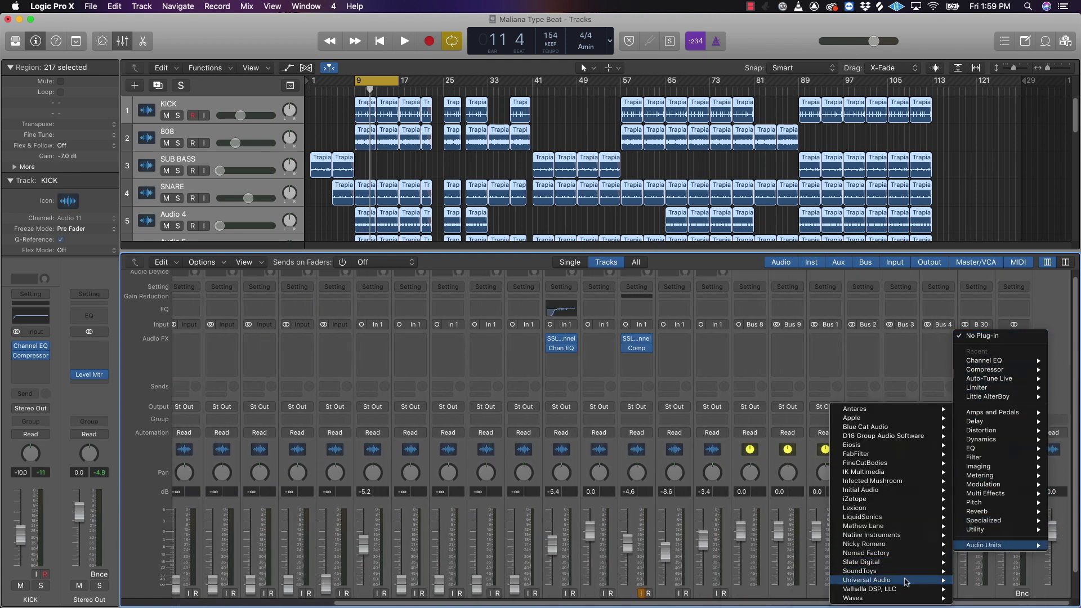
mouse_move(900, 588)
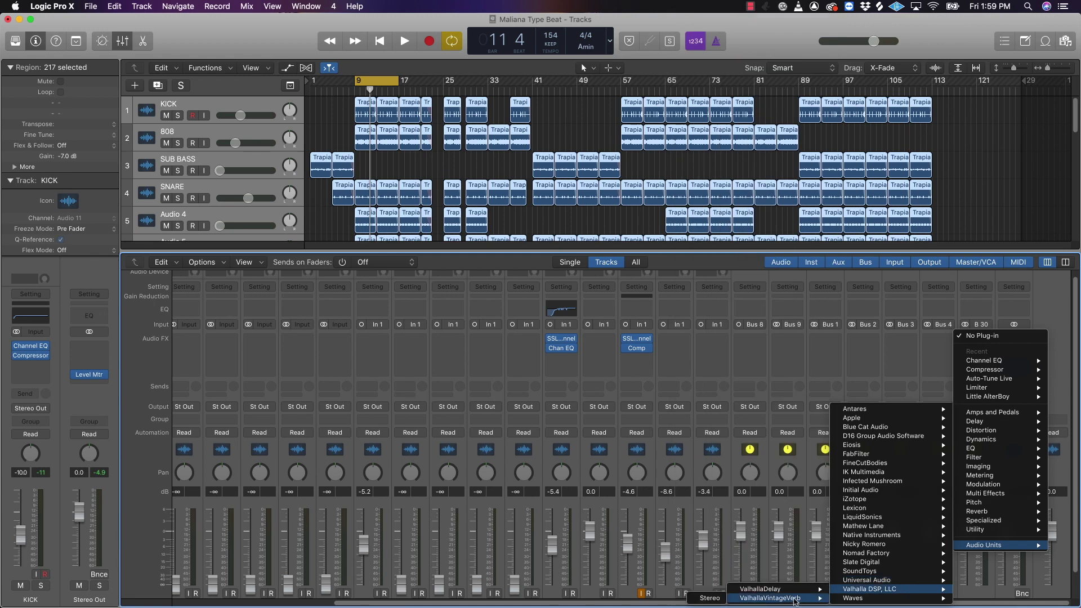
left_click(795, 600)
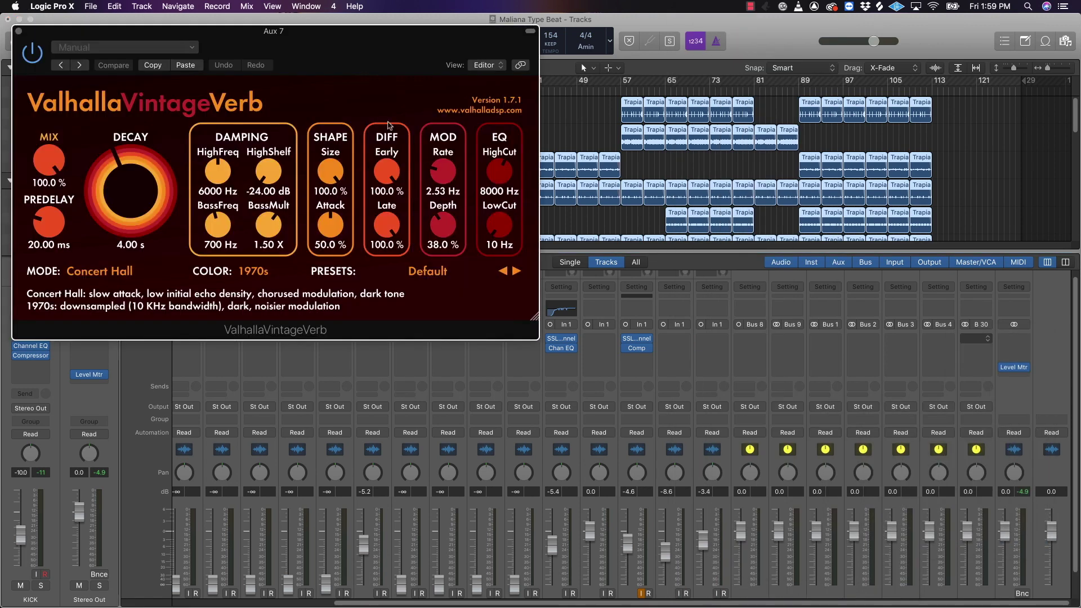
left_click_drag(355, 48, 632, 188)
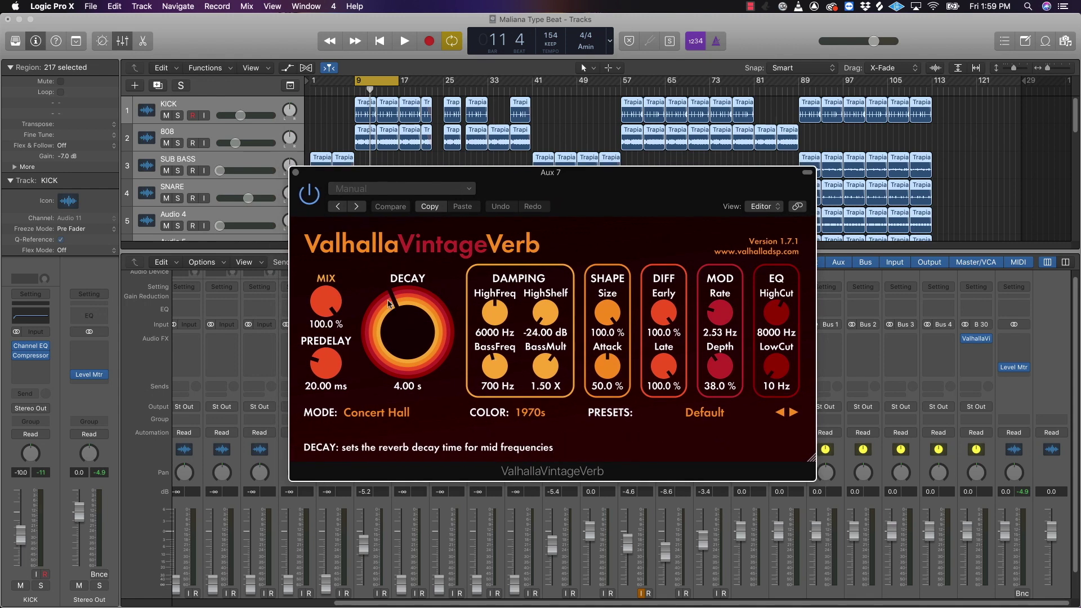
Shorten the reverb decay to 1.04 s, adjust its low-cut and high-cut EQ, and close the reverb window.
left_click_drag(388, 305, 381, 325)
left_click_drag(380, 326, 381, 326)
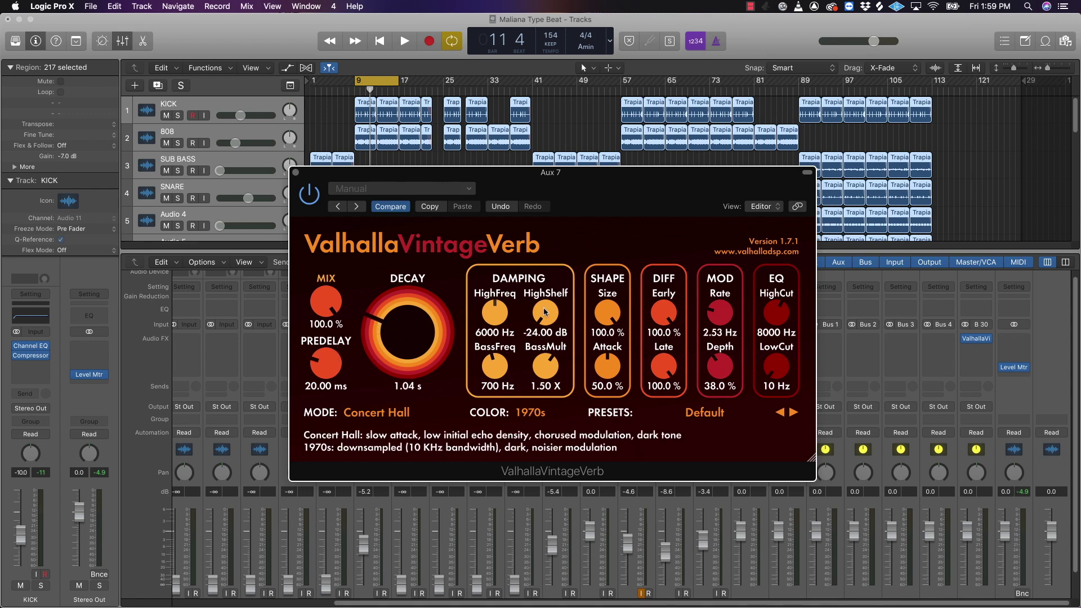
left_click_drag(781, 355, 800, 313)
mouse_move(758, 320)
left_mouse_down()
mouse_move(761, 330)
mouse_move(773, 310)
left_mouse_up()
left_click(296, 174)
During playback, raise the SNARE send level to Bus 30 and lower the SNARE fader to -5.3 dB.
left_click_drag(639, 604, 479, 604)
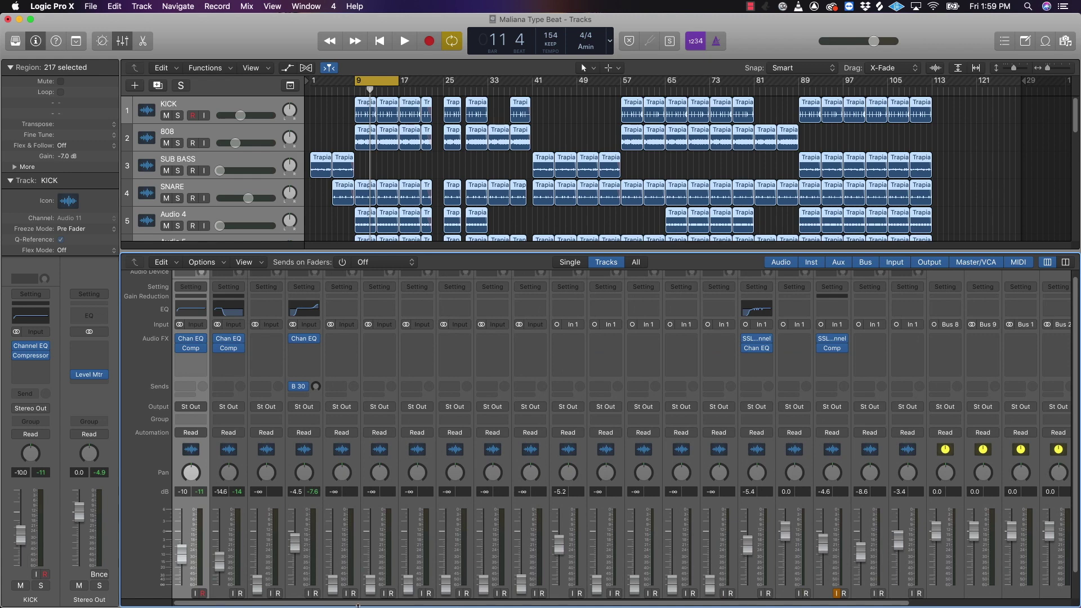
key("space")
scroll(316, 487, "down", 2)
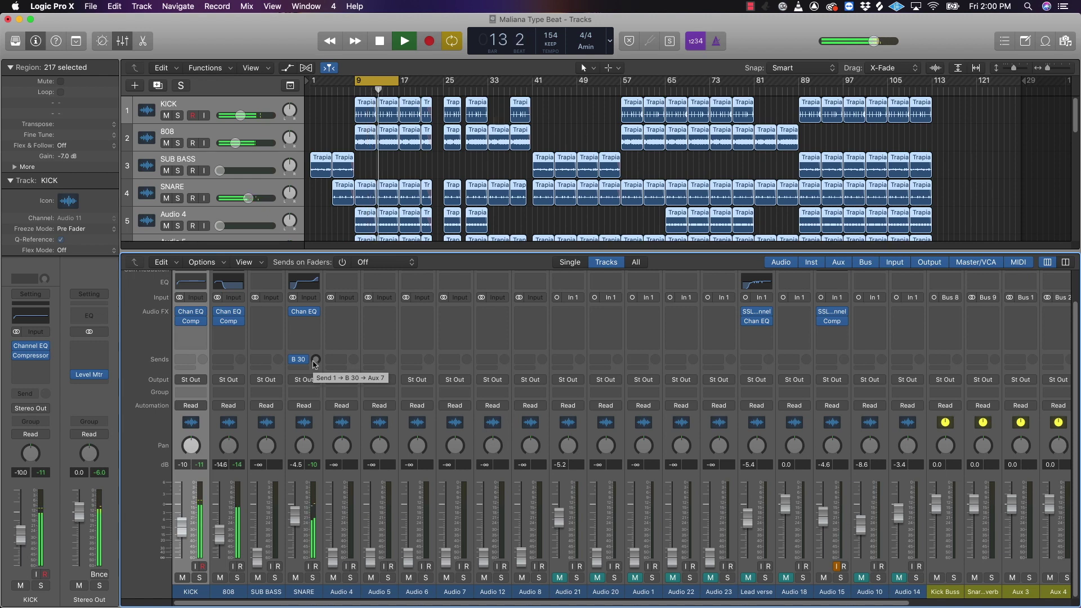
left_click_drag(314, 365, 315, 346)
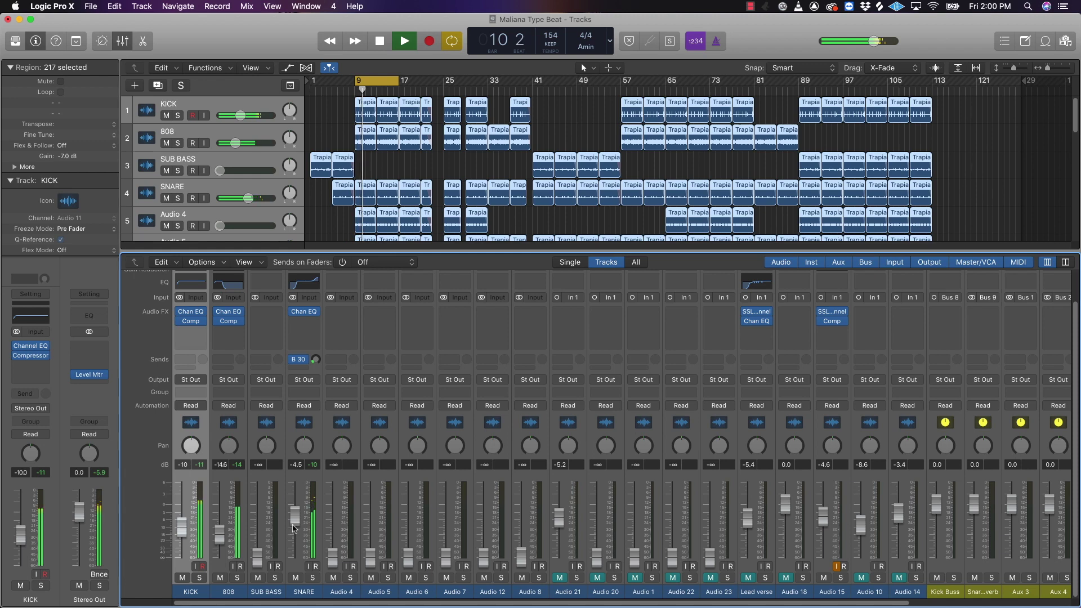
left_click_drag(294, 528, 293, 530)
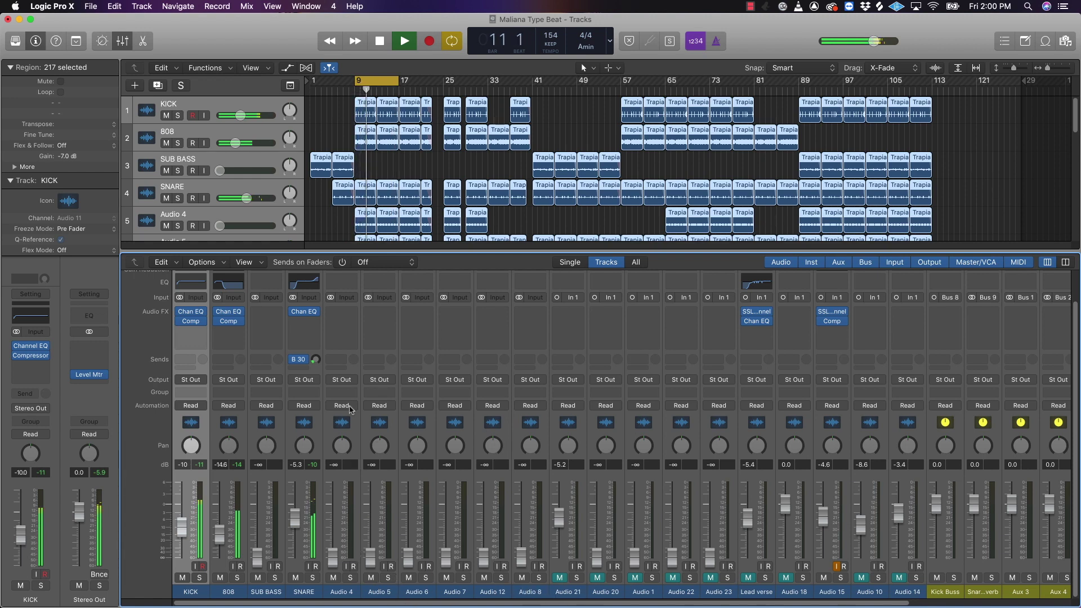
Raise the Audio 4 fader to -5.7 dB, and insert a Channel EQ on its channel with playback stopped and the window over the mixer.
left_click_drag(334, 564, 334, 519)
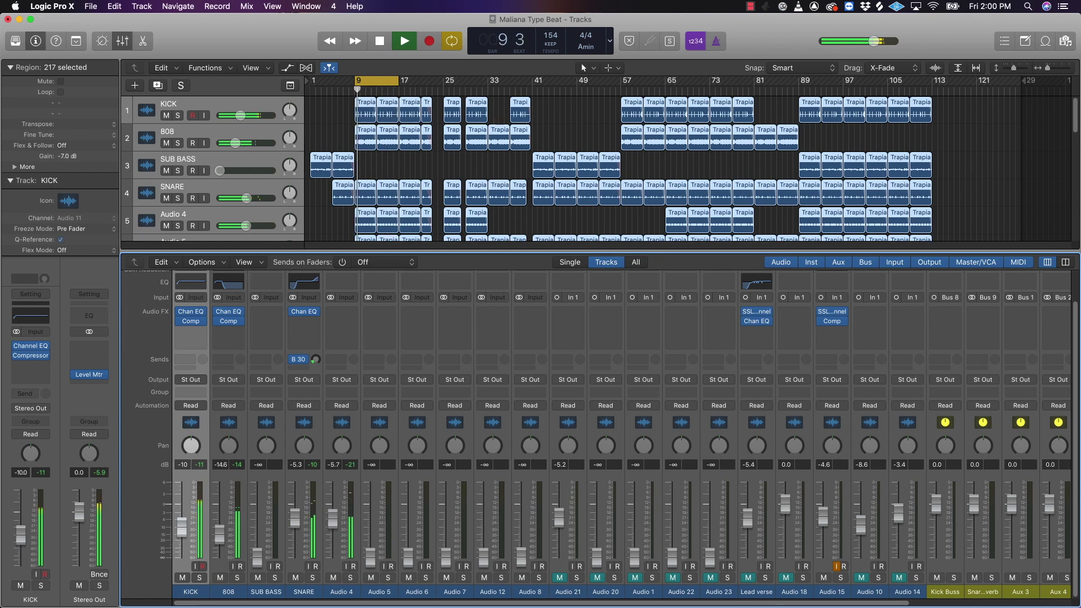
scroll(352, 340, "up", 3)
key("space")
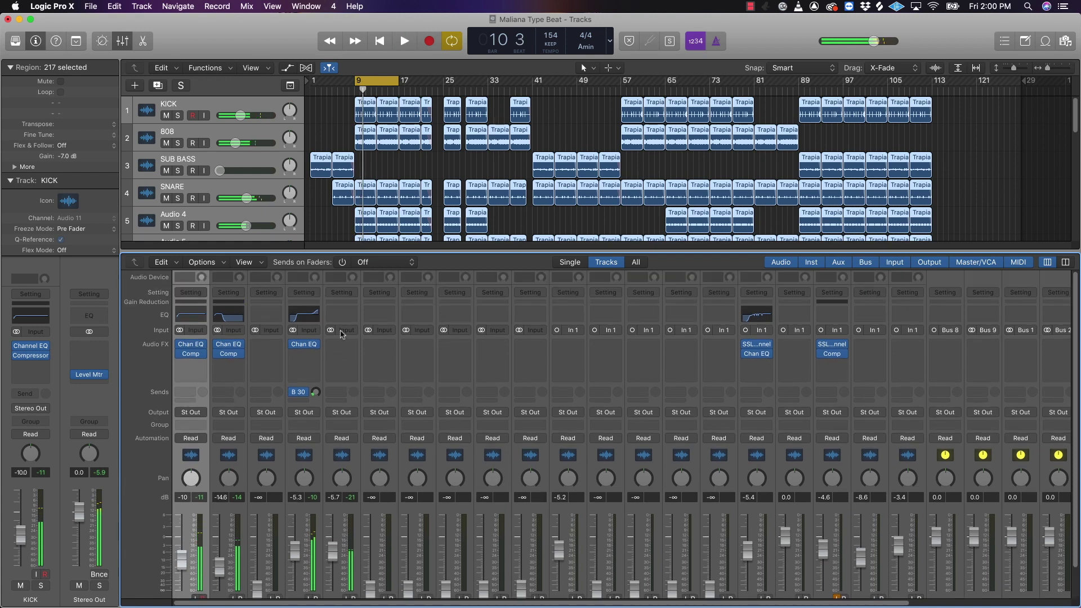
left_click(342, 318)
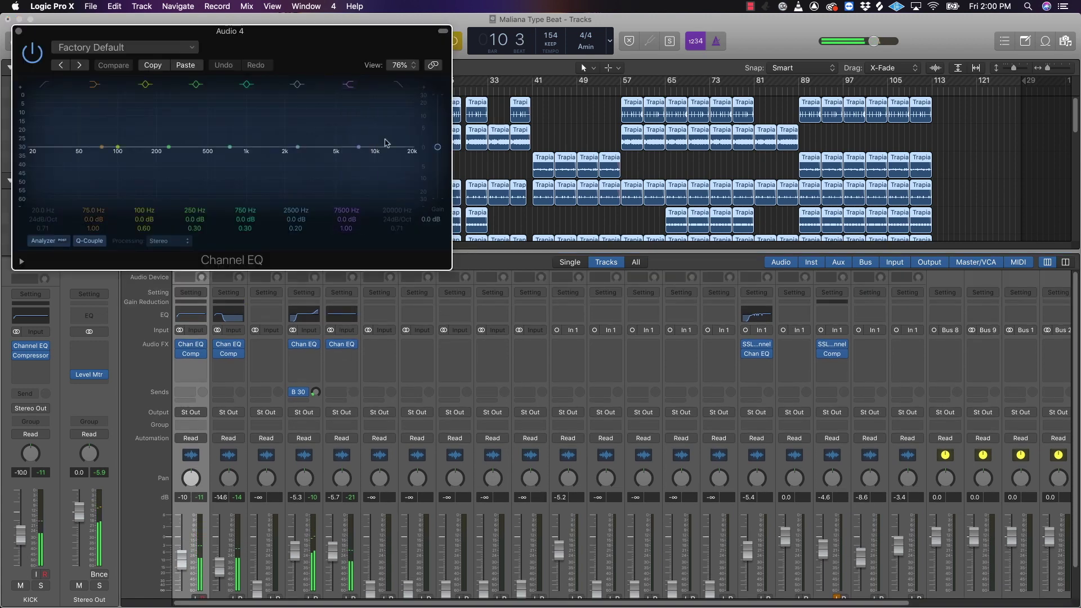
left_click_drag(324, 48, 670, 208)
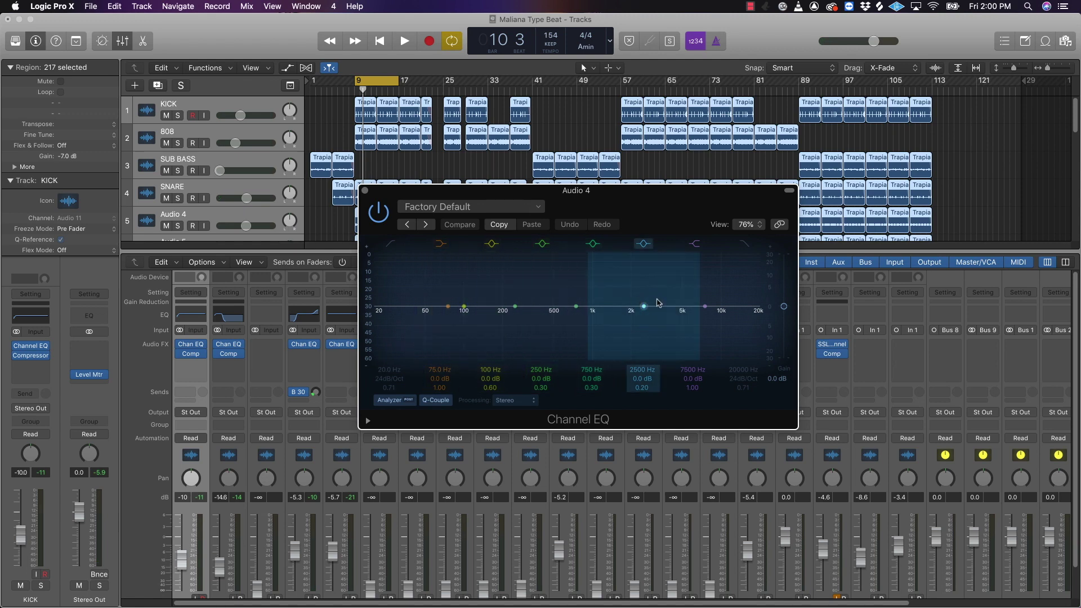
Boost the Audio 4 highs by 11.0 dB with a high shelf at 11000 Hz during playback, close the Channel EQ and stop playback.
key("space")
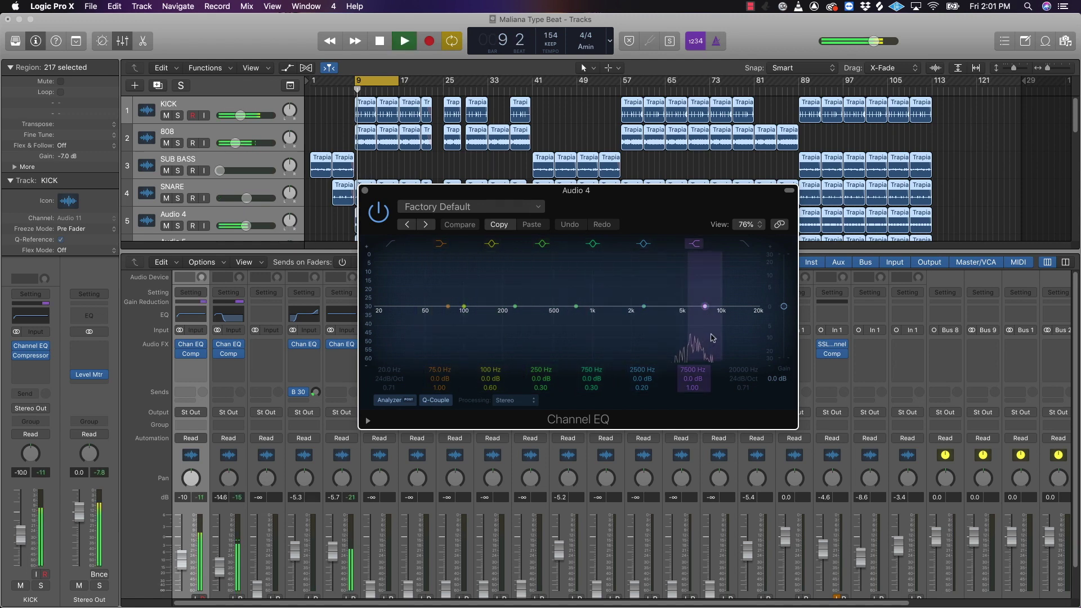
left_click_drag(692, 370, 692, 353)
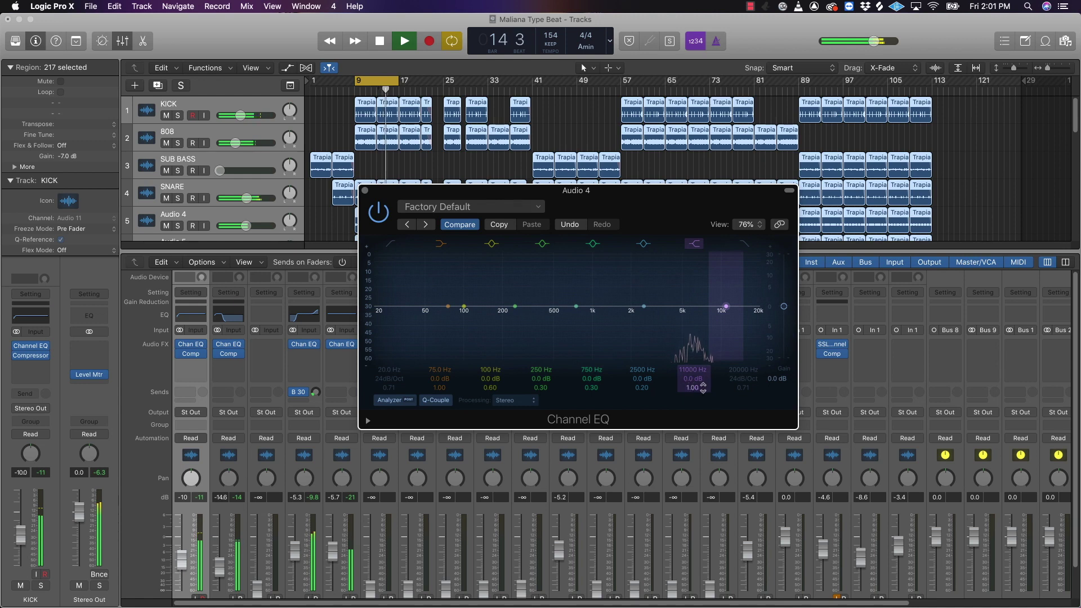
left_click_drag(687, 379, 687, 366)
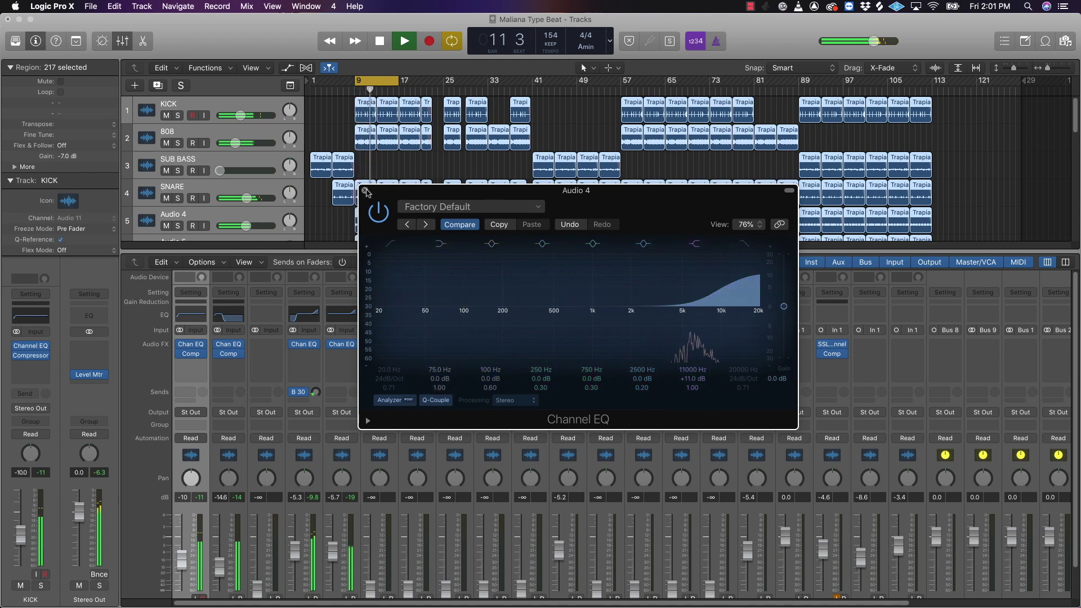
left_click(365, 191)
key("space")
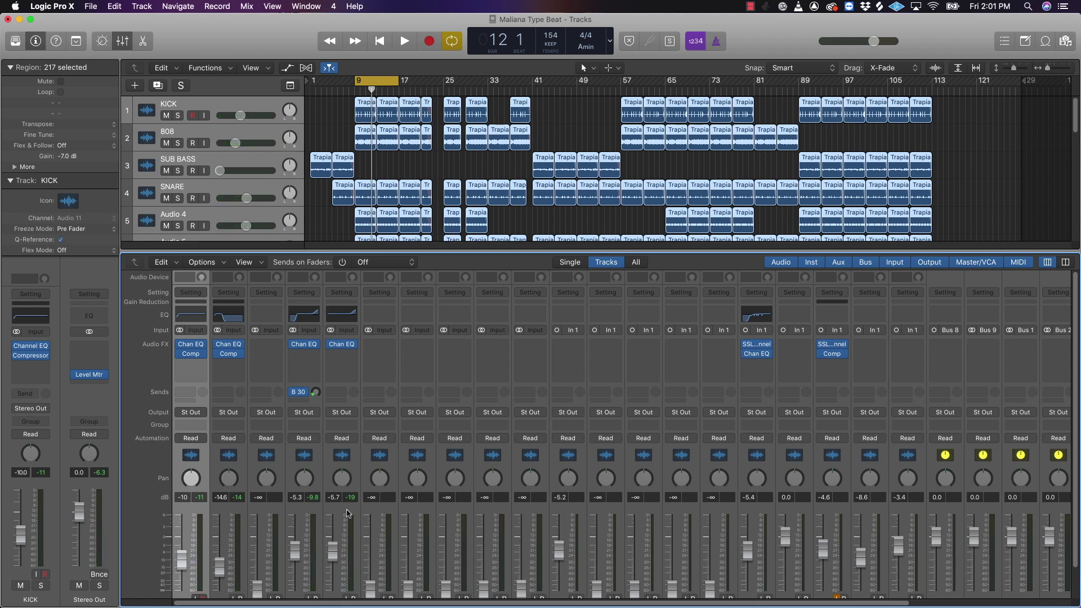
Insert a stereo Sample Delay on the Audio 4 channel and move its window over the mixer.
left_click(353, 357)
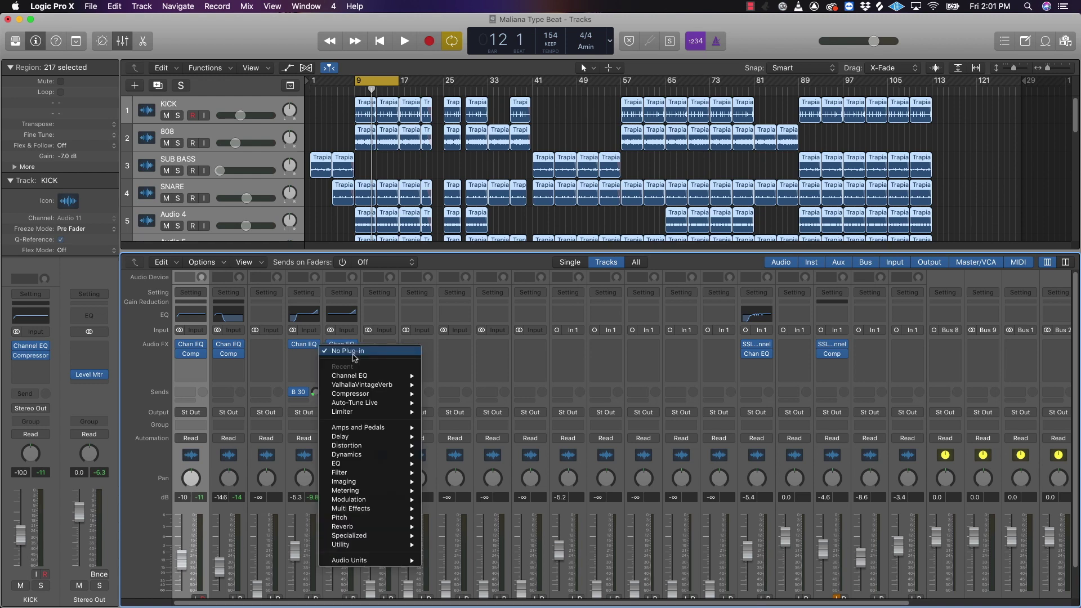
mouse_move(348, 438)
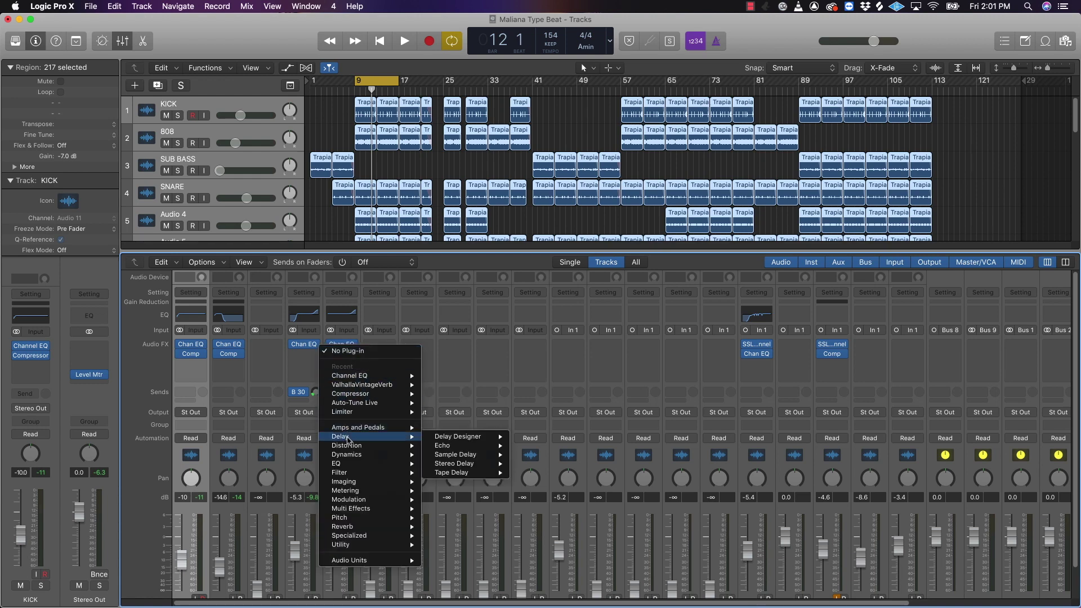
mouse_move(467, 457)
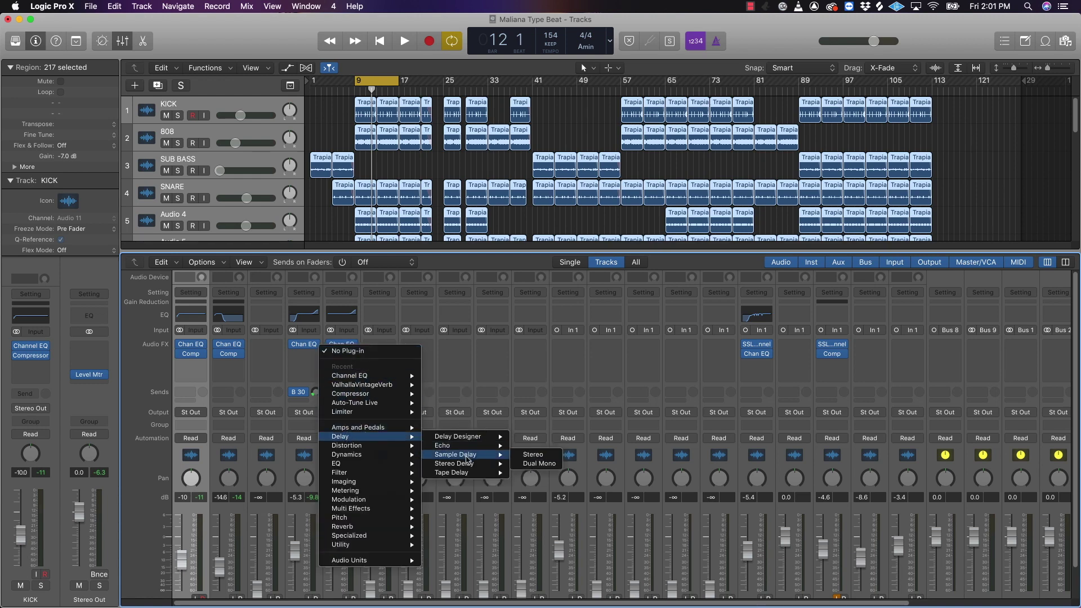
left_click(534, 455)
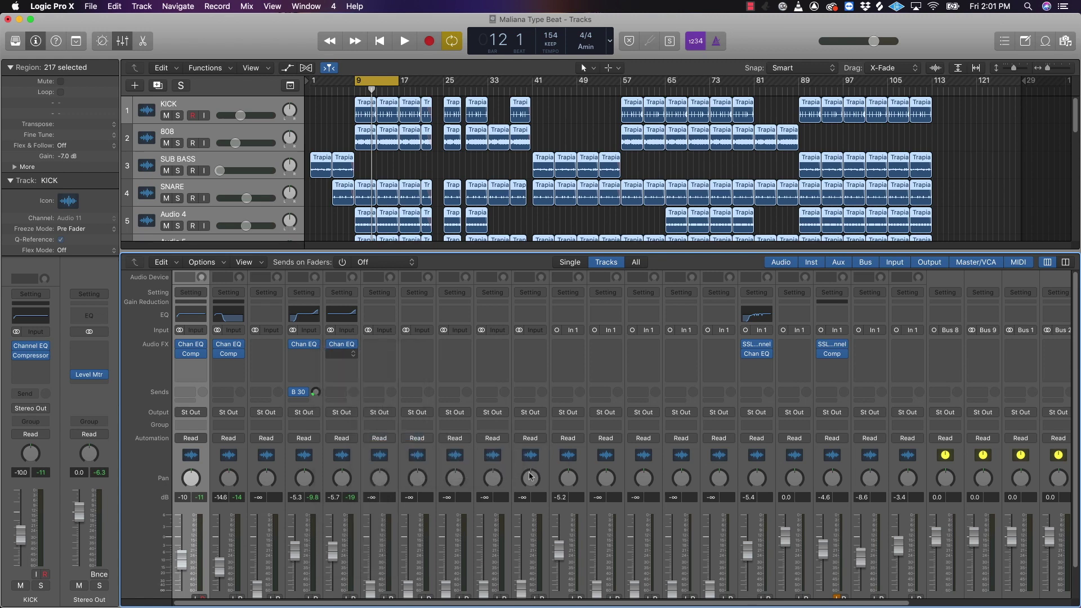
left_click_drag(166, 34, 483, 274)
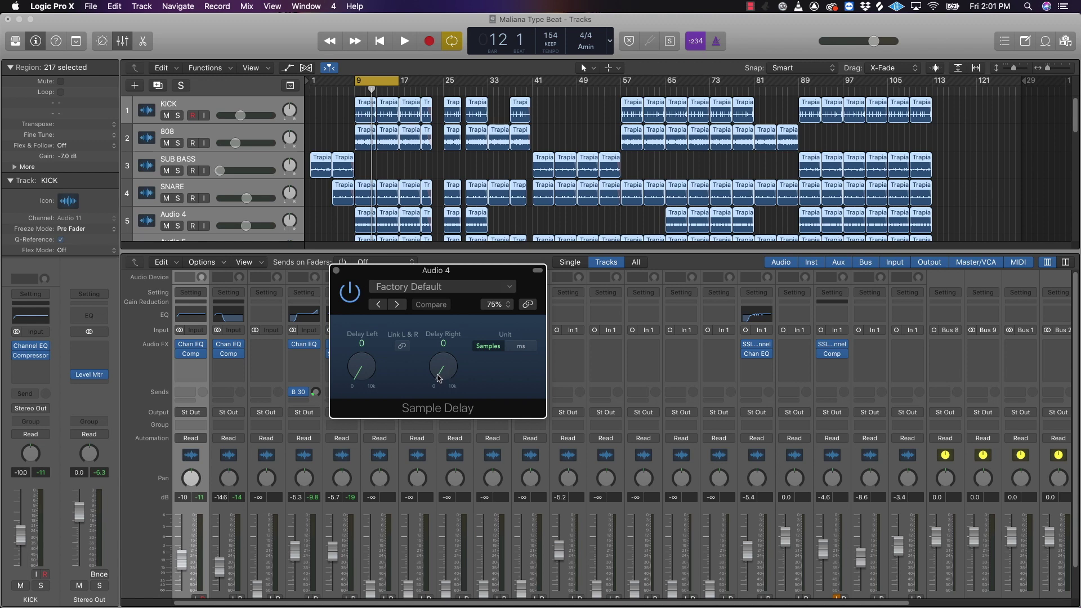
Set the Sample Delay's right-channel delay to 133 samples during playback and close the plug-in window.
key("space")
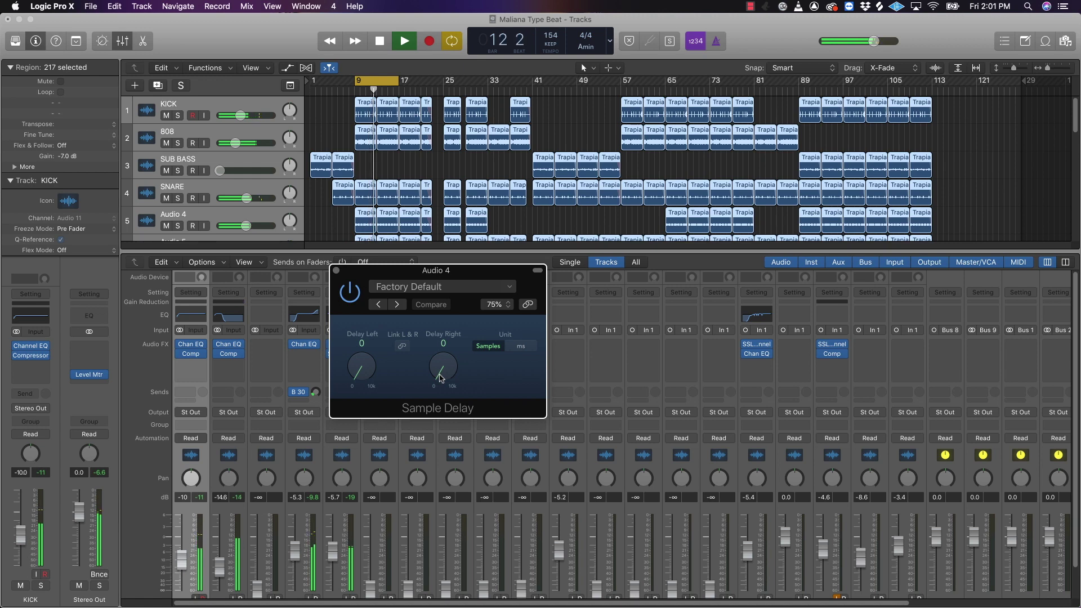
left_click_drag(440, 378, 440, 377)
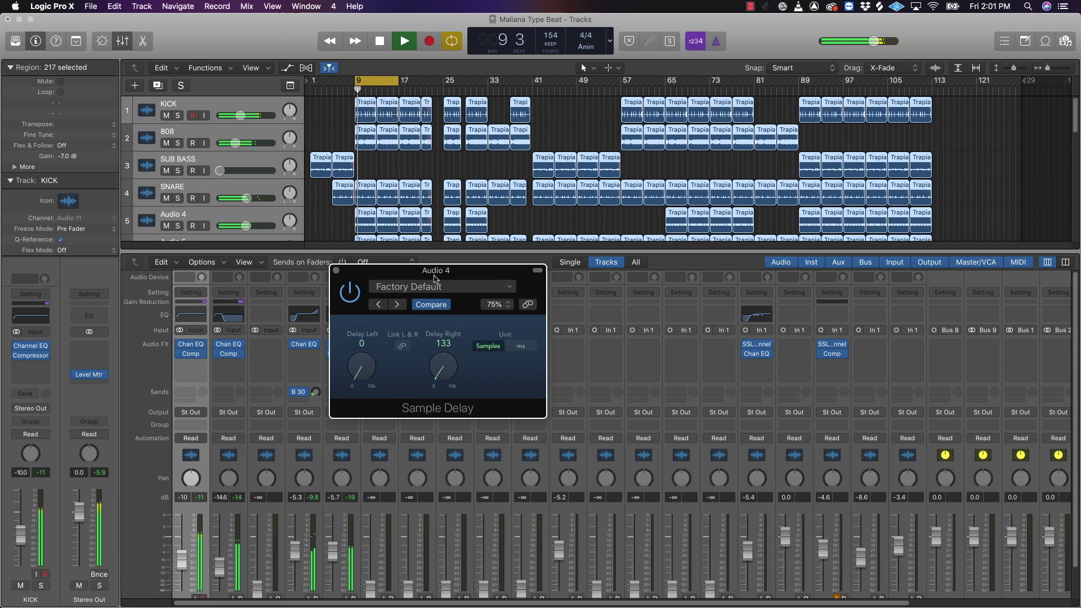
left_click_drag(434, 273, 536, 268)
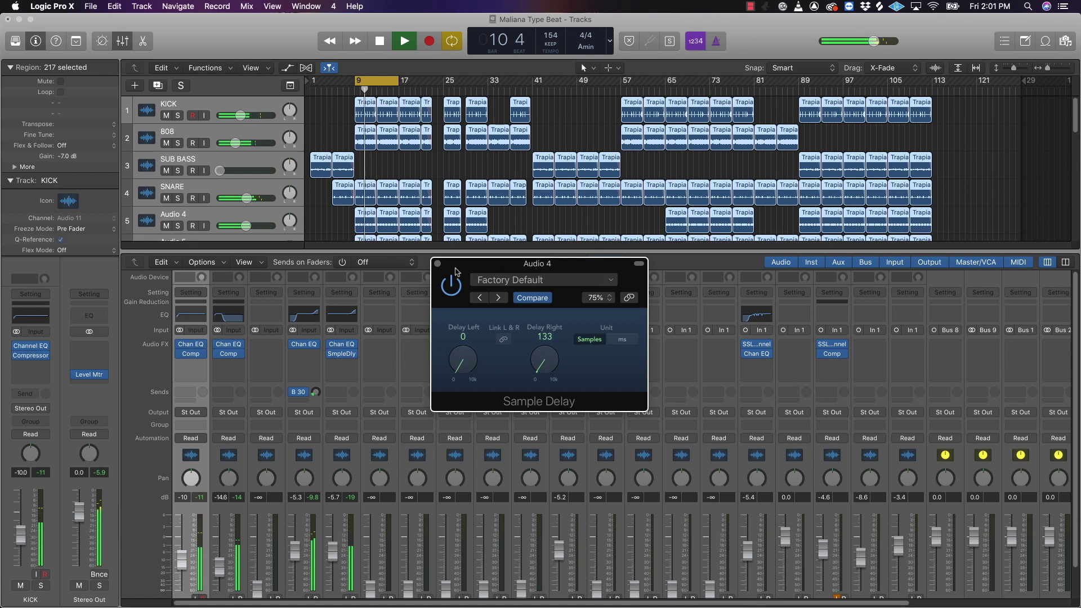
left_click(437, 264)
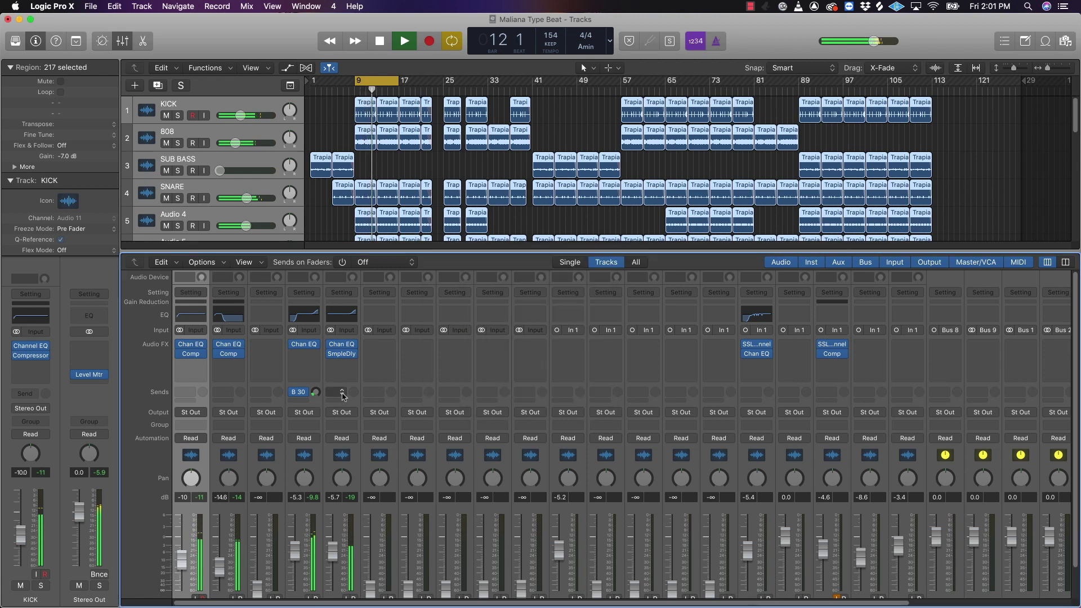
Add a send from Audio 4 to Bus 30 and set its level to -28.5 dB.
left_click(341, 393)
mouse_move(347, 458)
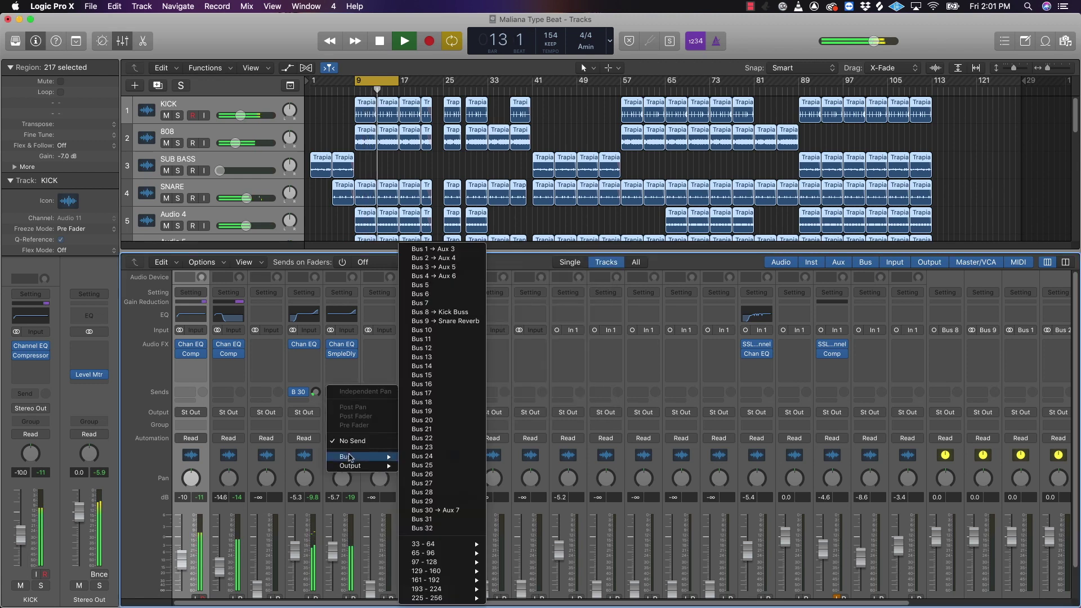
left_click(441, 514)
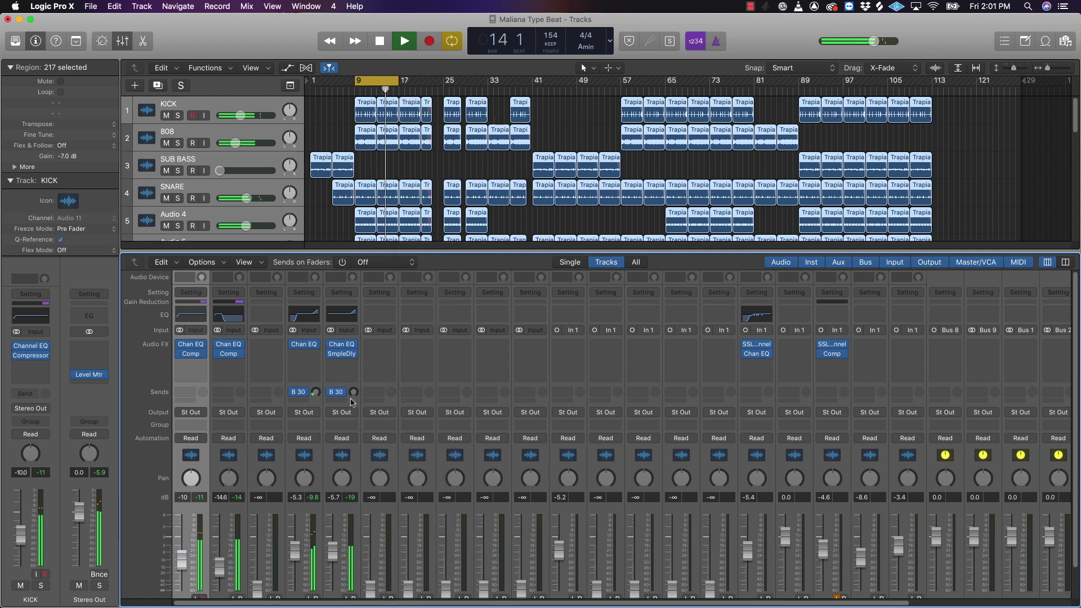
left_click_drag(353, 397, 353, 379)
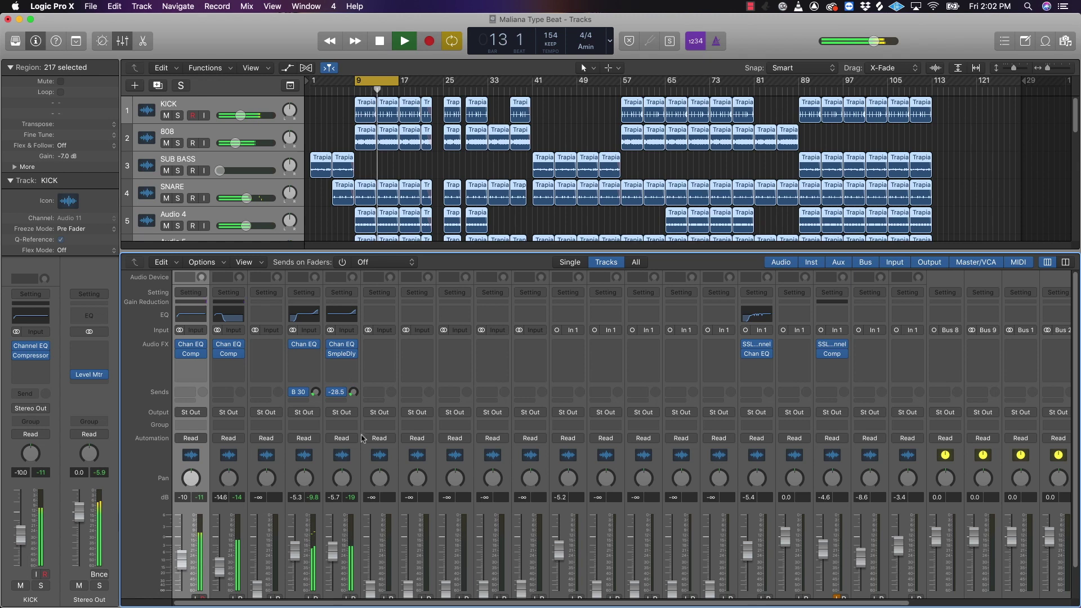
scroll(347, 483, "down", 2)
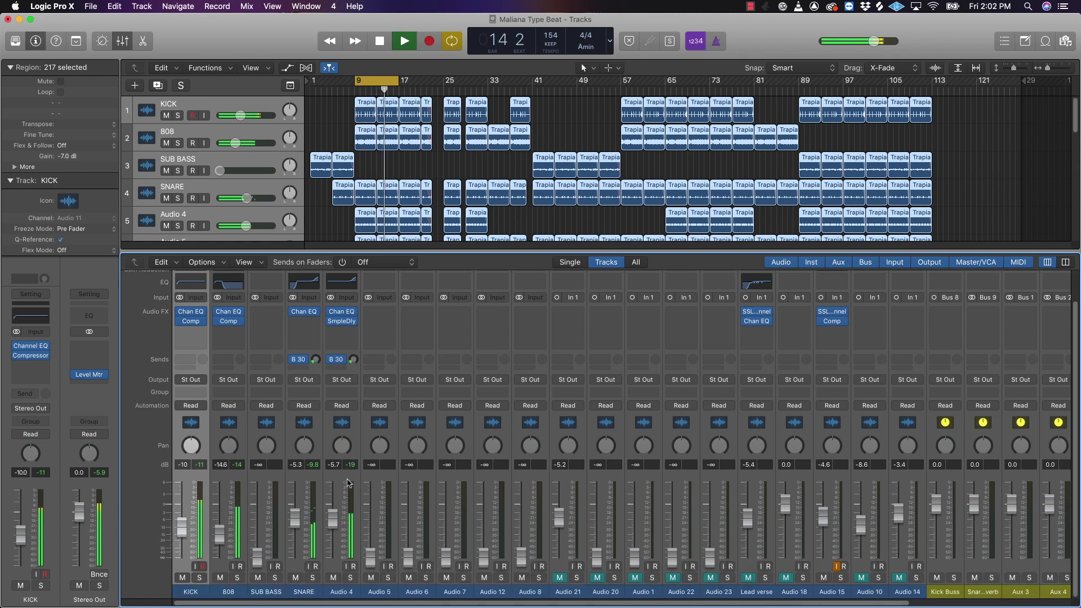
Raise the Audio 5 fader to -3.4 dB during playback and stop playback.
scroll(306, 180, "down", 3)
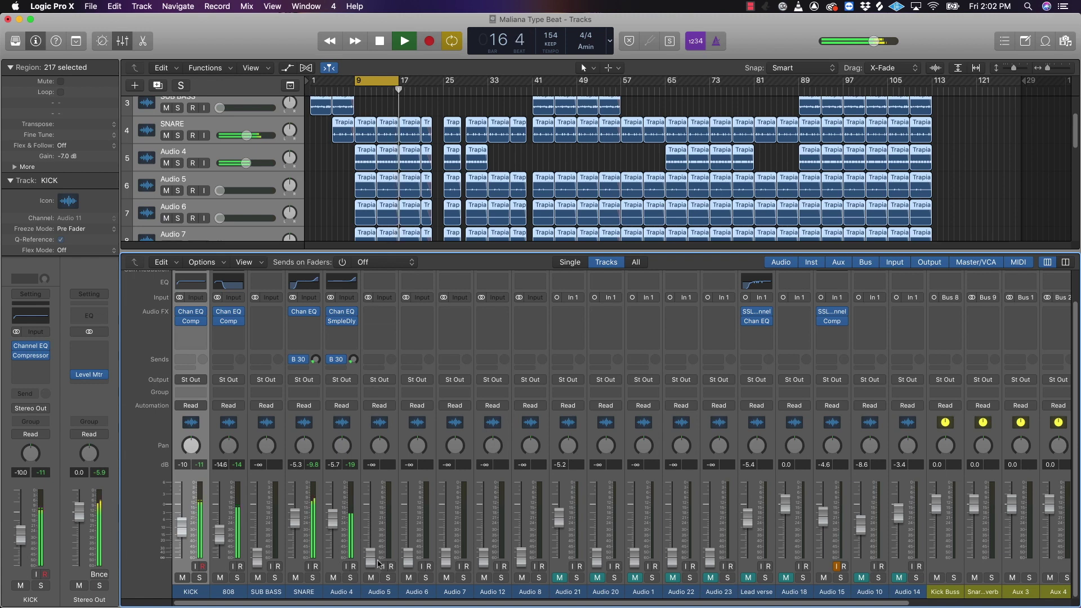
left_click_drag(370, 556, 370, 508)
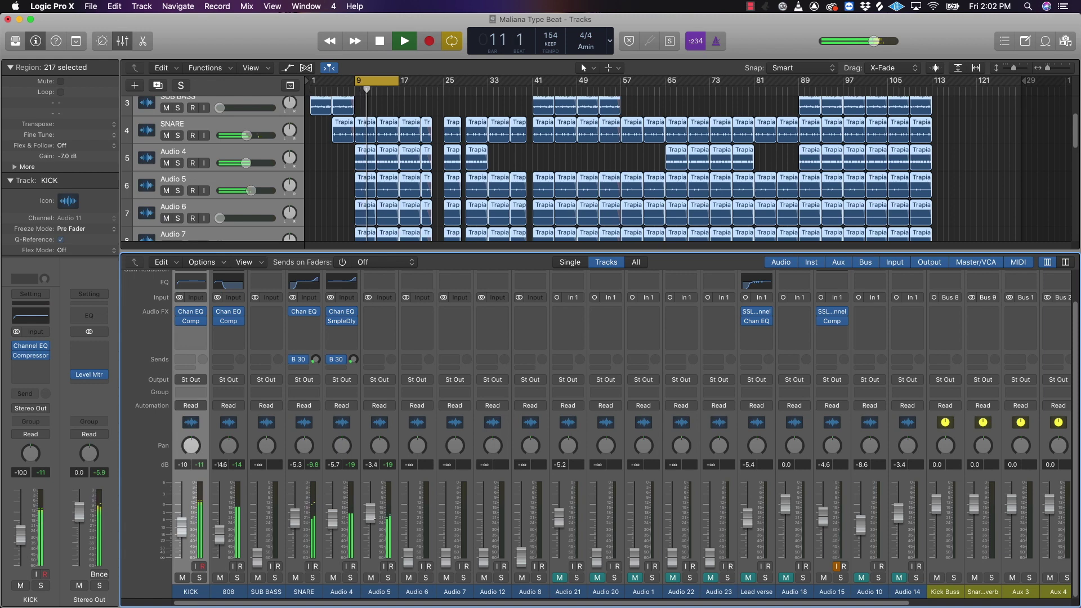
scroll(384, 405, "up", 2)
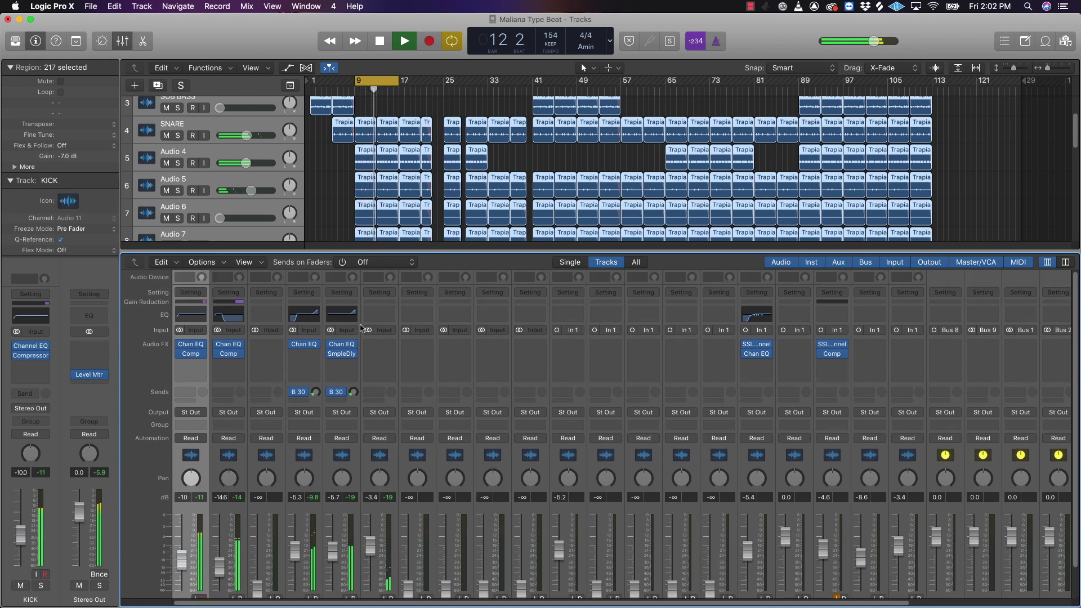
key("space")
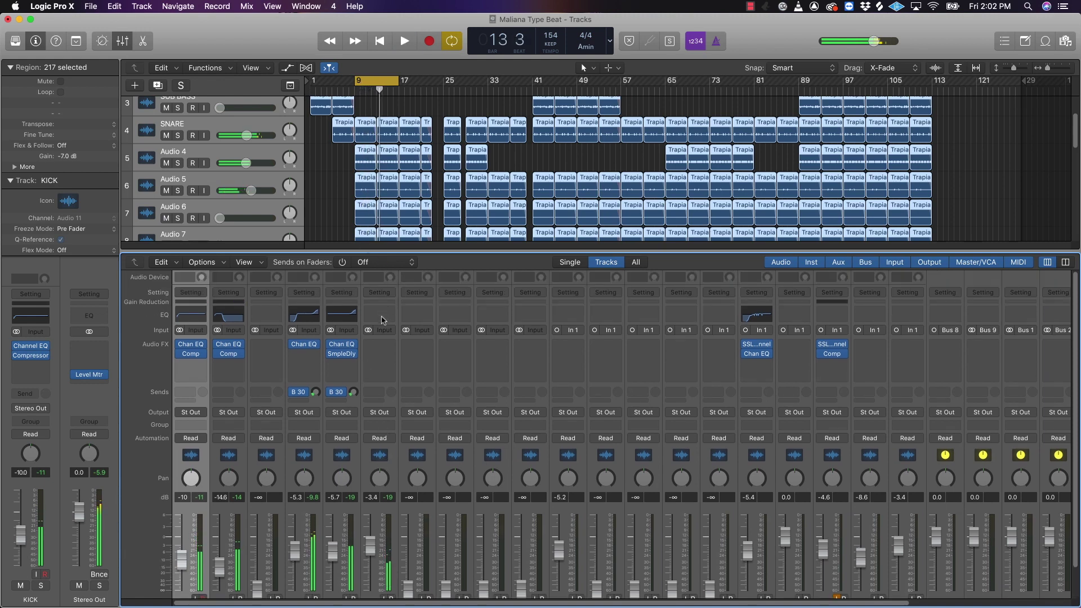
Insert a Channel EQ on Audio 5, move its window over the mixer and play the section to analyse the track's spectrum.
left_click(381, 320)
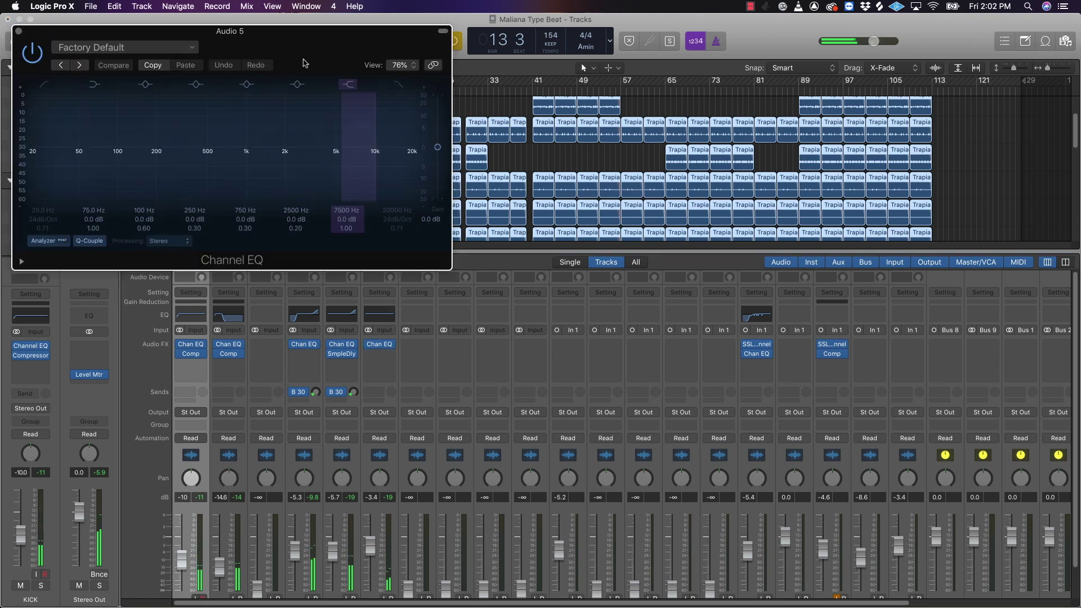
left_click_drag(577, 201, 628, 303)
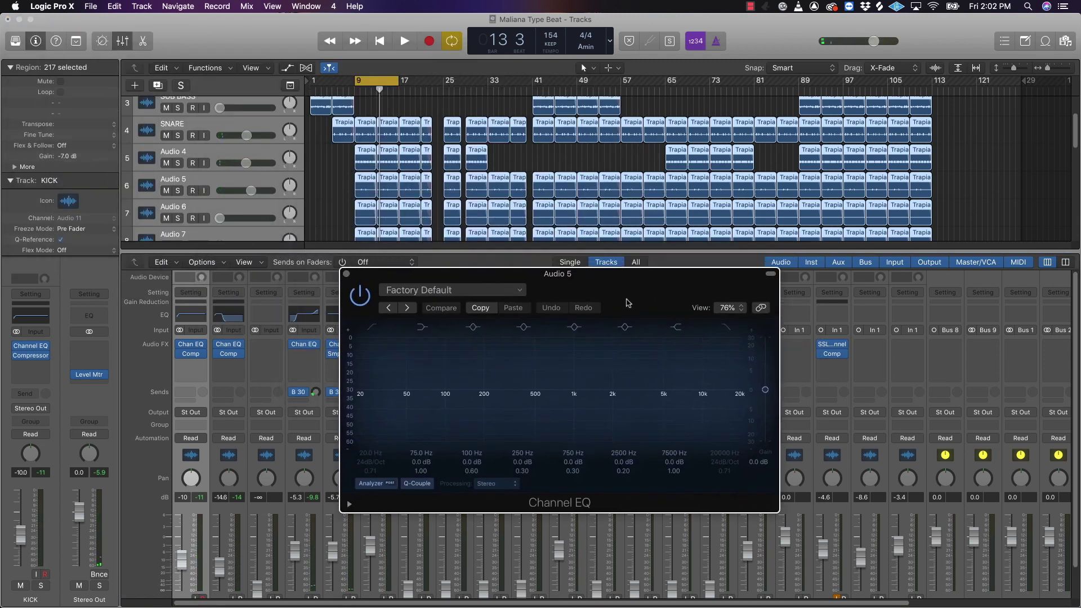
key("space")
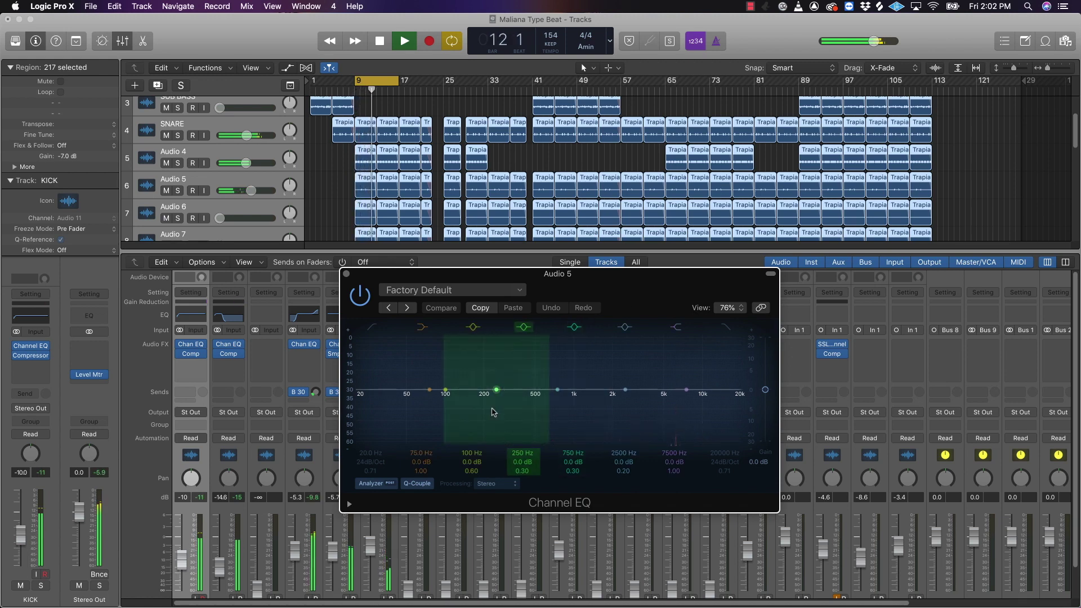
key("space")
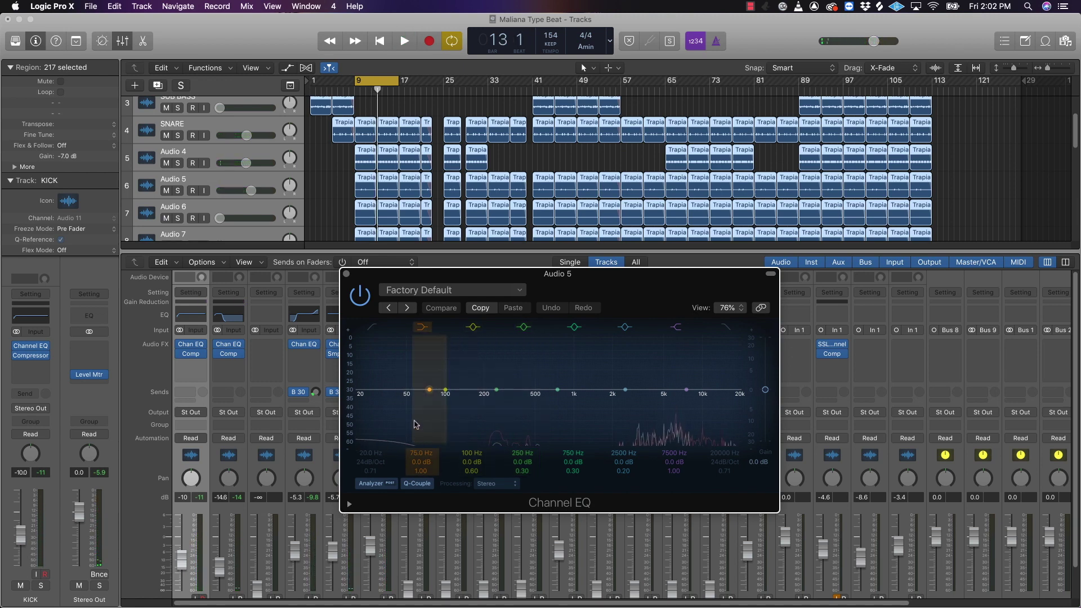
Enable the low cut in the Audio 5 EQ and set it to 100 Hz at 48 dB/Oct.
left_click(371, 327)
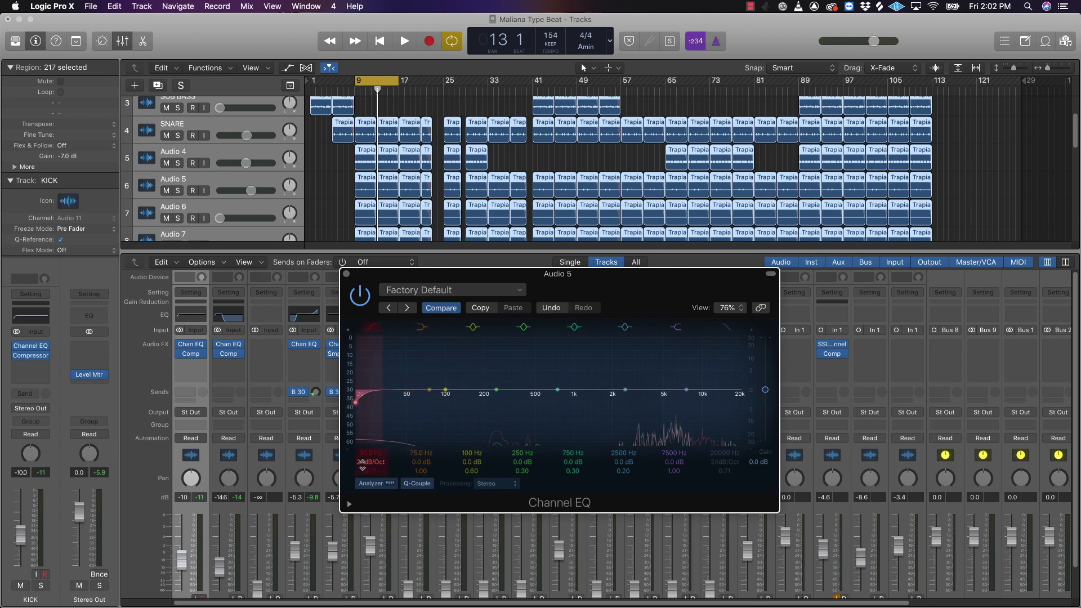
left_click_drag(358, 469, 367, 434)
left_click_drag(398, 402, 443, 402)
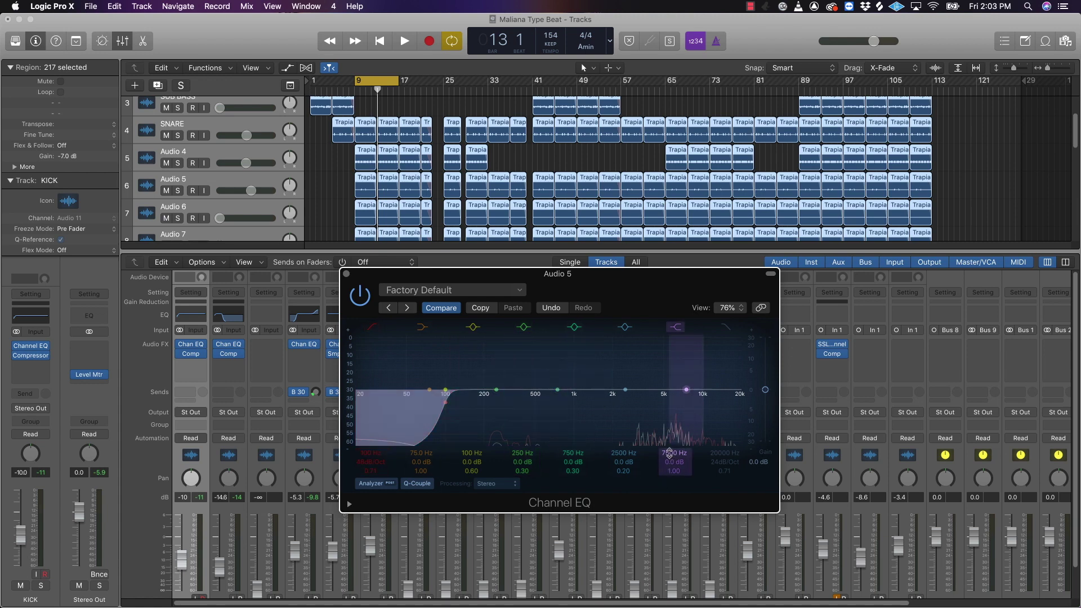
Boost the Audio 5 highs by 11.0 dB with a high shelf at 11000 Hz, start playback and close the Channel EQ.
left_click_drag(669, 454, 669, 439)
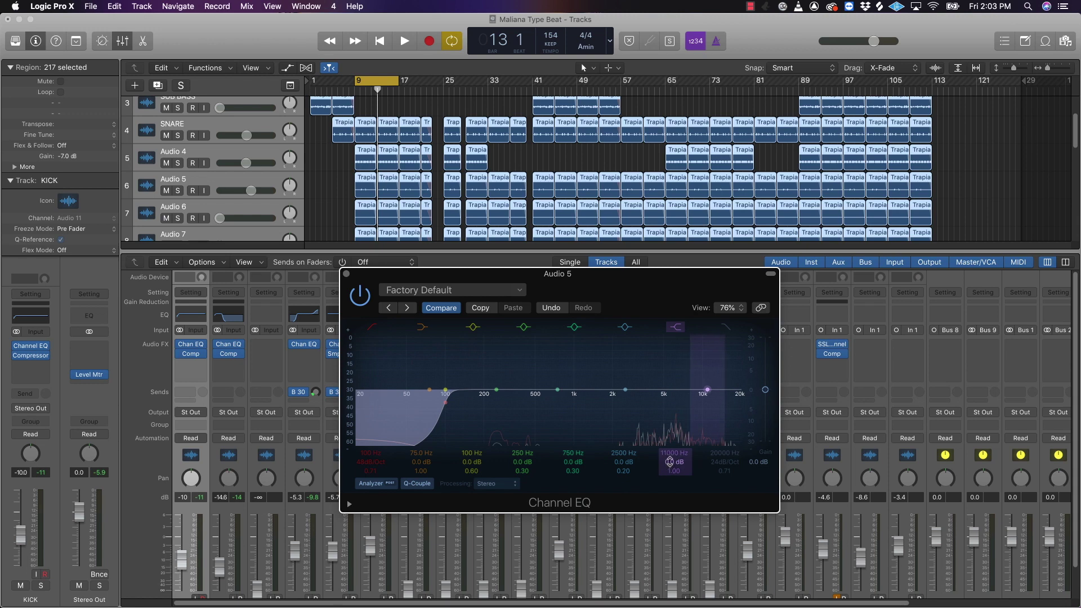
left_click_drag(669, 462, 670, 452)
key("space")
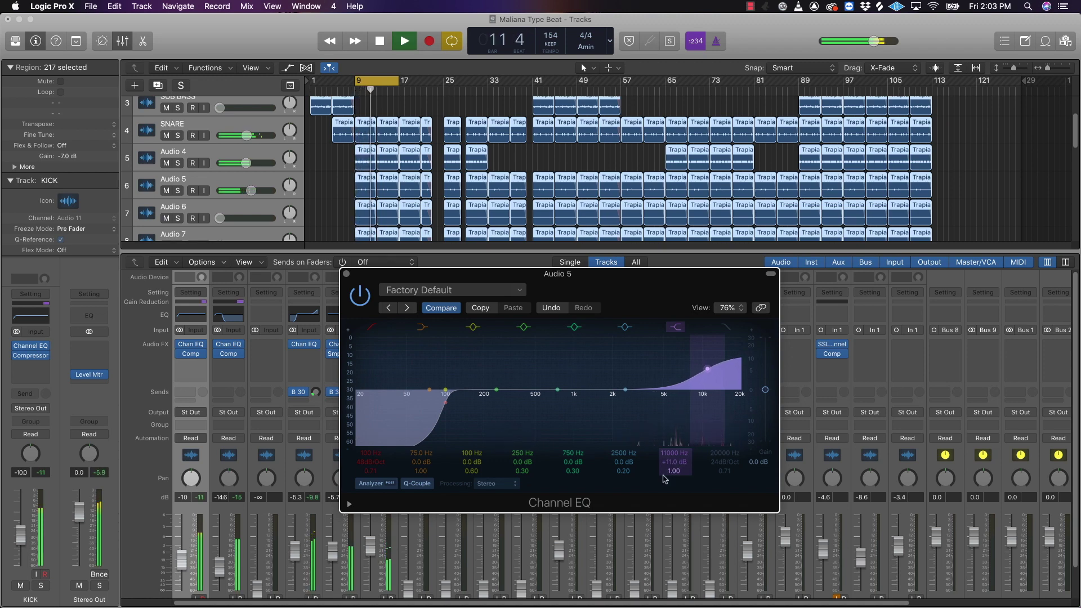
left_click(345, 274)
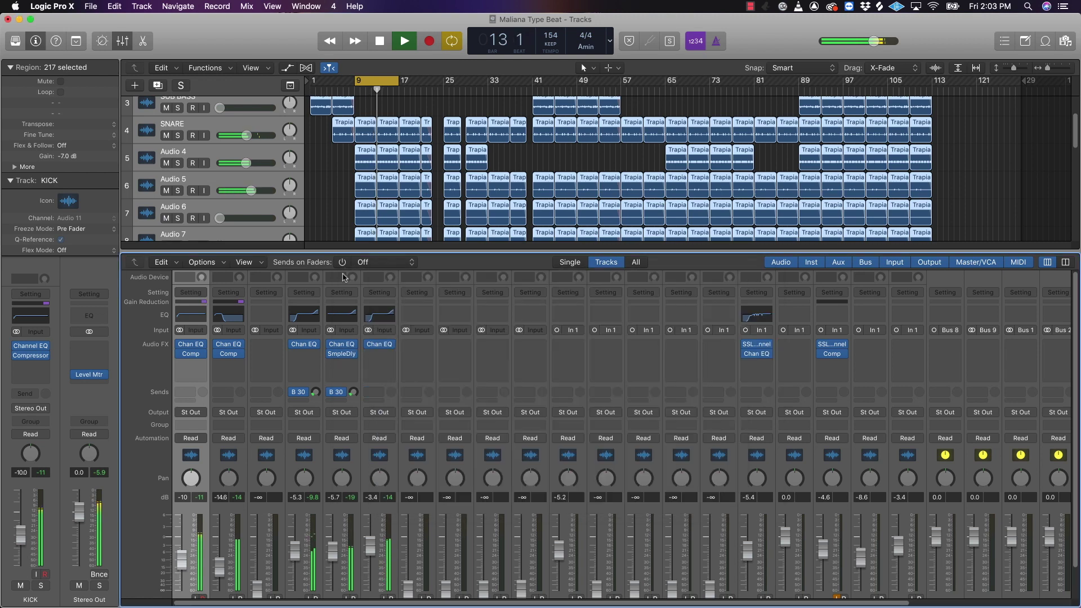
Lower the Audio 5 fader to -5.3 dB during playback and stop playback.
scroll(381, 523, "down", 2)
left_click_drag(382, 524, 381, 528)
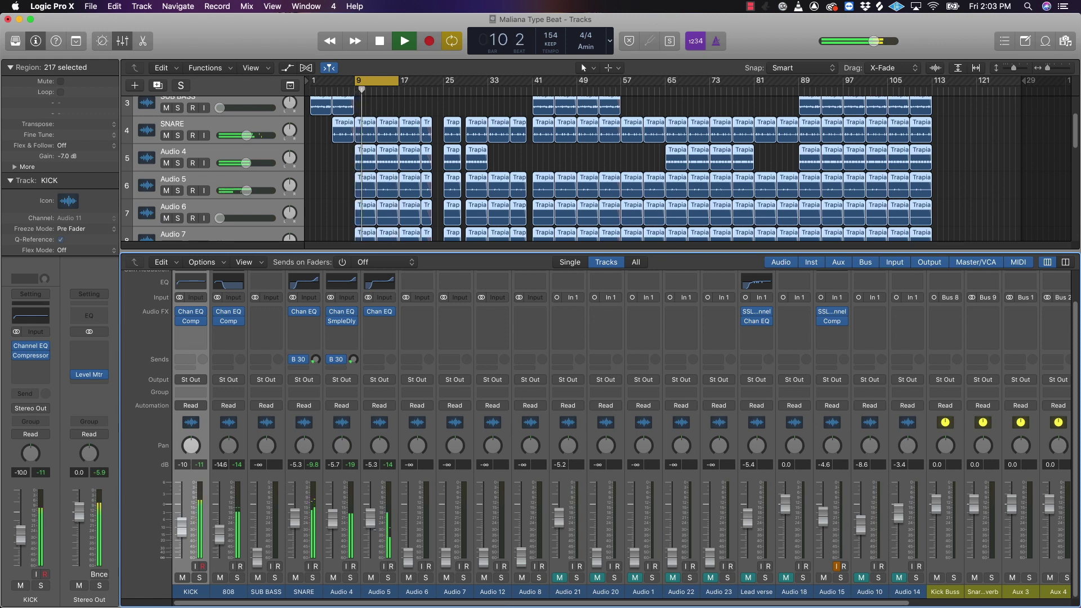
key("space")
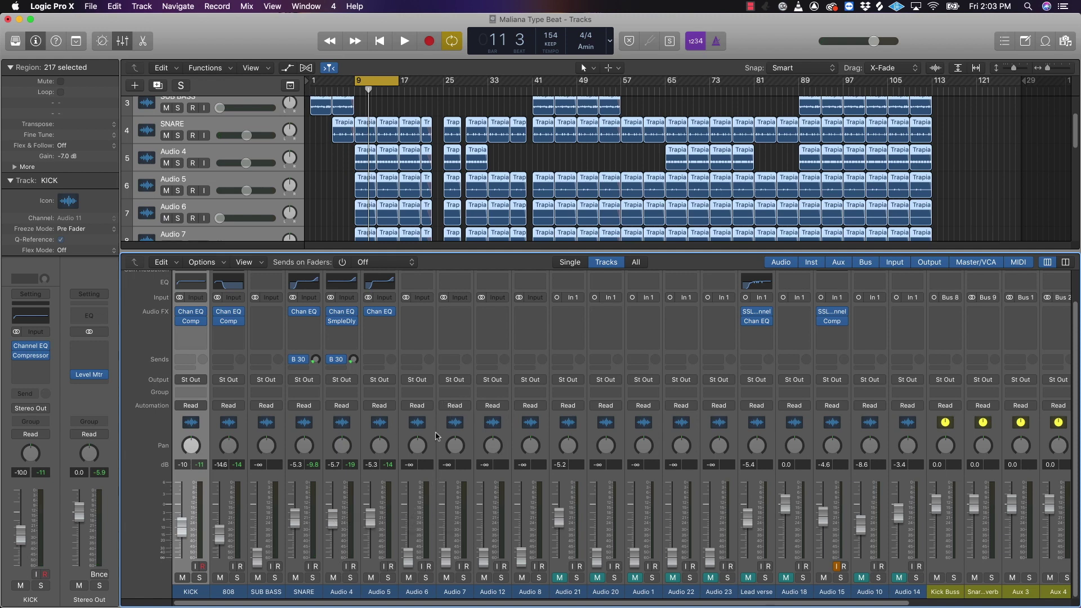
Raise the Audio 6 fader to -4.6 dB during playback, then insert a Channel EQ on that channel and stop playback.
key("space")
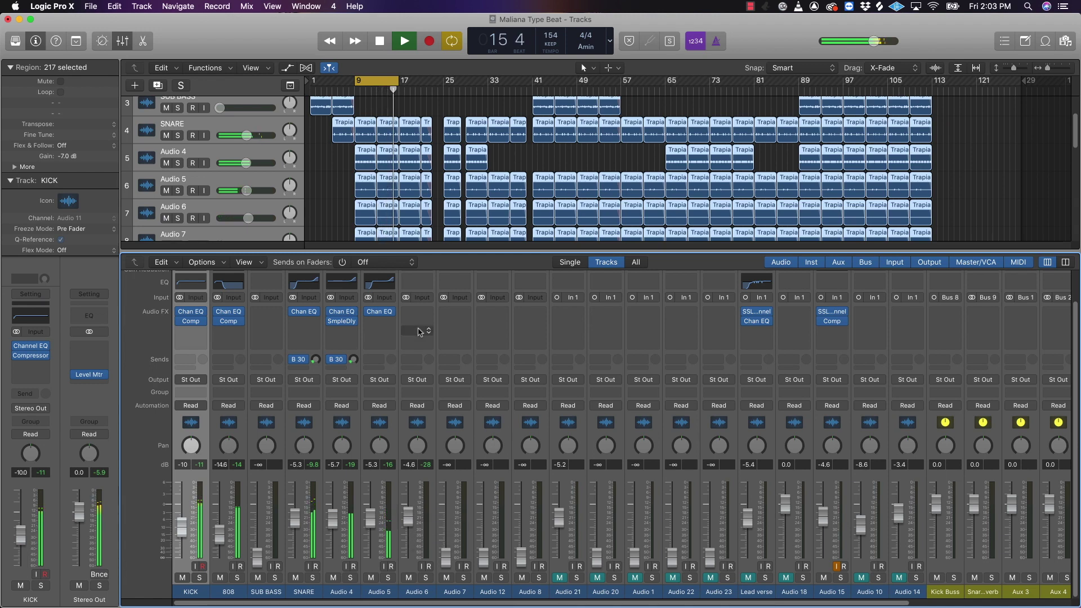
left_click(423, 286)
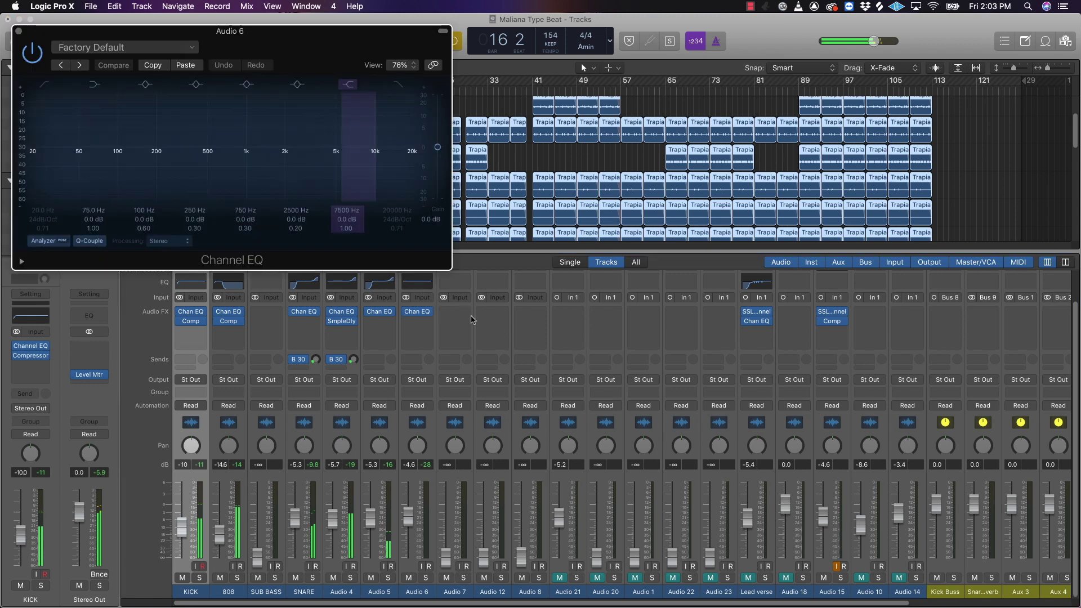
left_click_drag(319, 59, 576, 245)
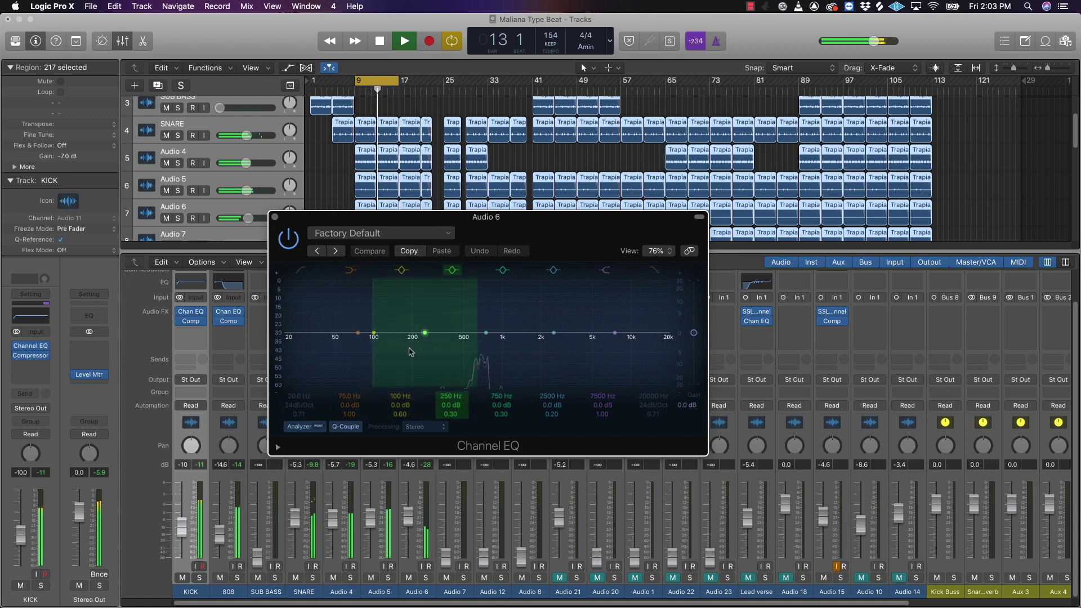
key("space")
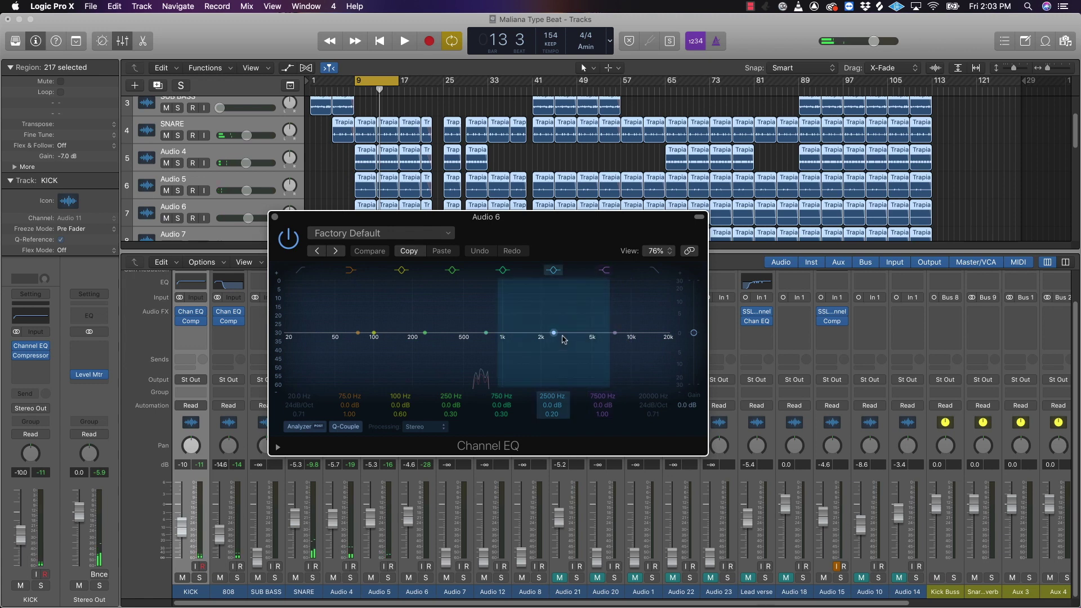
Boost Audio 6 by 4.0 dB at 2350 Hz with a Q of 0.57 during playback, close the EQ and stop playback.
left_click_drag(553, 334, 555, 320)
key("space")
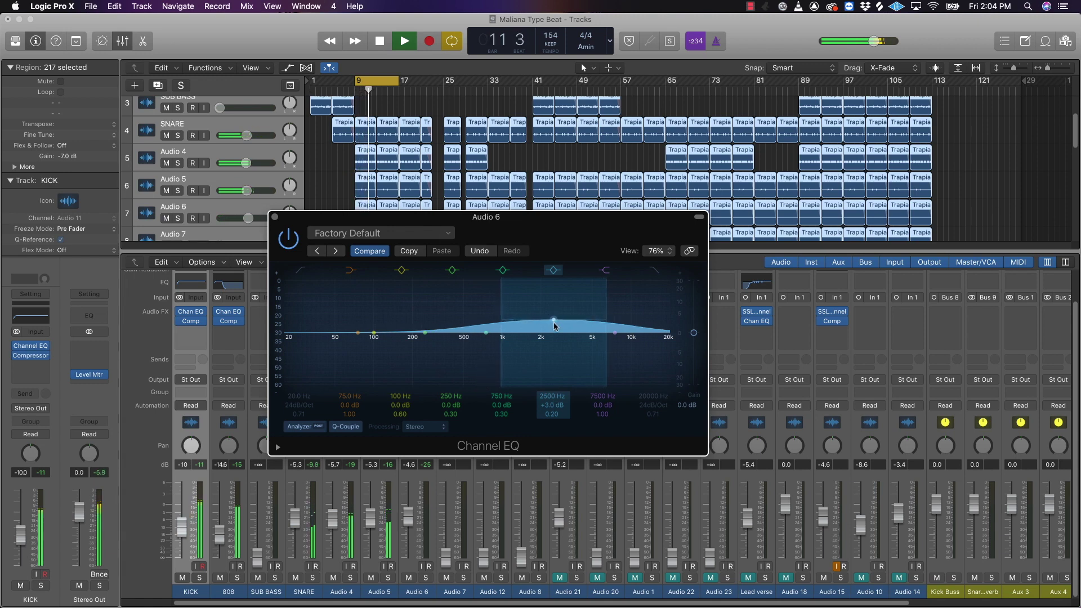
left_click_drag(551, 415, 550, 396)
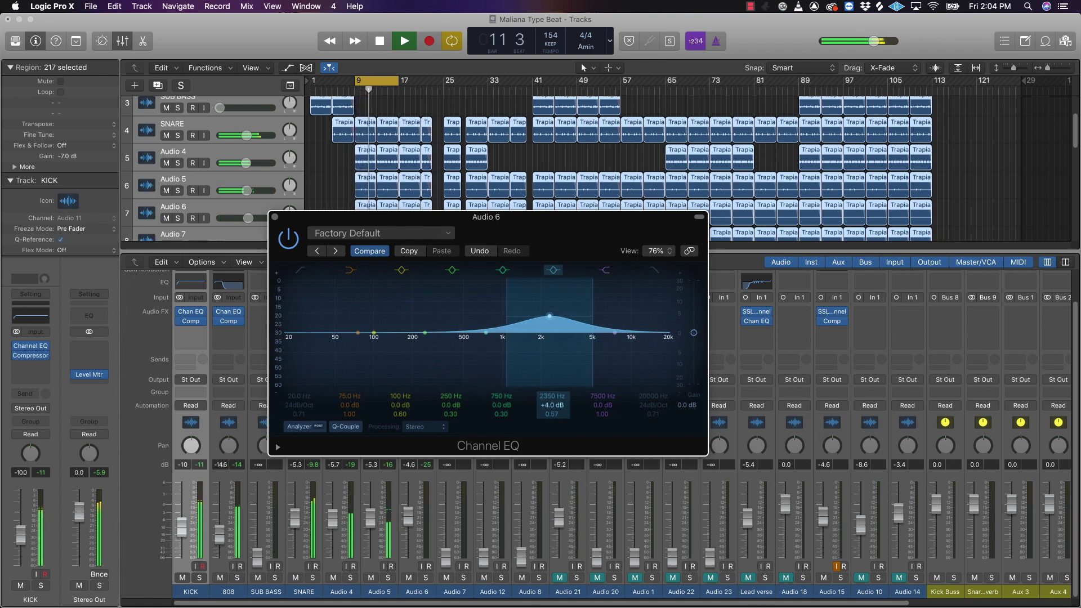
left_click(275, 216)
key("space")
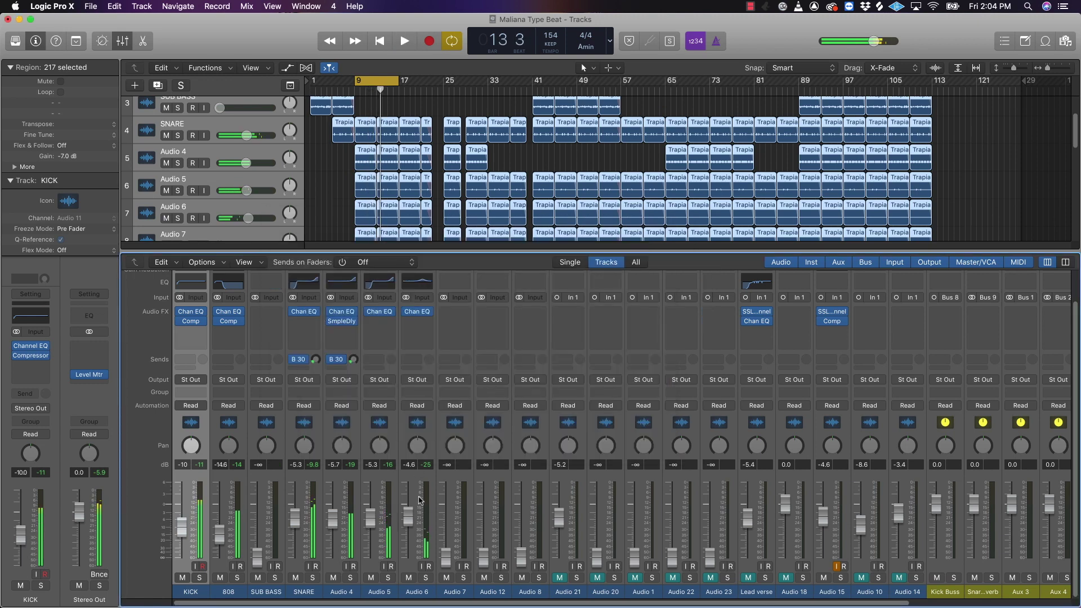
Switch the Audio 6 pan control to Binaural Pan and lower the channel's fader to -10.4 dB during playback.
right_click(417, 448)
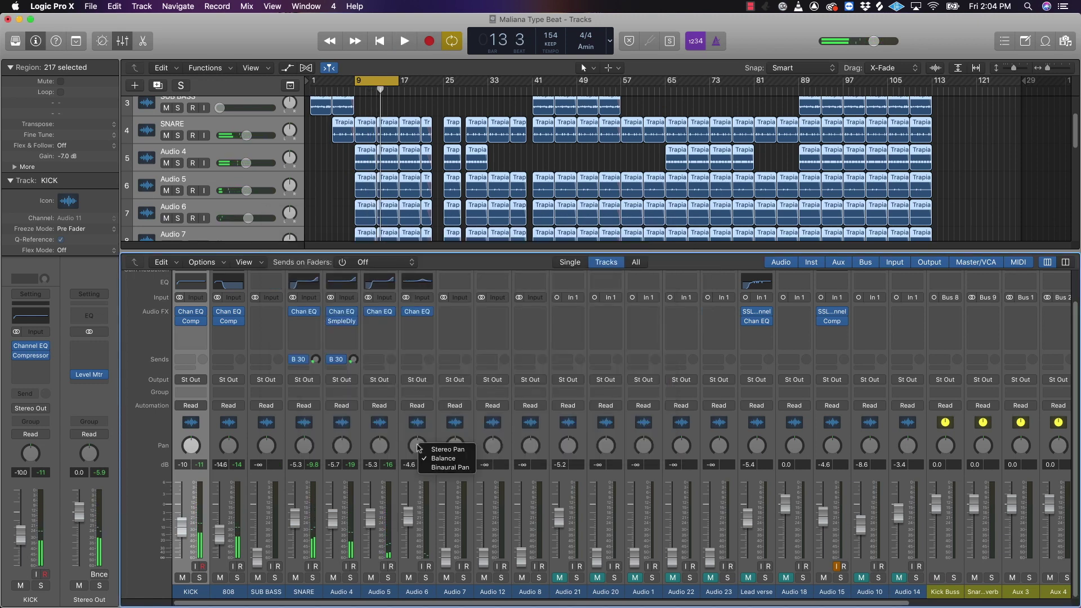
left_click(449, 468)
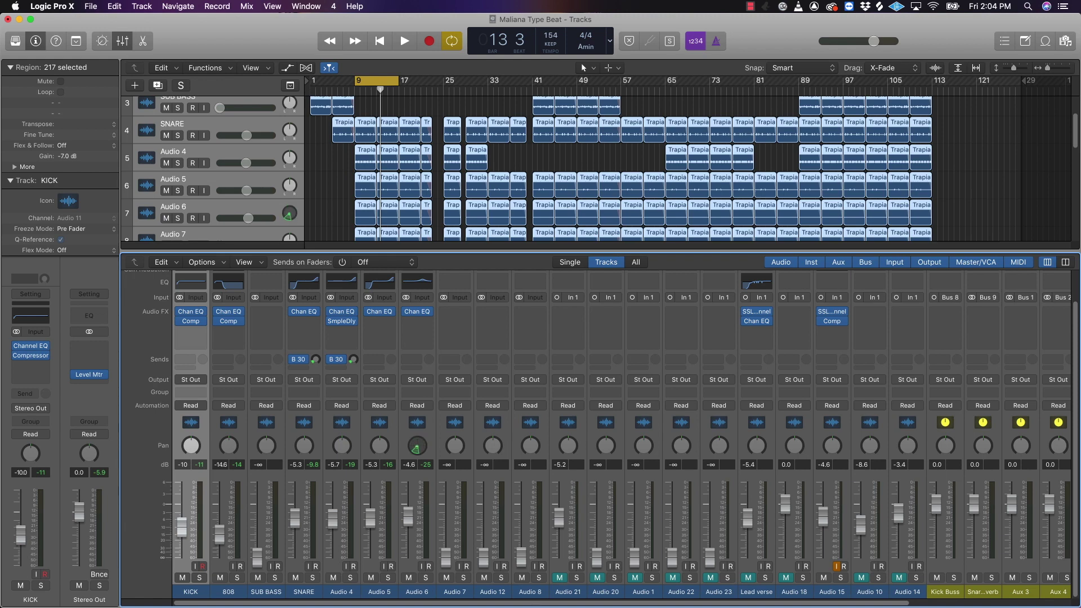
key("space")
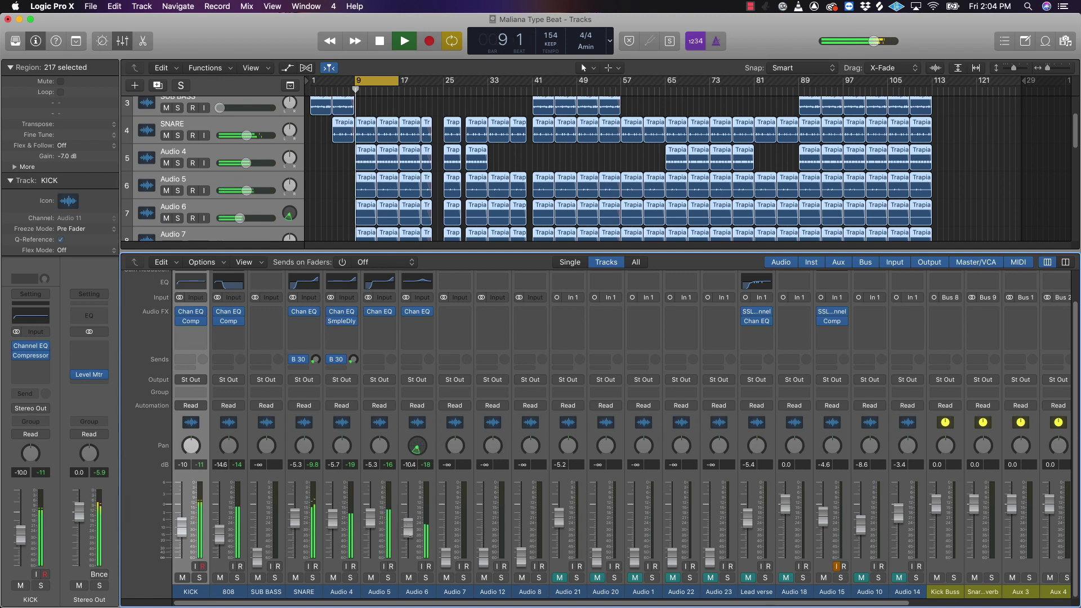
key("space")
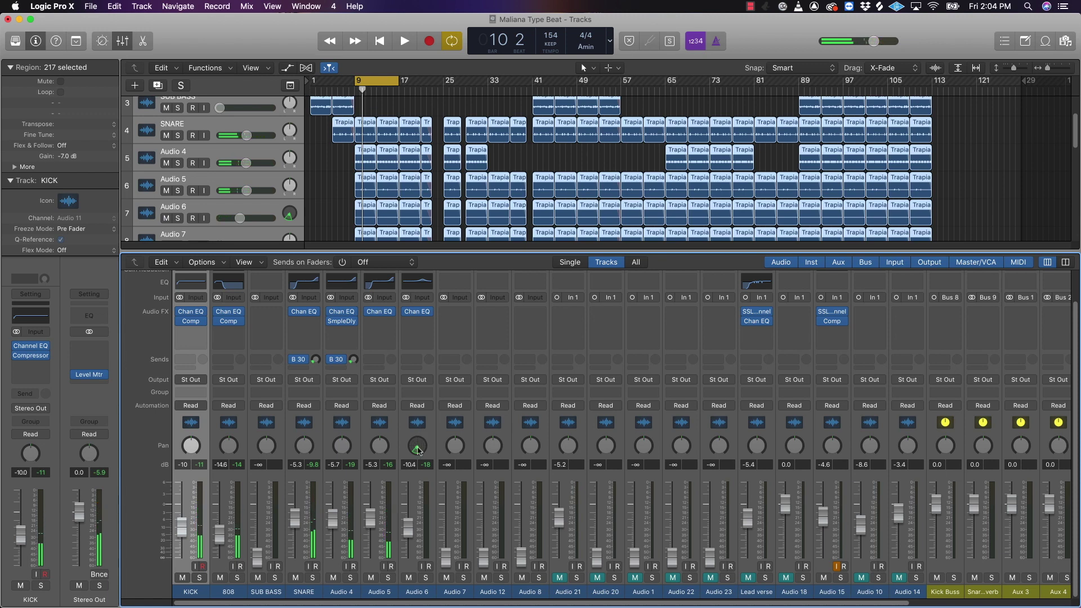
left_click(428, 322)
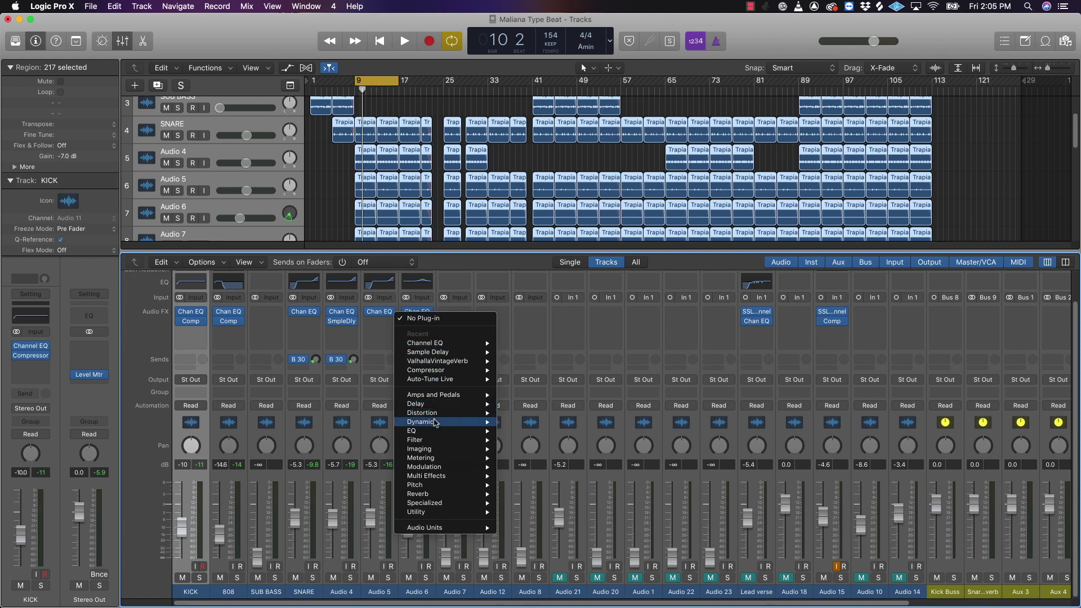
mouse_move(450, 528)
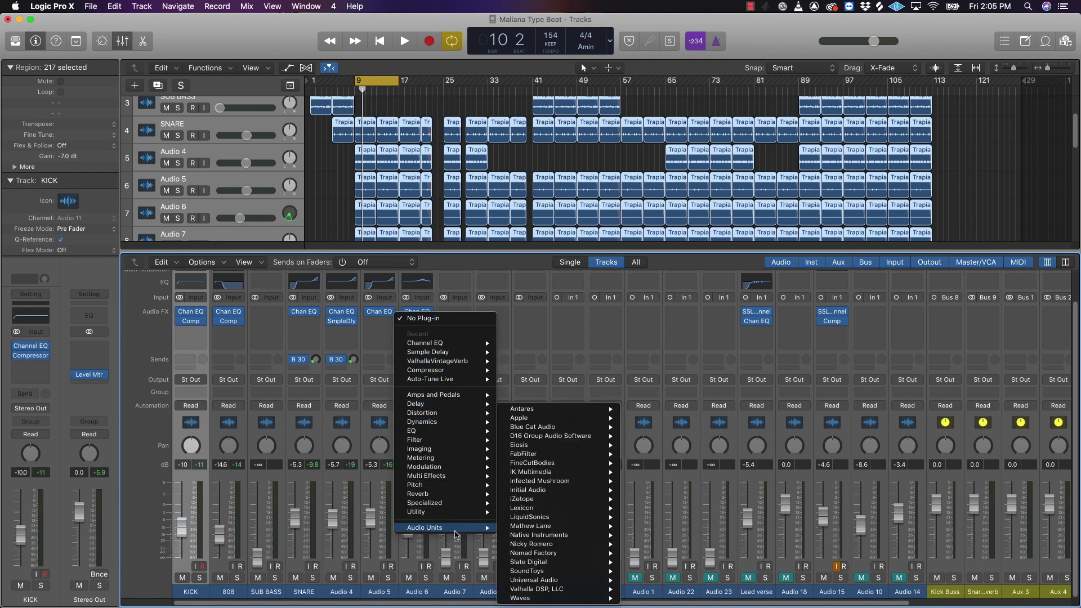
left_click(380, 341)
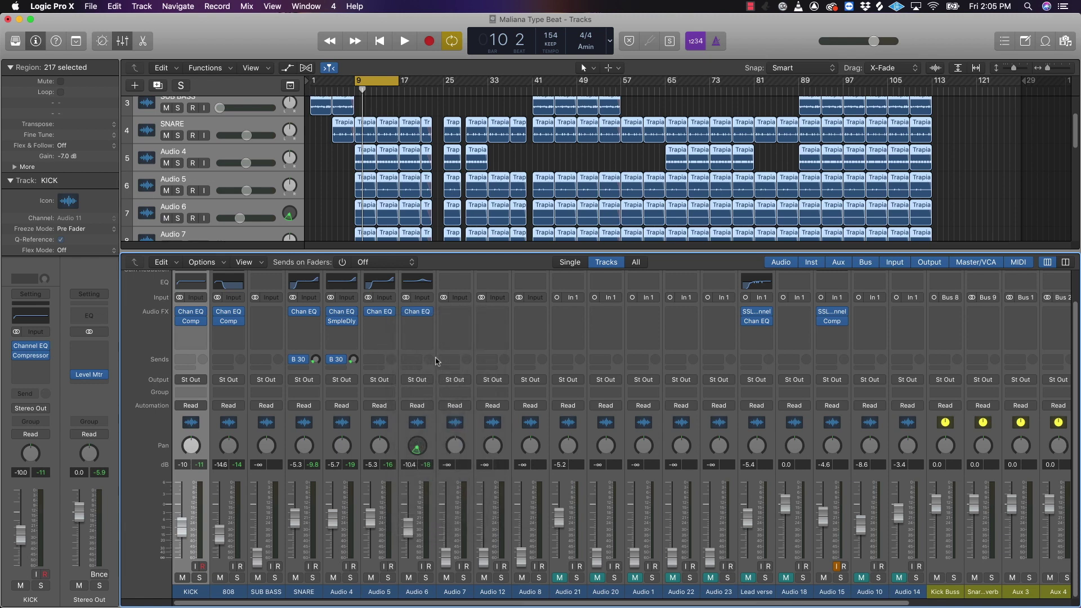
left_click(418, 364)
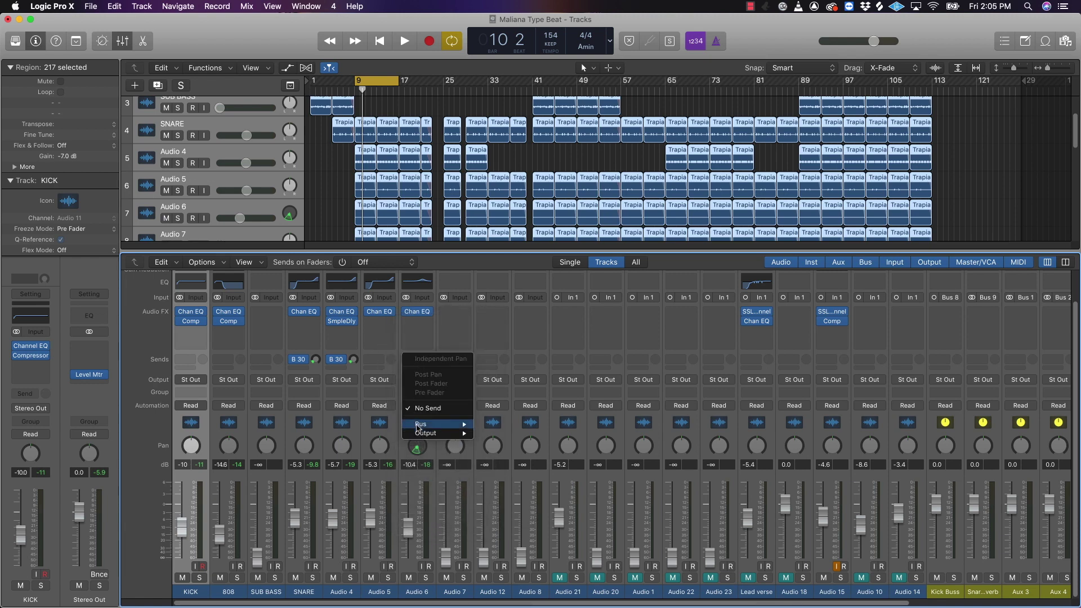
mouse_move(417, 427)
left_click(426, 351)
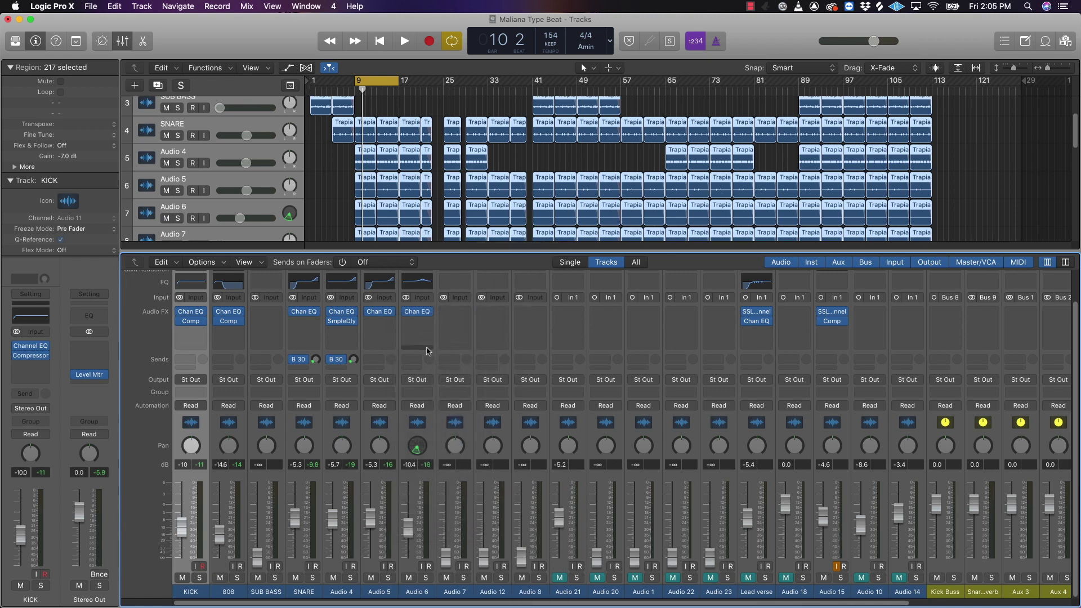
Insert a Tape Delay on the Audio 6 channel below its Channel EQ and move the plug-in window over the mixer.
left_click(429, 323)
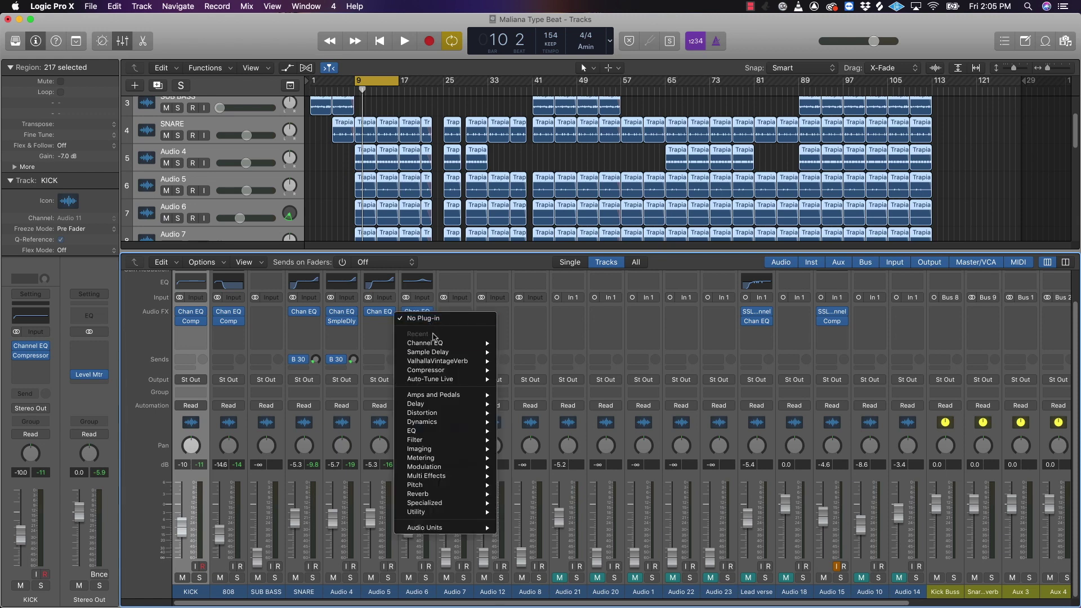
mouse_move(439, 404)
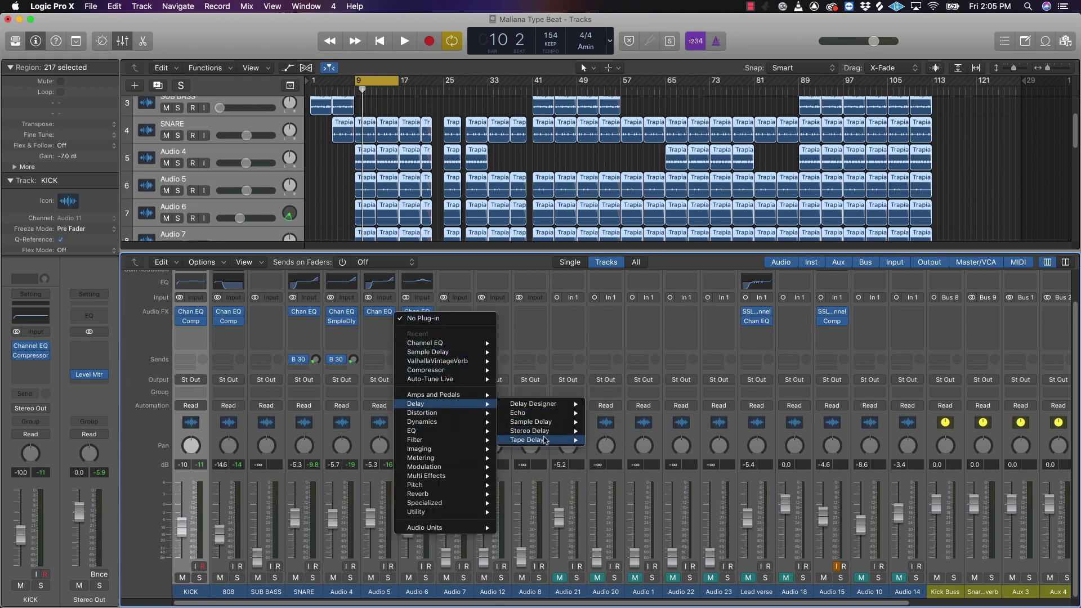
mouse_move(543, 440)
left_click(609, 440)
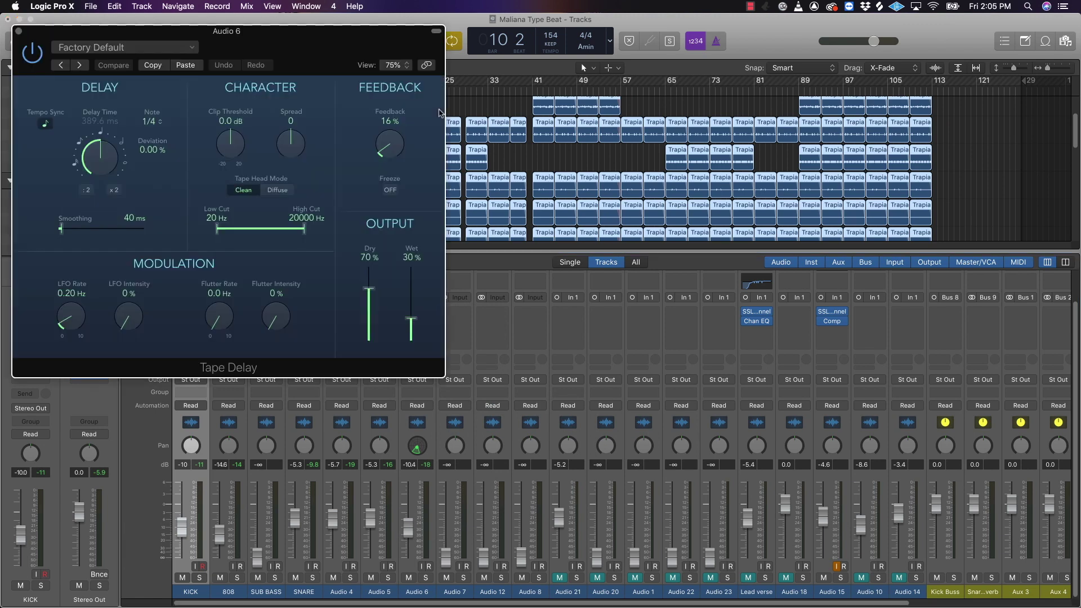
left_click_drag(375, 58, 610, 209)
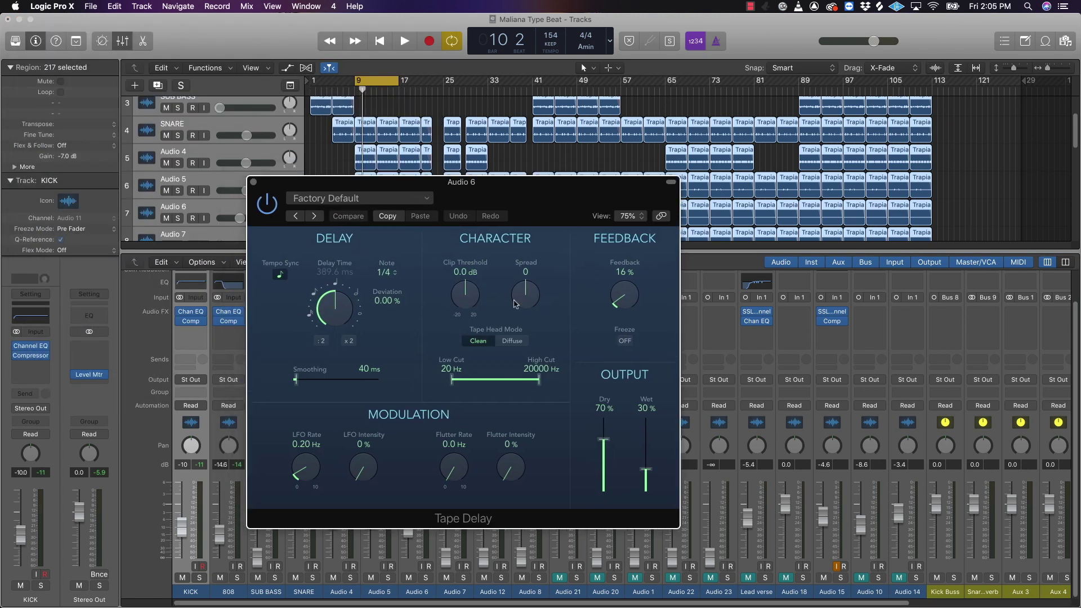
Set the Audio 6 Tape Delay's note value to 1/2 and its spread to 100 during playback.
key("space")
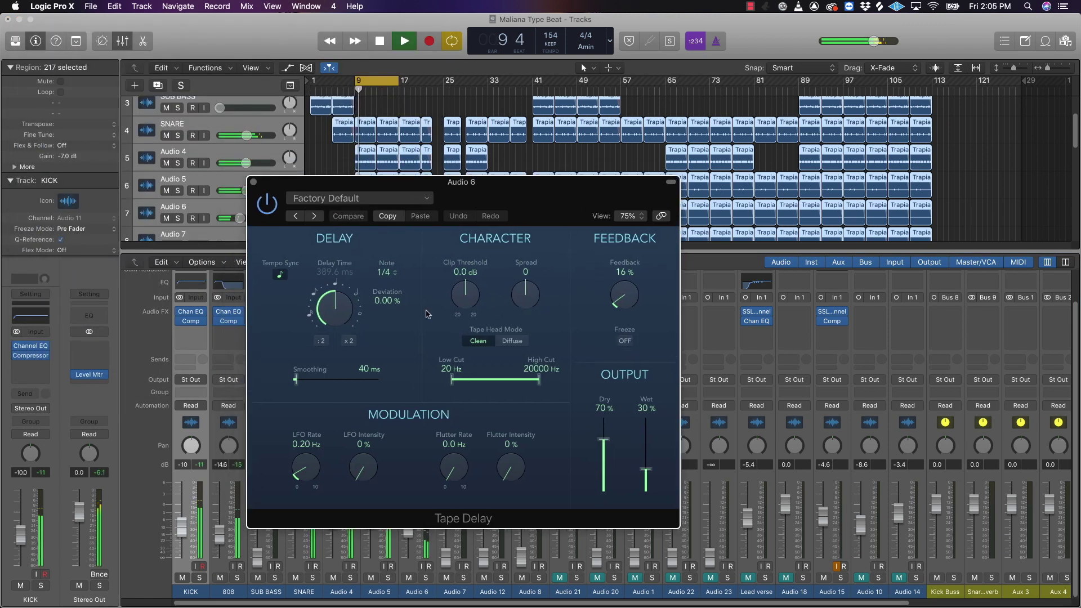
left_click(387, 272)
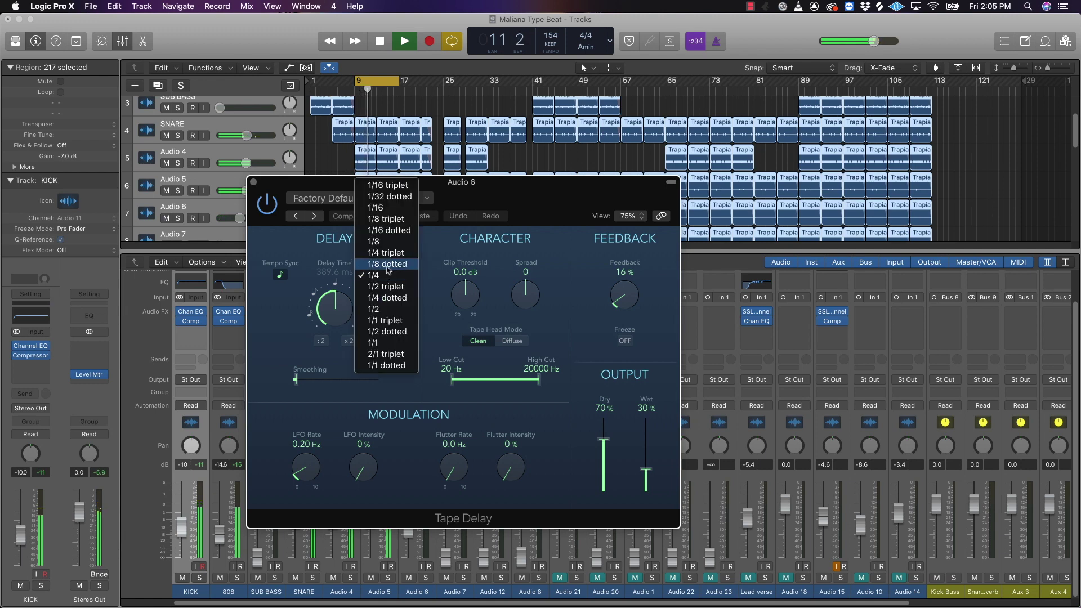
left_click(384, 310)
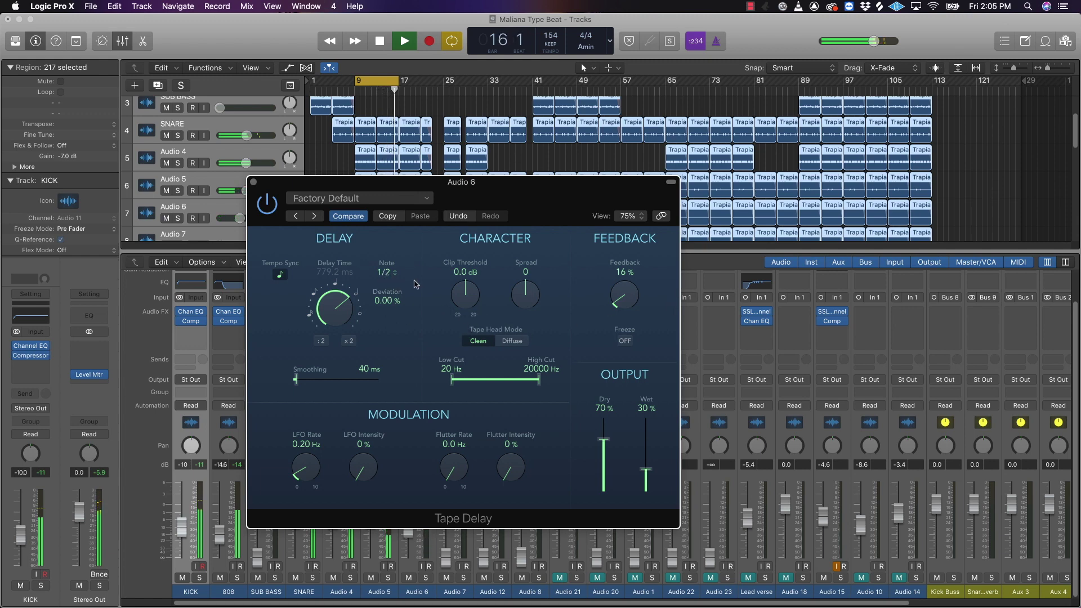
left_click_drag(532, 298, 561, 202)
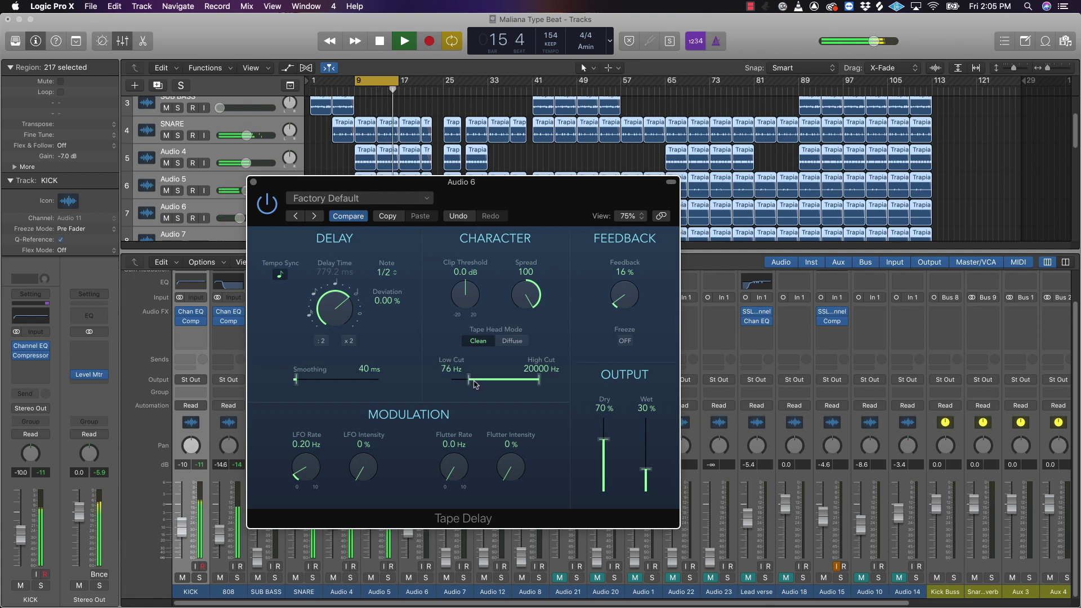
Set the delay's low cut to 110 Hz, high cut to 7500 Hz and feedback to 36%, then stop playback and close the plug-in.
left_click_drag(477, 385, 521, 393)
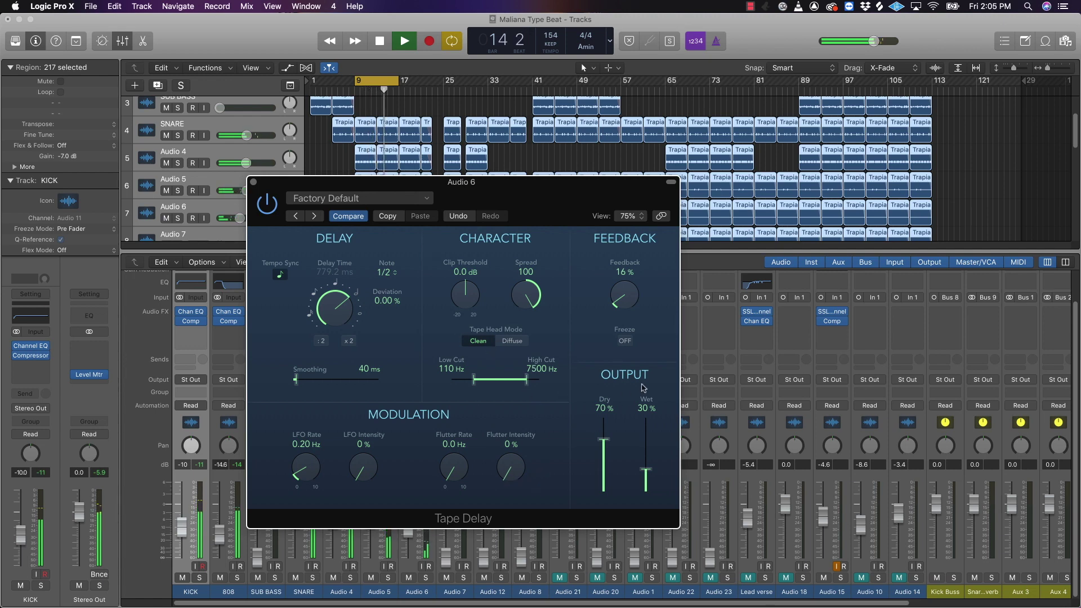
left_click_drag(627, 304, 629, 280)
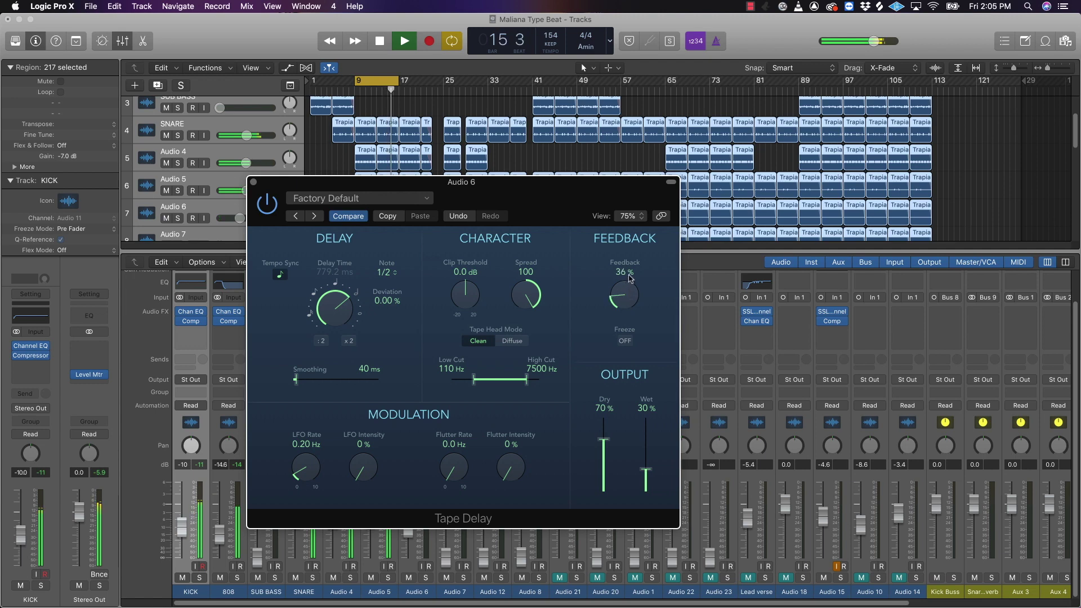
key("space")
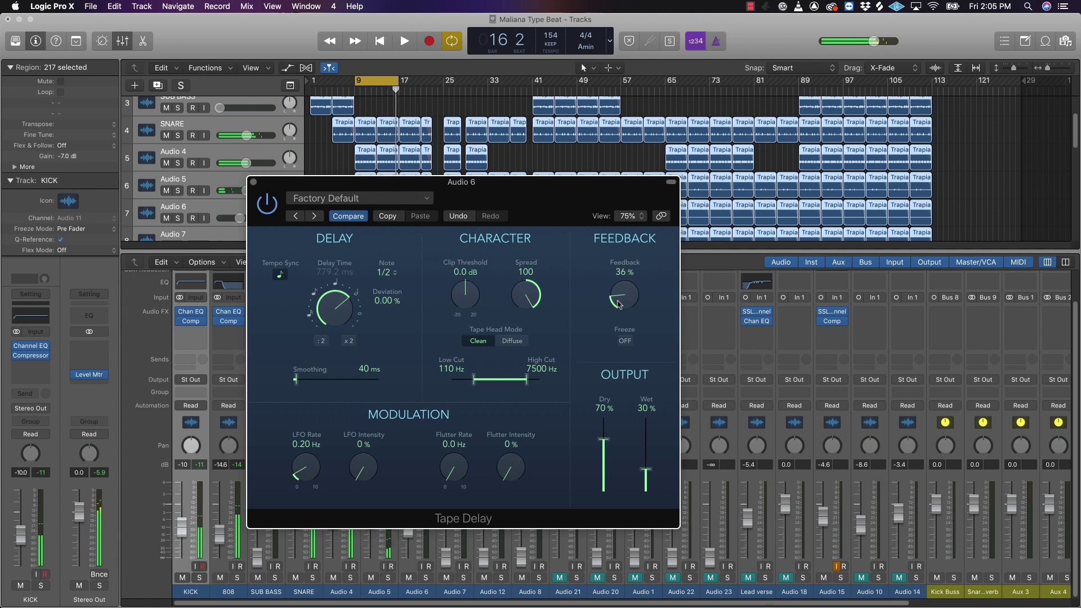
left_click(253, 183)
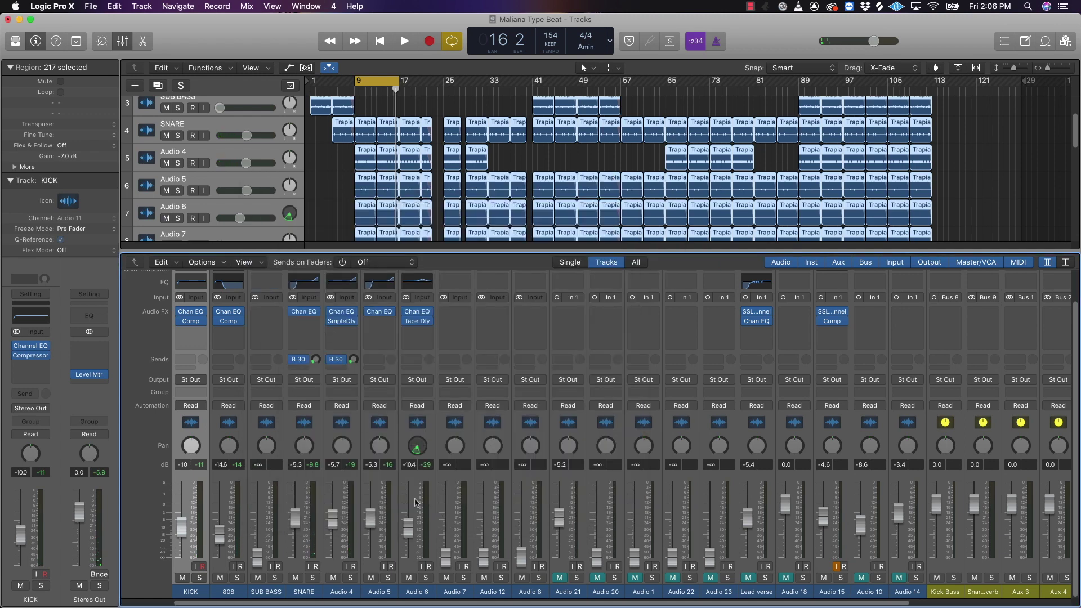
Lower the Audio 6 fader to -11.4 dB and raise the Audio 7 fader to -8.8 dB during playback, then stop playback.
key("space")
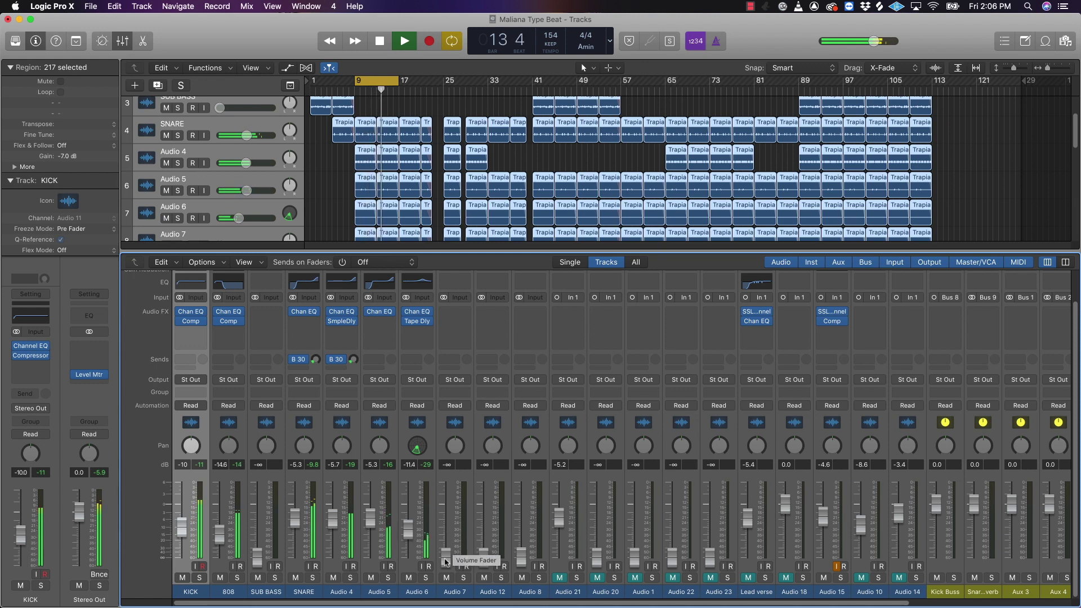
key("space")
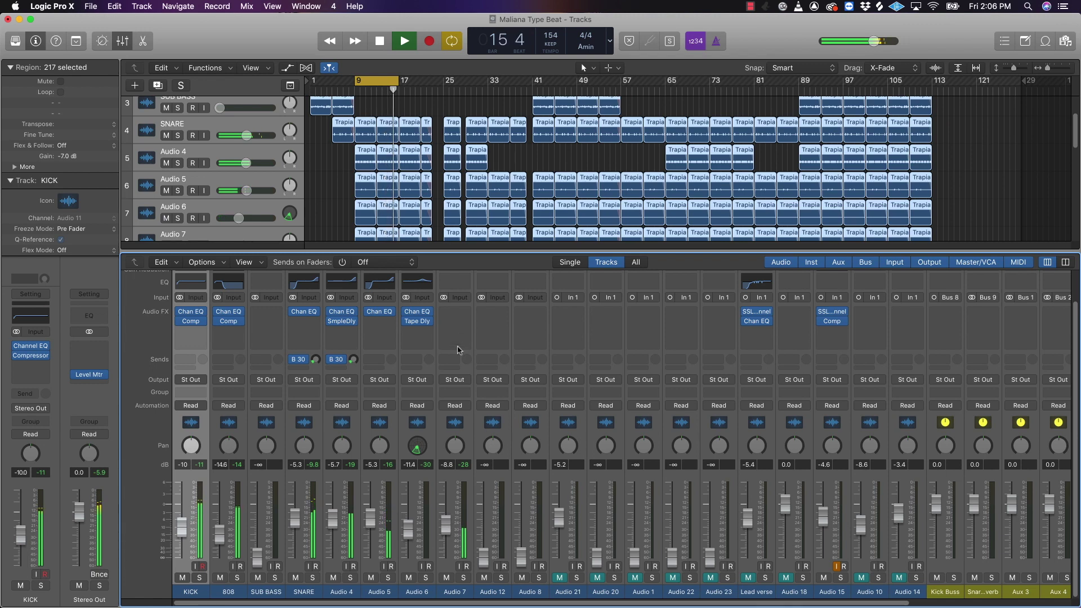
scroll(458, 349, "up", 3)
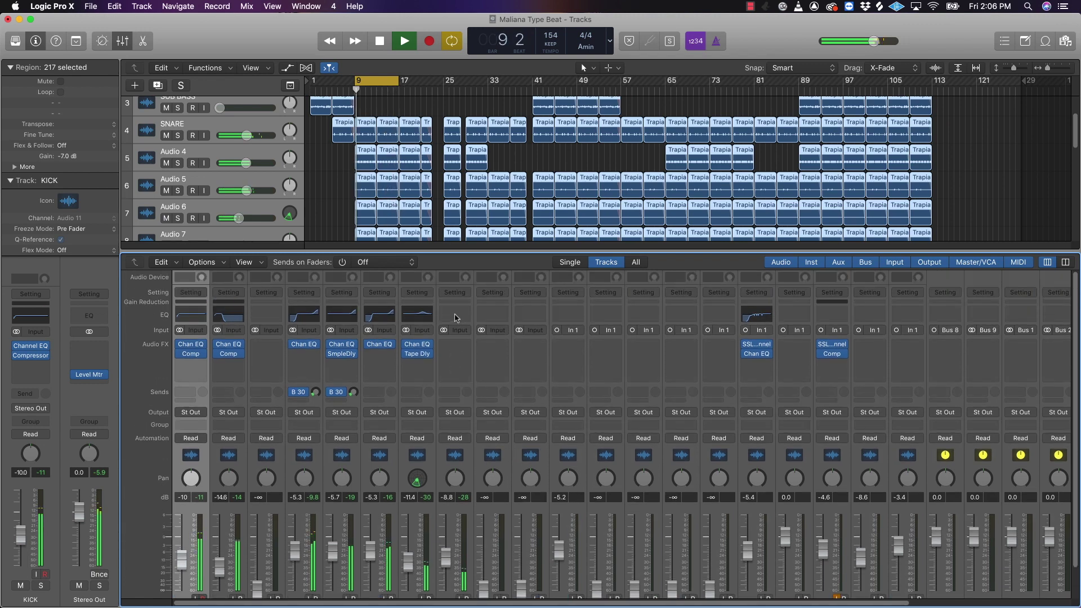
key("space")
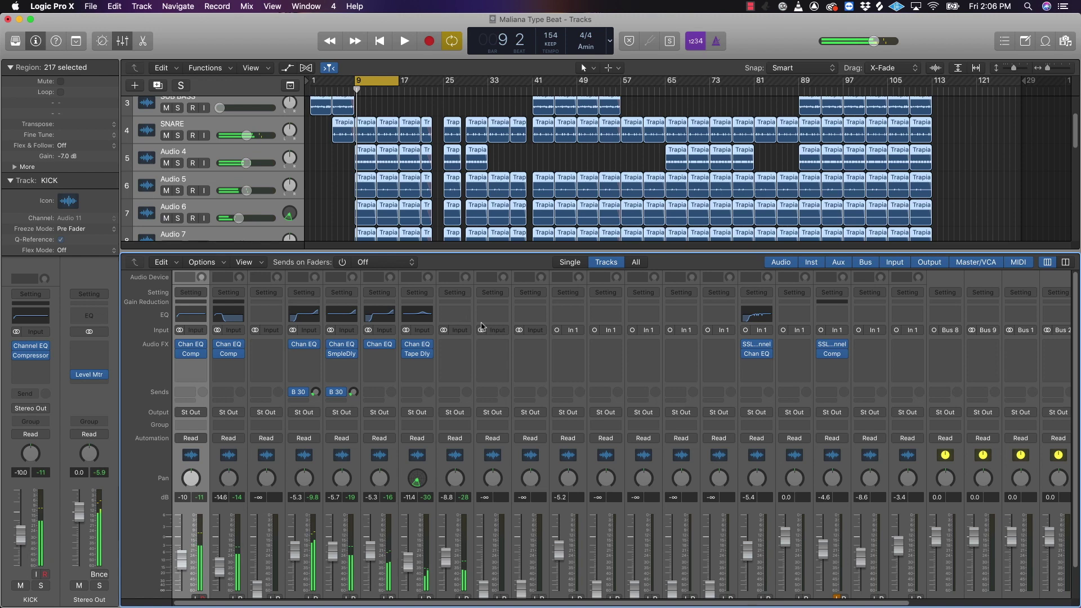
Insert a Channel EQ on Audio 7 with an 11.0 dB high-shelf boost at 6800 Hz, and lower the channel's fader to -9.2 dB.
left_click(455, 314)
left_click_drag(334, 46, 729, 244)
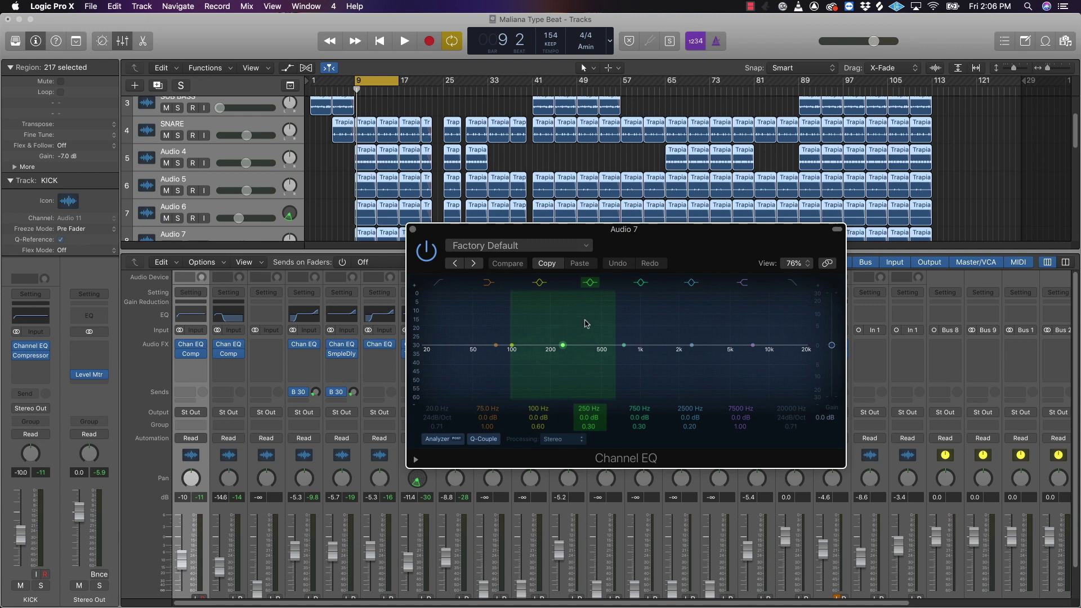
key("space")
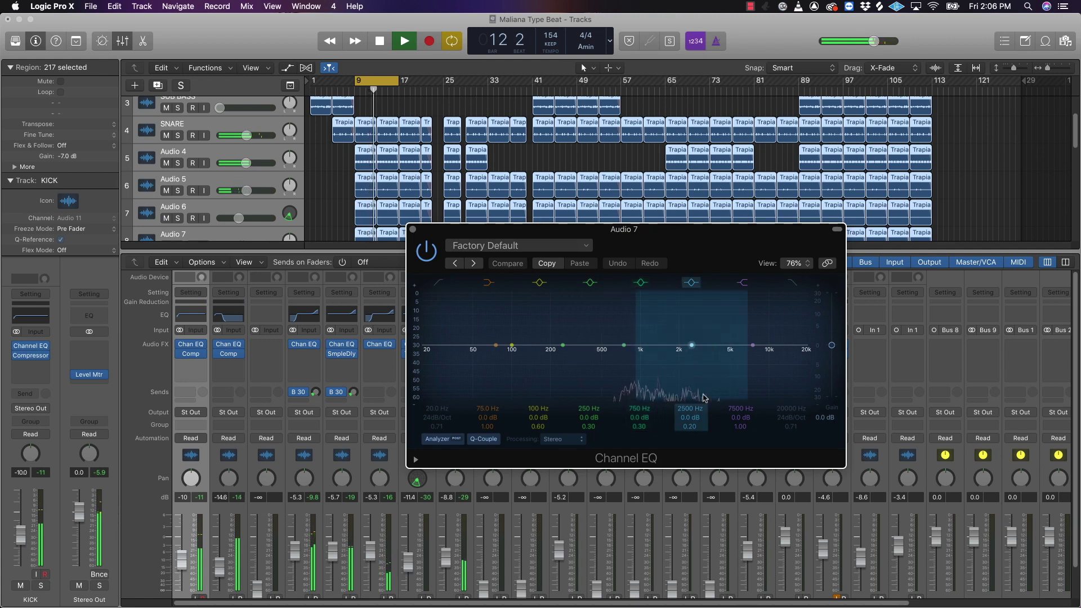
left_click(753, 345)
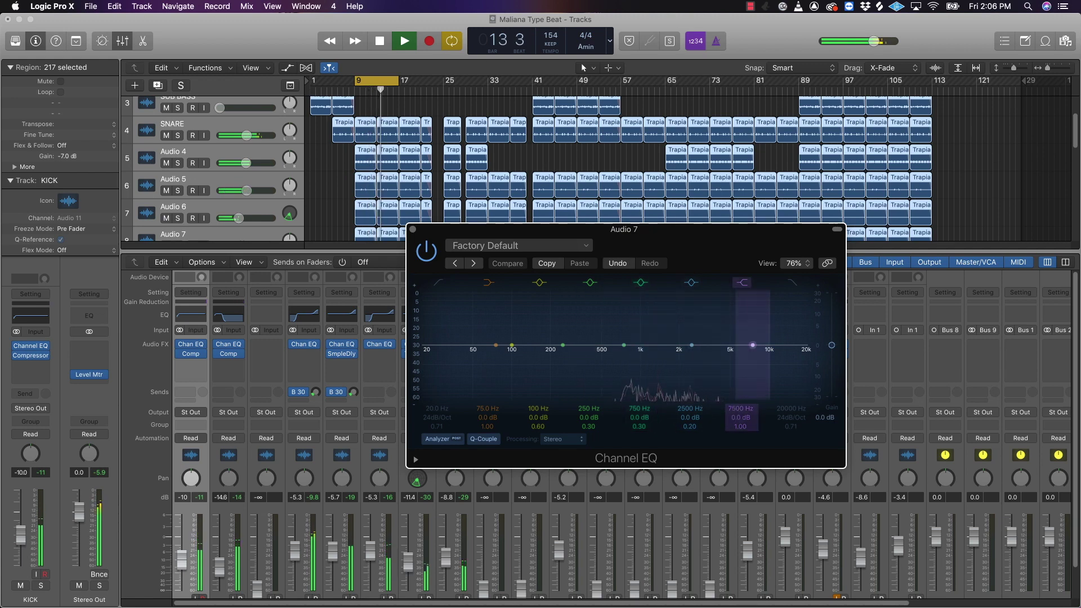
left_click_drag(753, 346, 771, 345)
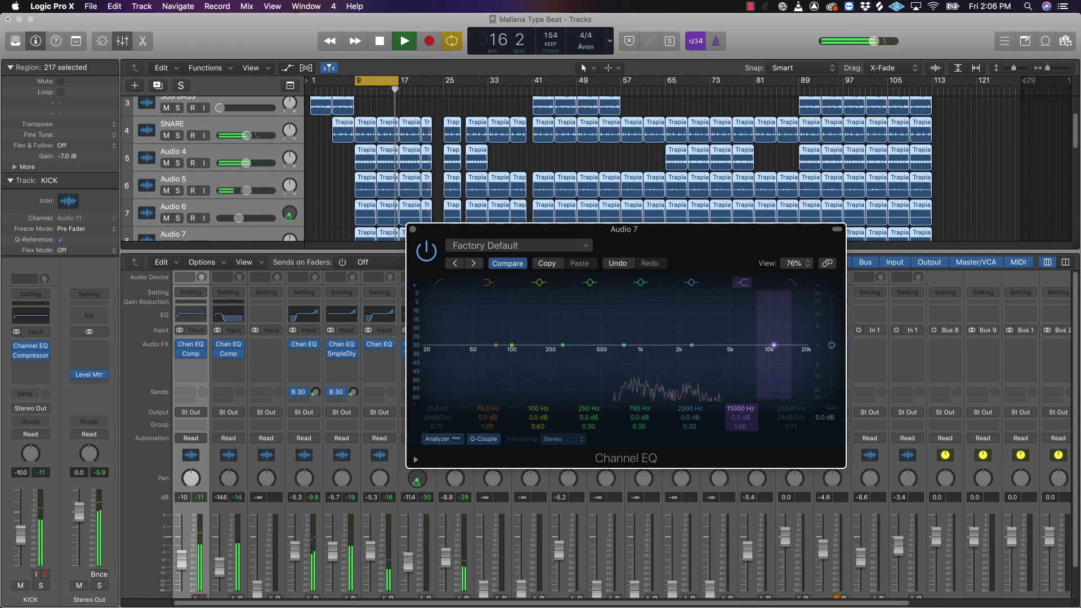
mouse_move(736, 418)
left_mouse_down()
mouse_move(736, 401)
mouse_move(741, 419)
left_mouse_up()
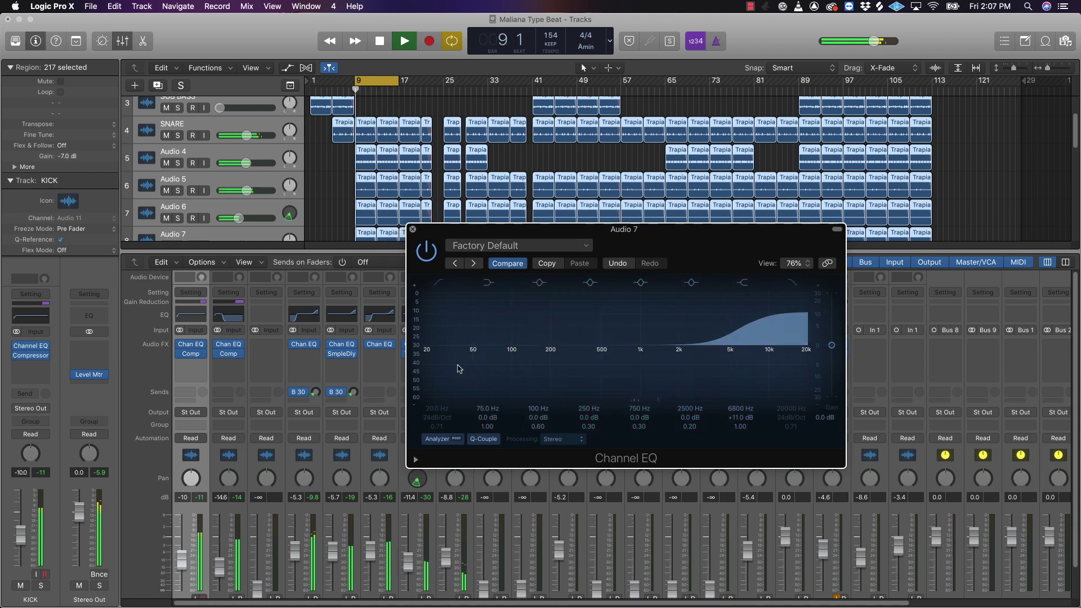
left_click(413, 231)
key("space")
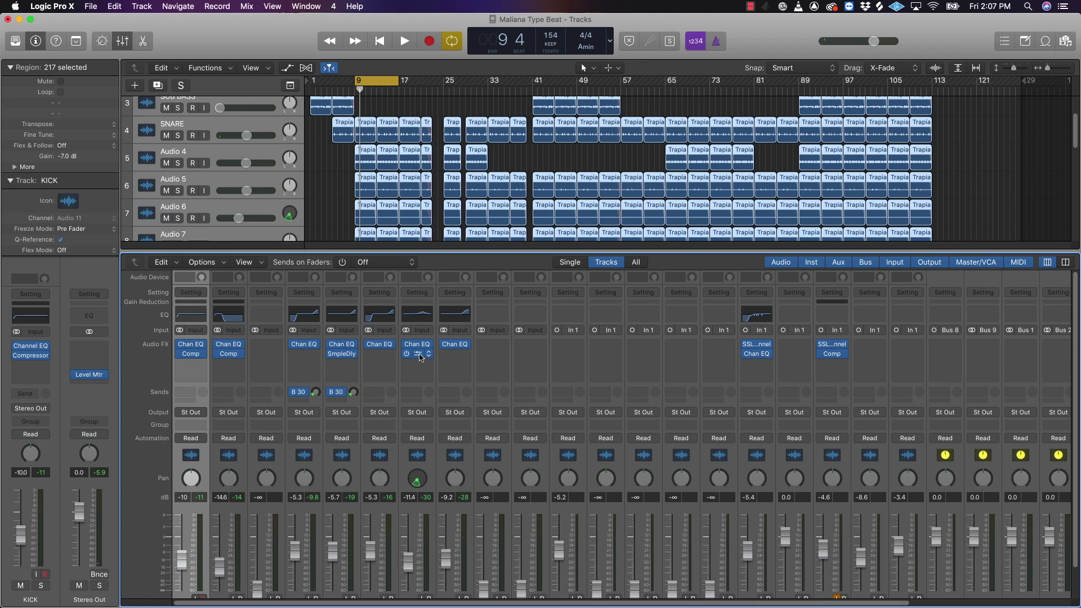
Copy the Audio 6 Tape Delay below the Channel EQ on Audio 7 and set the copy's note value to 1/4 during playback.
left_click_drag(419, 357, 463, 356)
key("space")
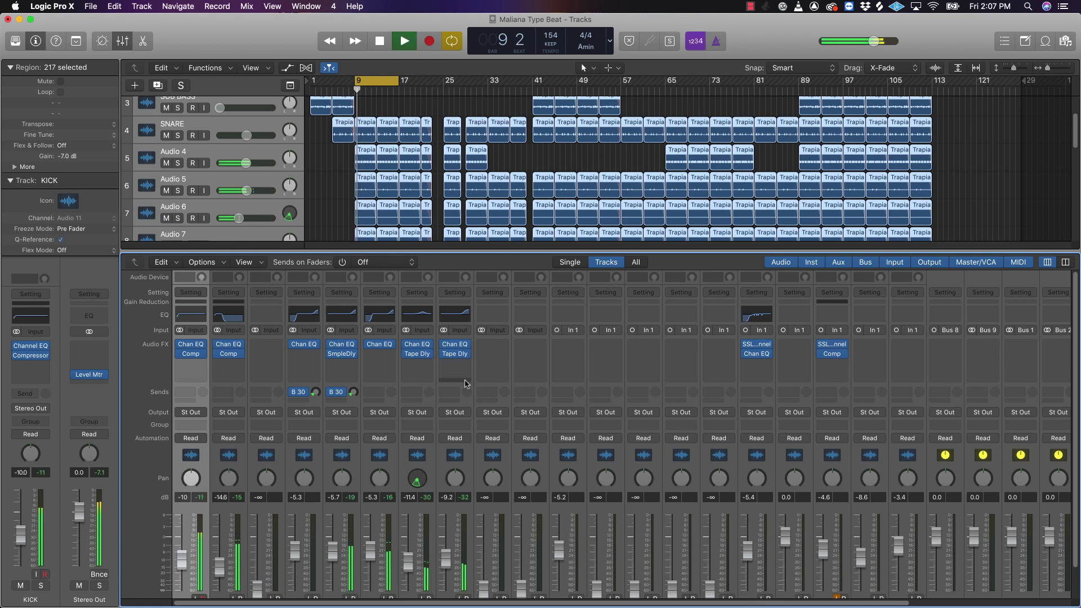
left_click(455, 354)
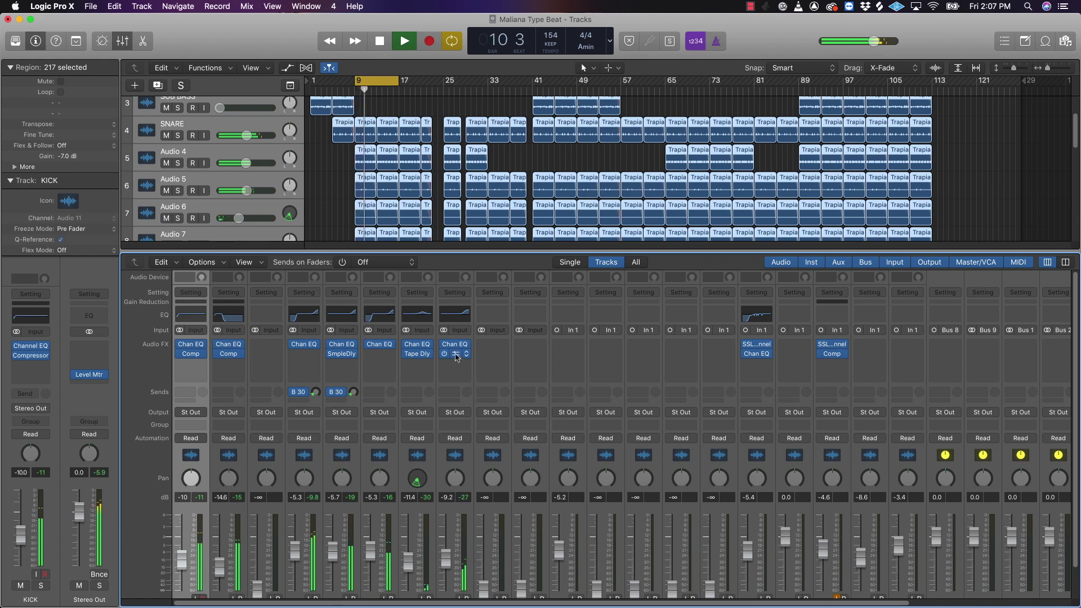
left_click_drag(158, 31, 529, 206)
left_click(528, 294)
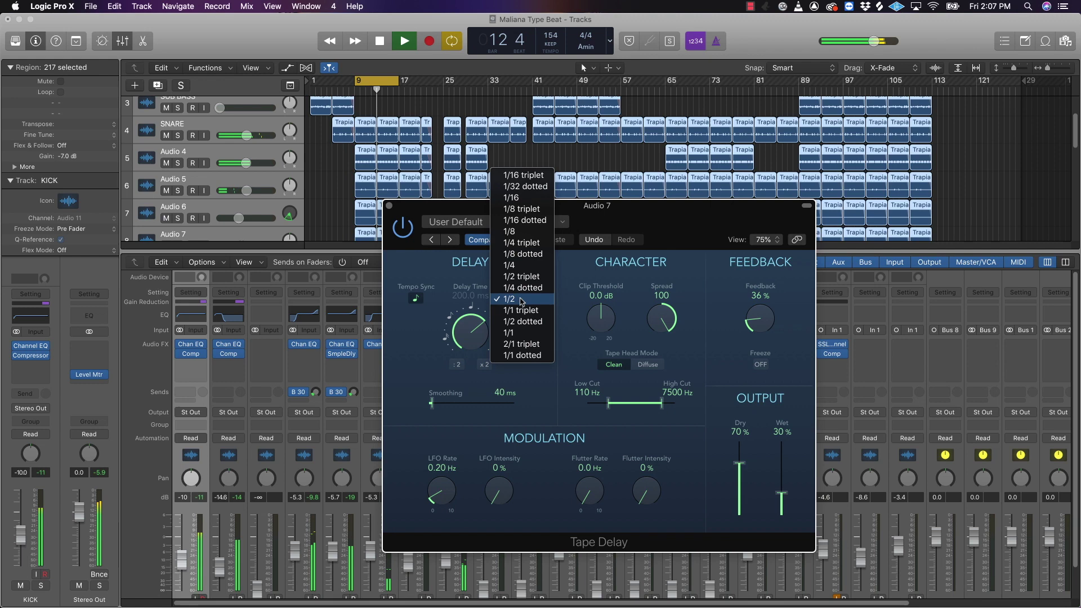
left_click(523, 268)
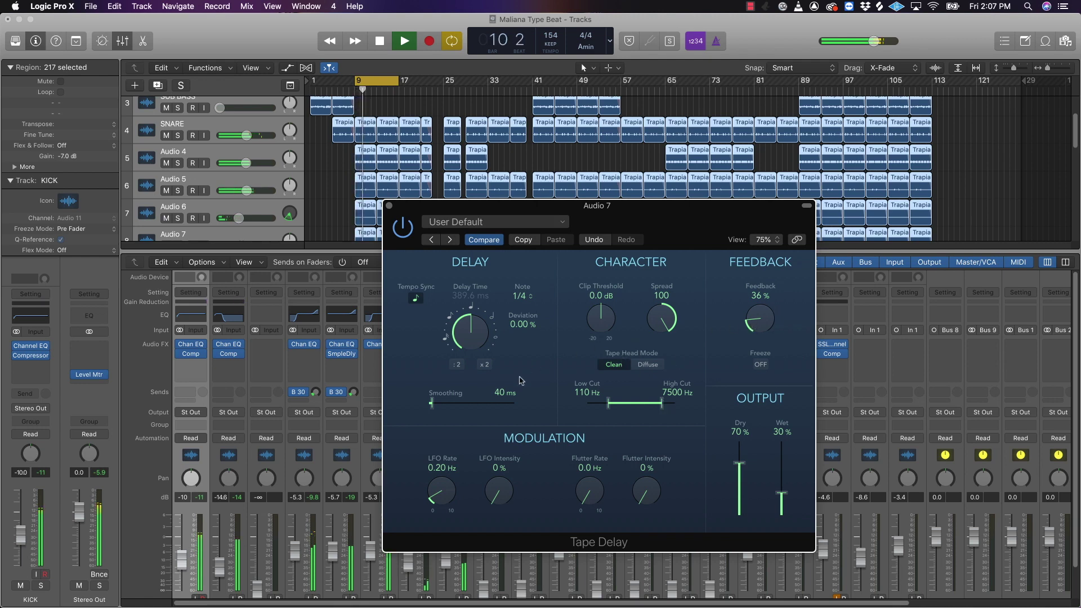
left_click_drag(445, 212, 516, 165)
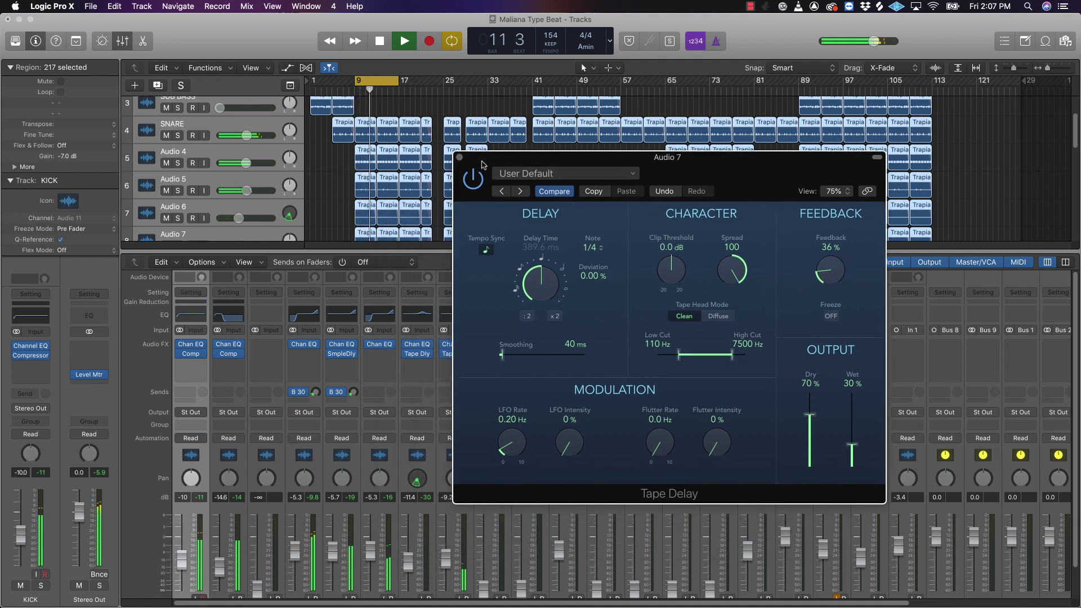
key("space")
left_click(459, 158)
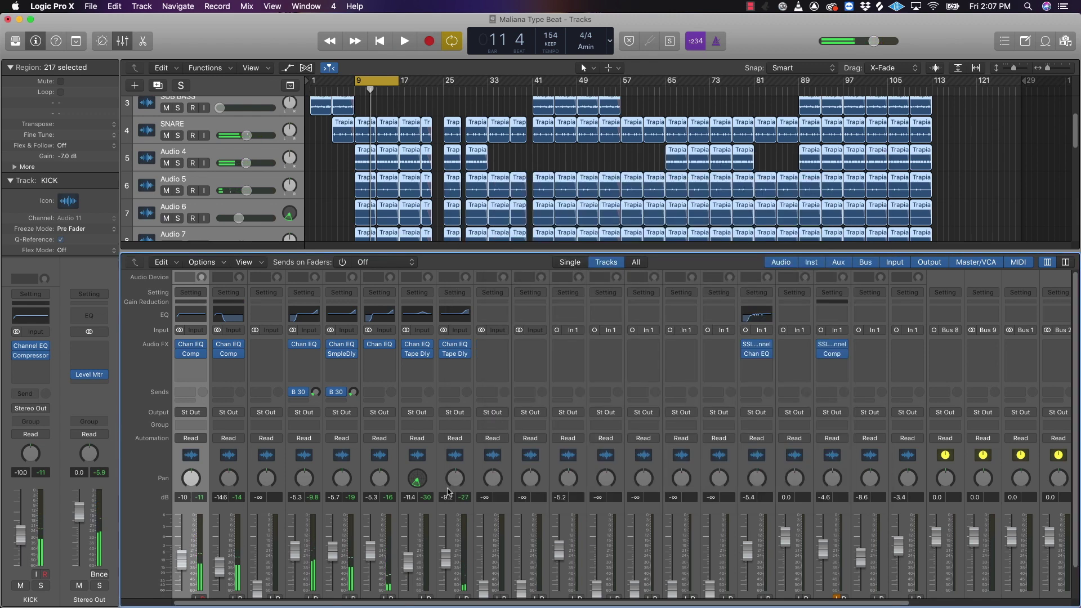
Lower the Audio 7 fader to -12.4 dB and the Audio 5 fader to -5.9 dB during playback, then stop playback.
scroll(447, 518, "down", 2)
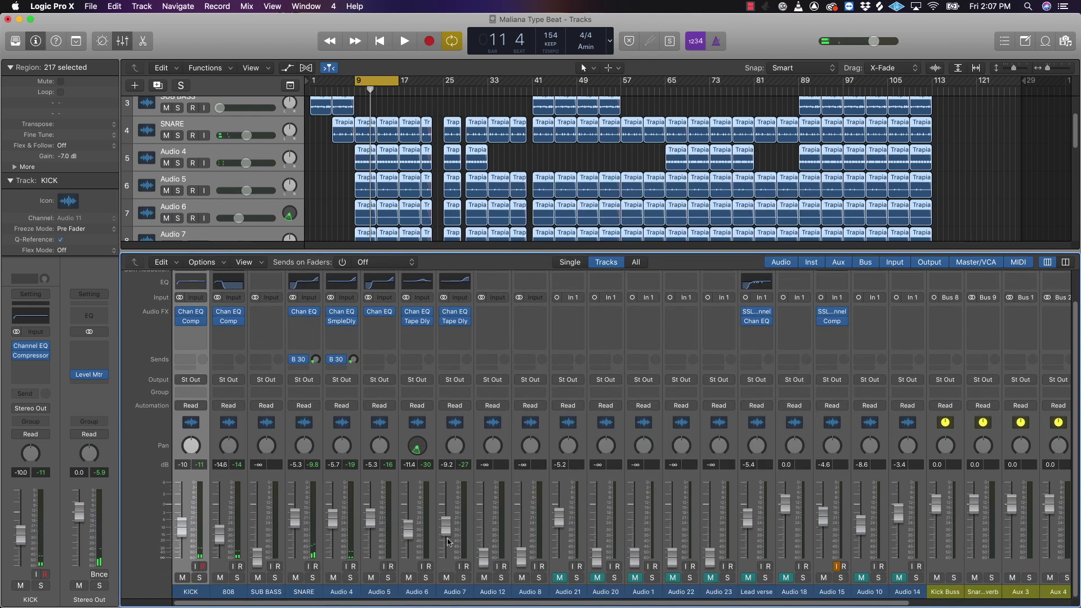
key("space")
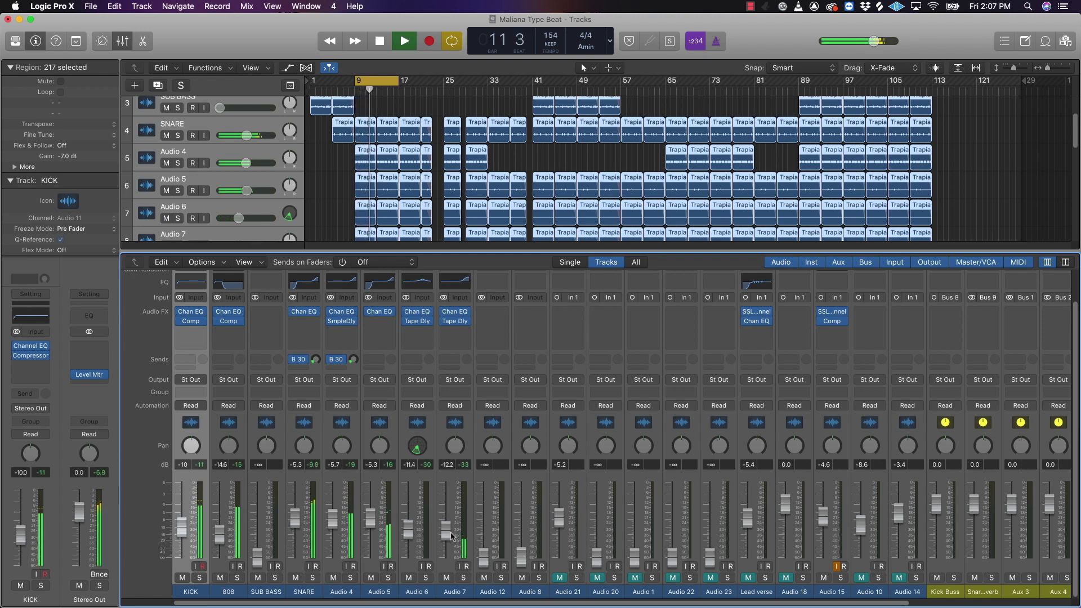
left_click_drag(449, 536, 450, 540)
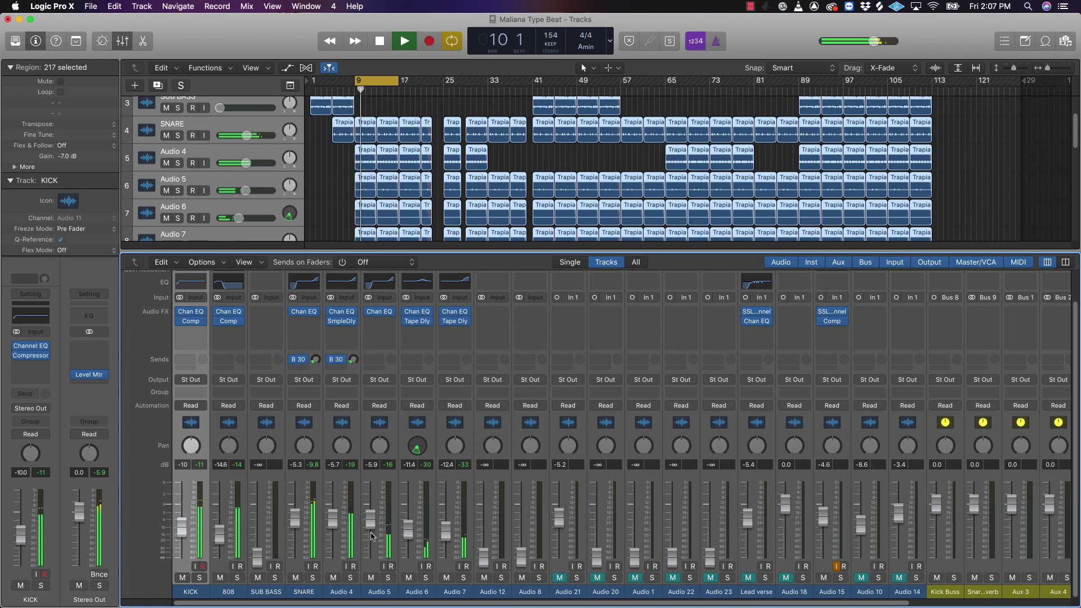
key("space")
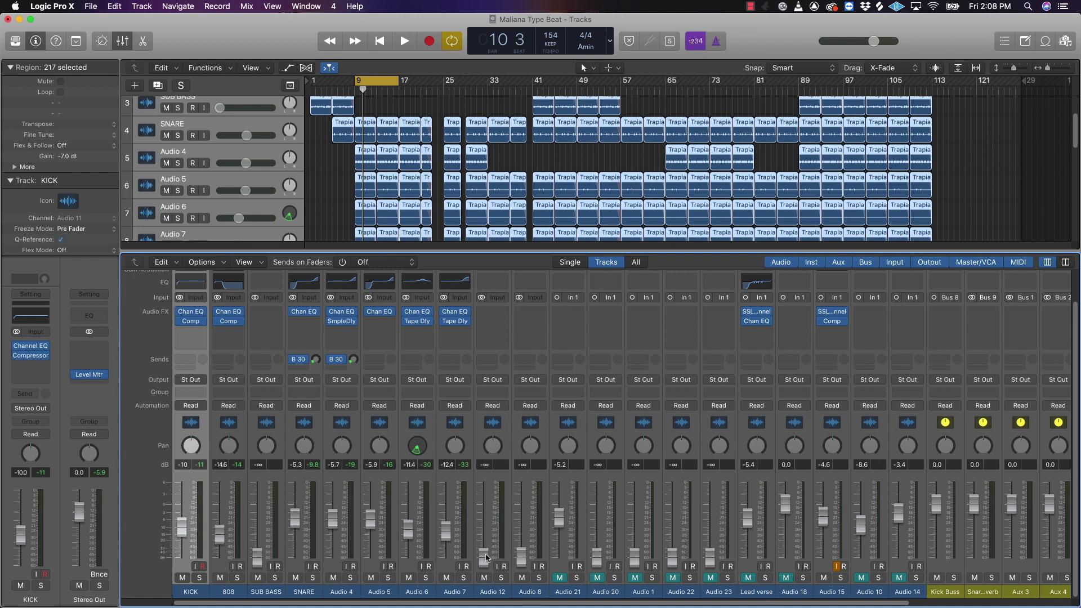
Raise the Audio 12 fader to -5.9 dB, checking its level against the beat during playback.
key("space")
left_click_drag(487, 557, 491, 527)
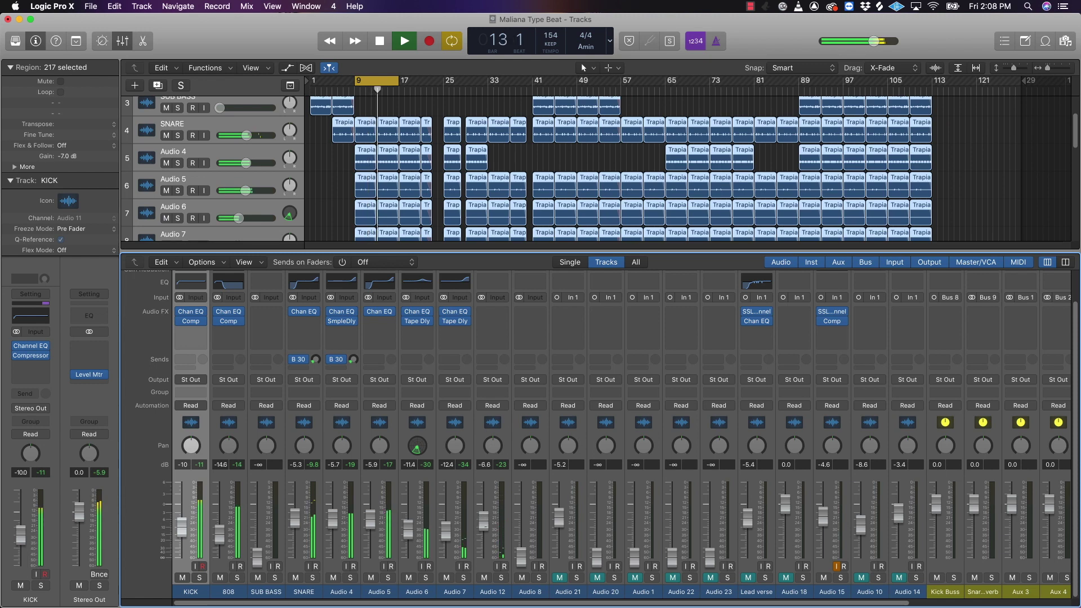
key("space")
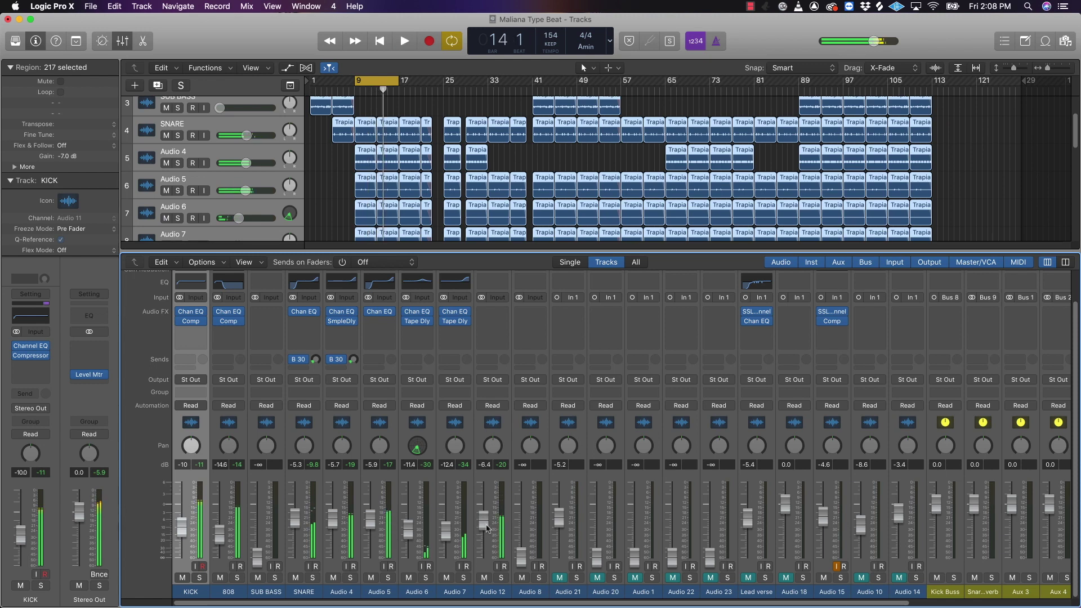
left_click_drag(484, 521, 484, 520)
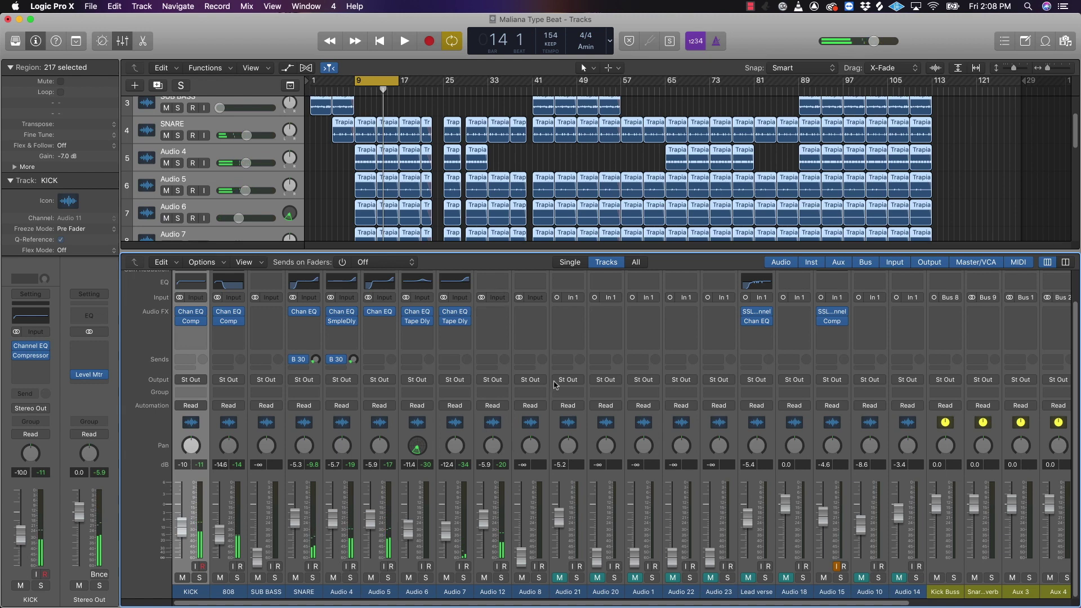
Insert a Channel EQ on Audio 12 with a 9.0 dB high-shelf boost at 11000 Hz, and lower the channel's fader to -9.2 dB.
left_click(493, 281)
left_click_drag(326, 58, 621, 204)
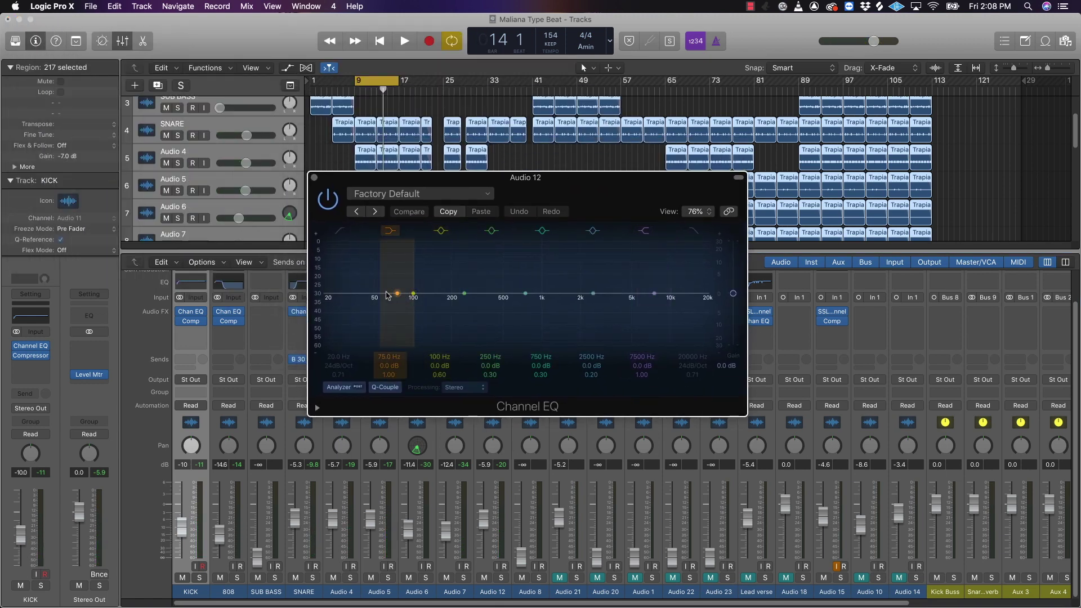
key("space")
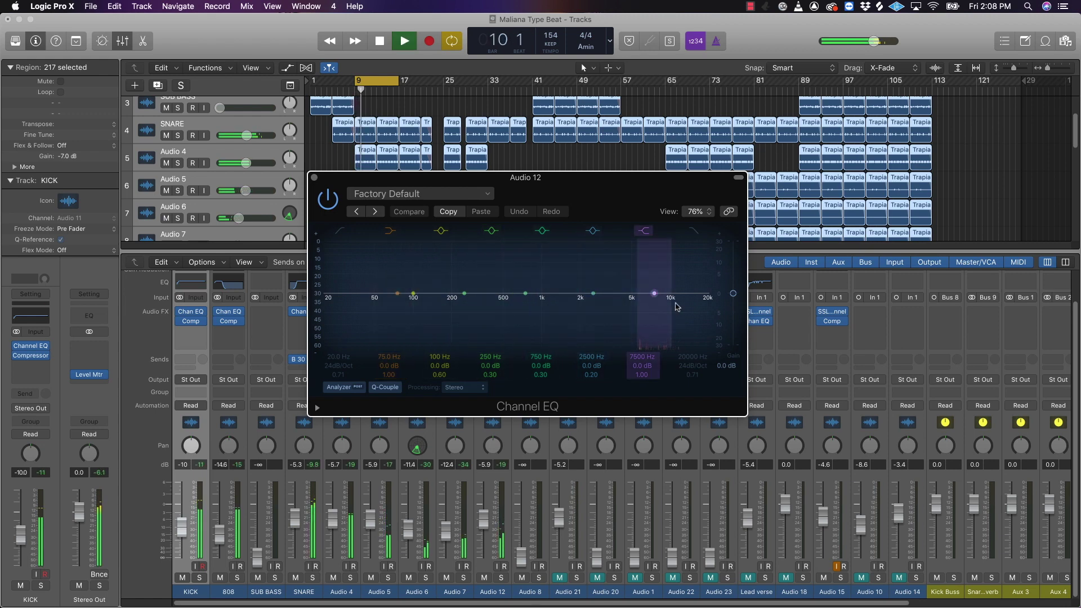
key("space")
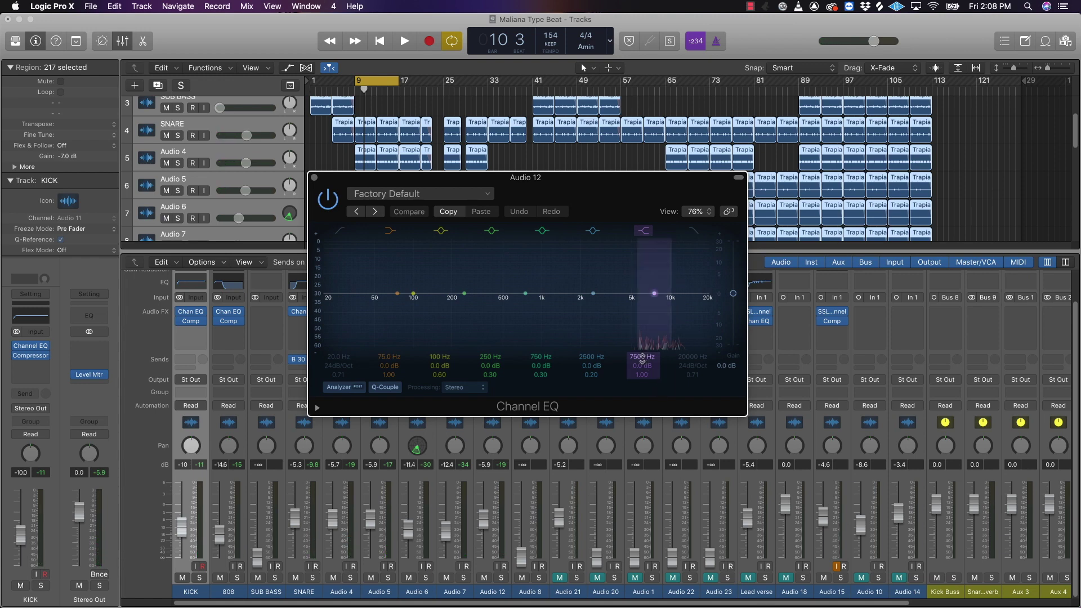
left_click_drag(642, 358, 641, 347)
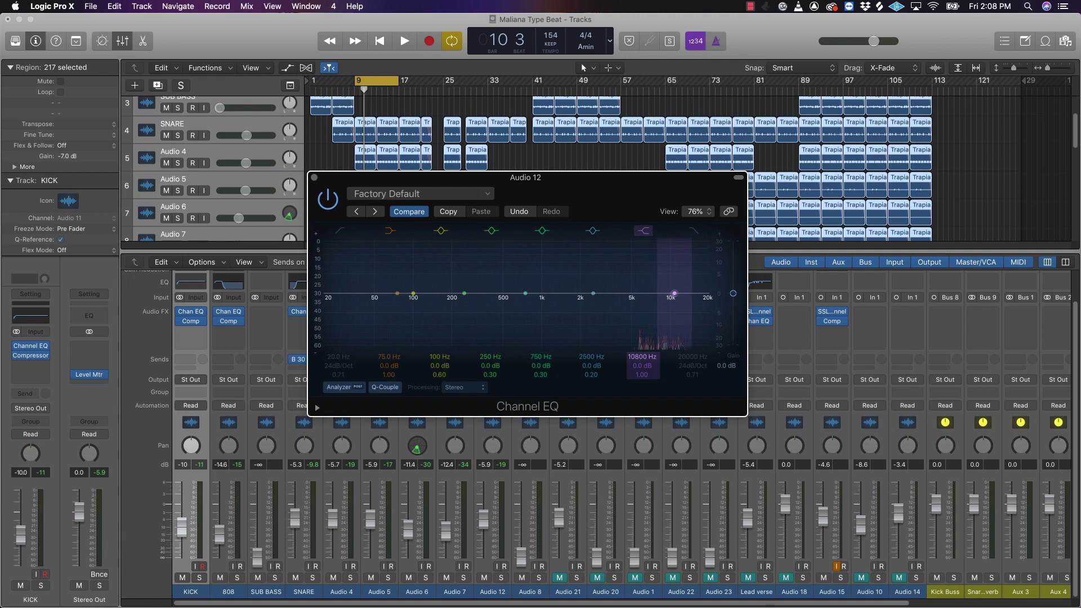
key("space")
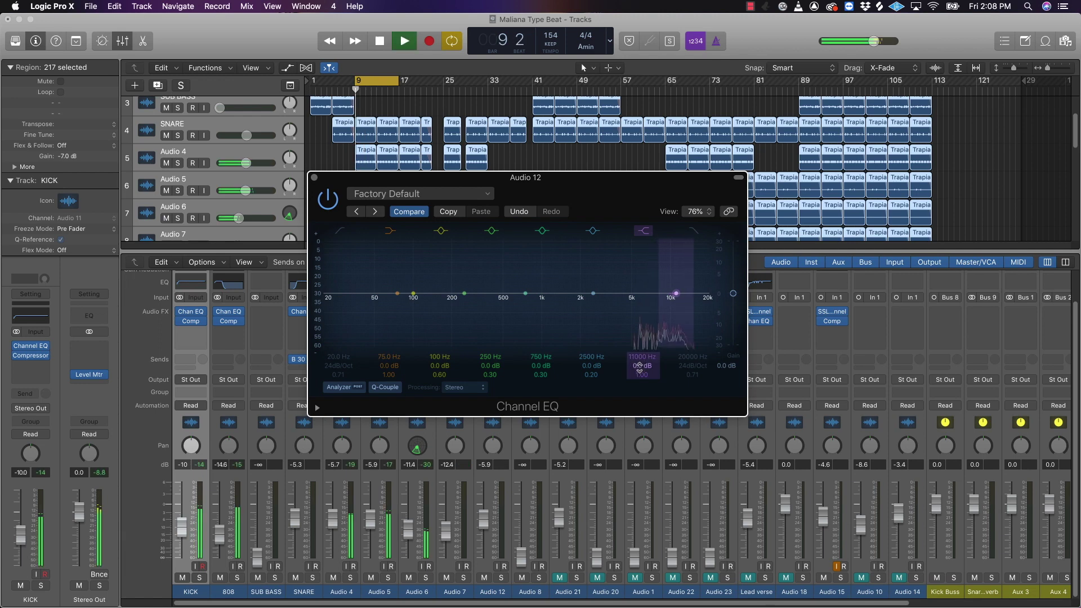
left_click_drag(641, 365, 641, 336)
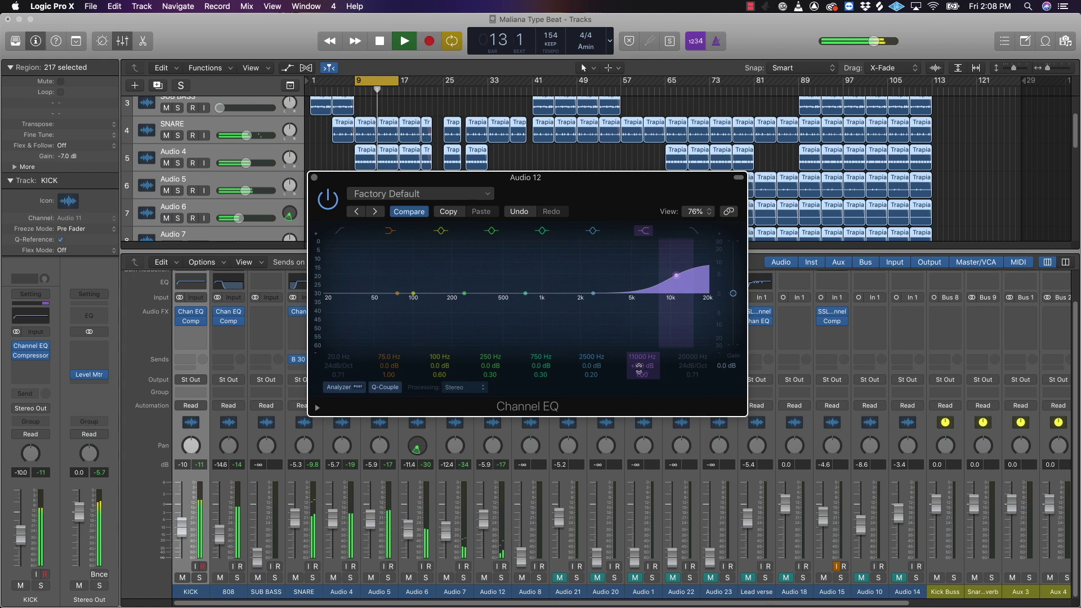
left_click(325, 194)
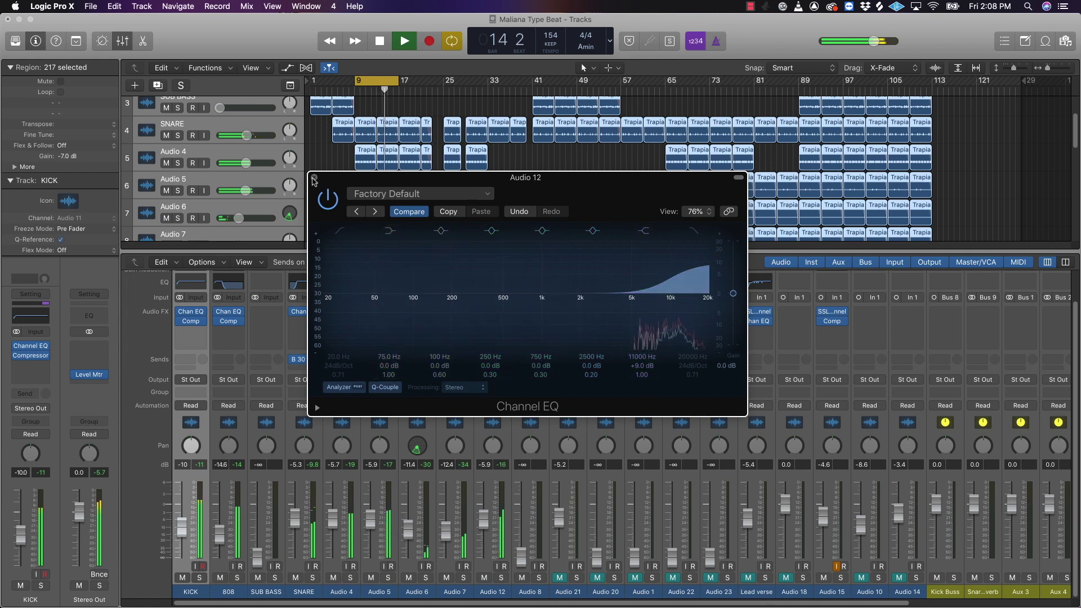
left_click(315, 177)
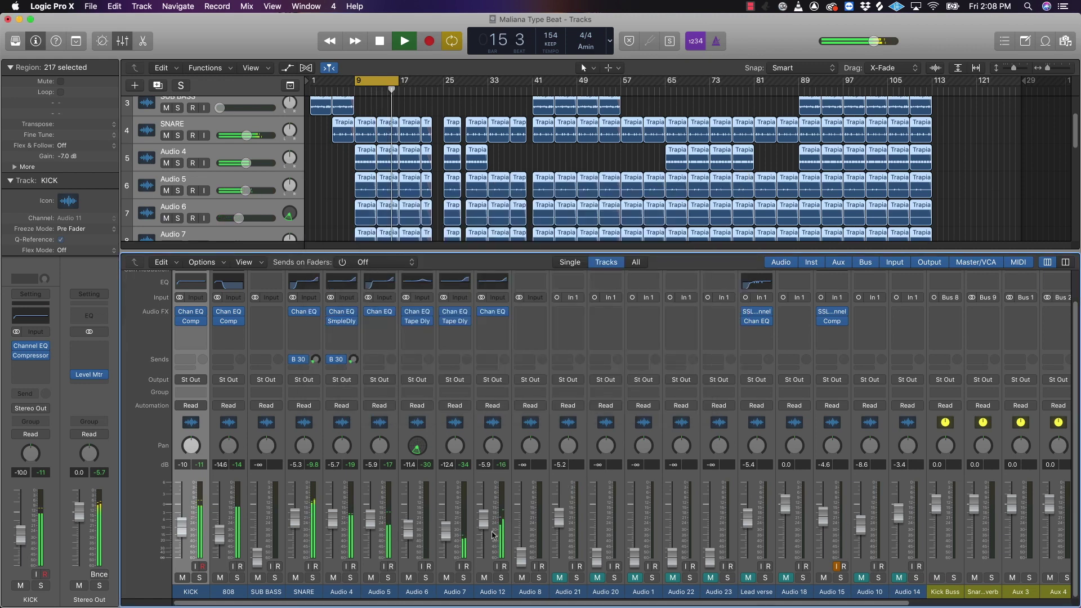
key("space")
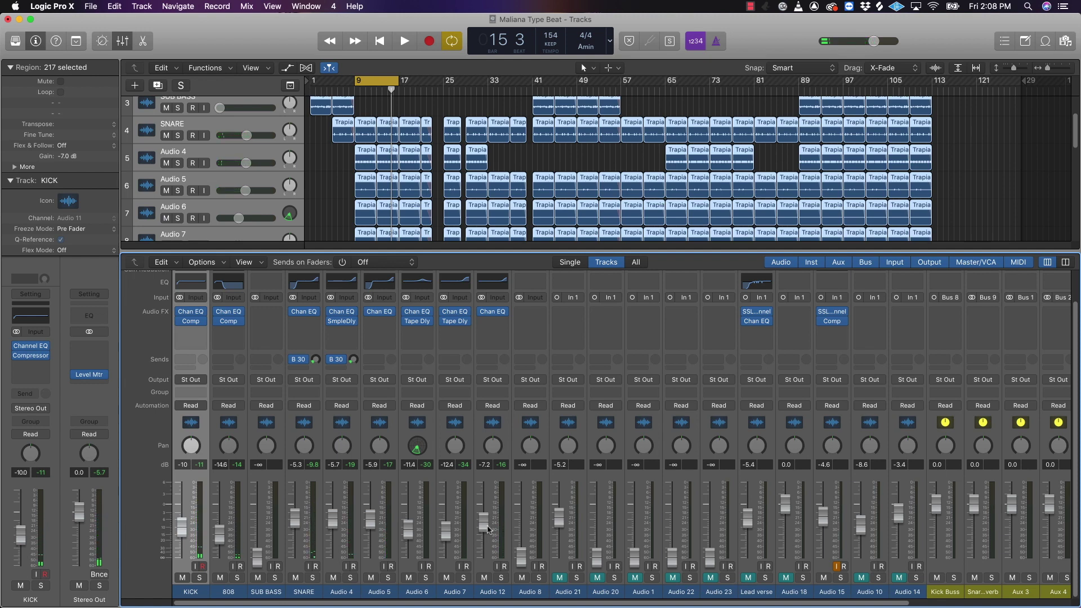
key("space")
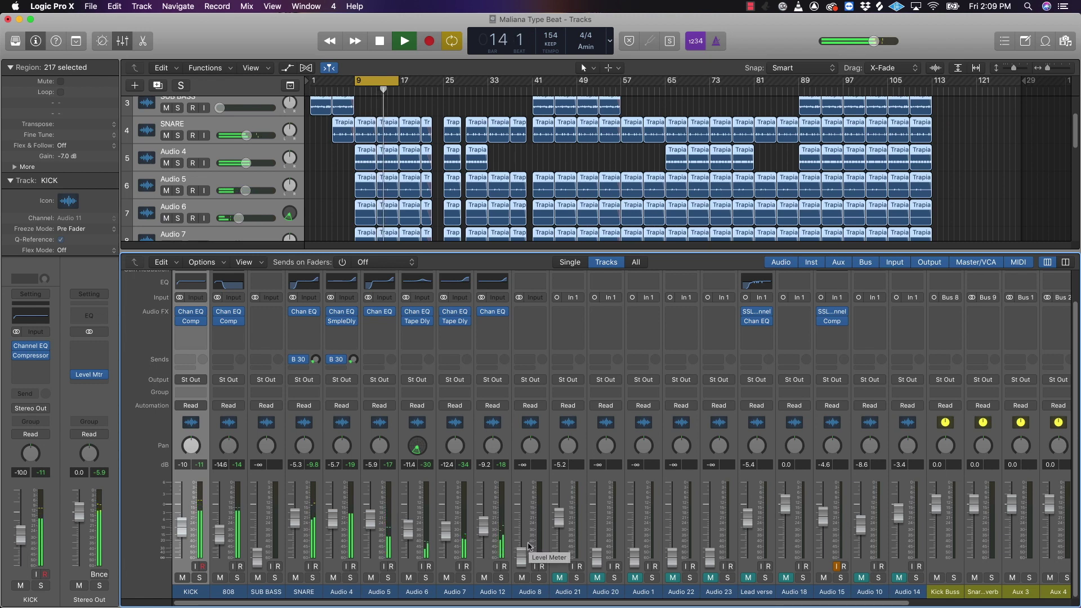
Raise the Audio 8 fader to 0.4 dB, checking its level against the beat during playback.
key("space")
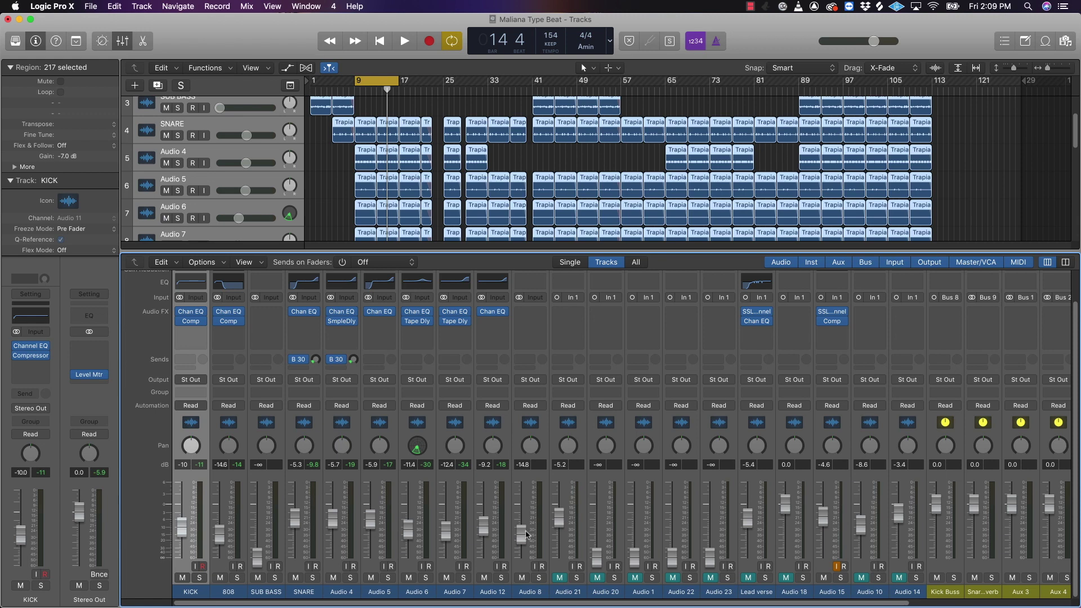
left_click_drag(523, 536, 523, 529)
key("space")
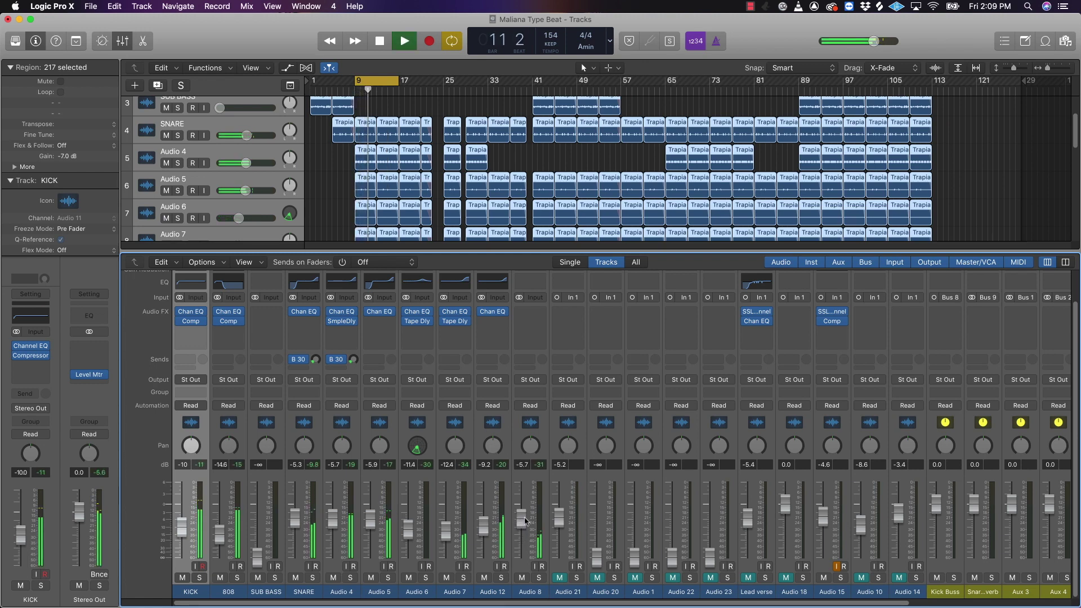
key("space")
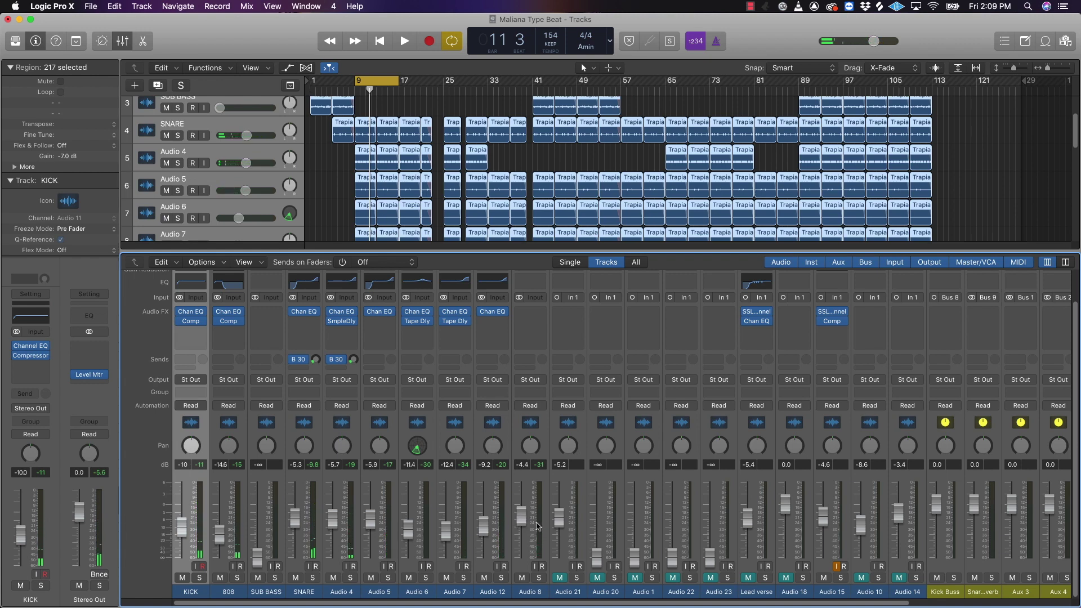
key("space")
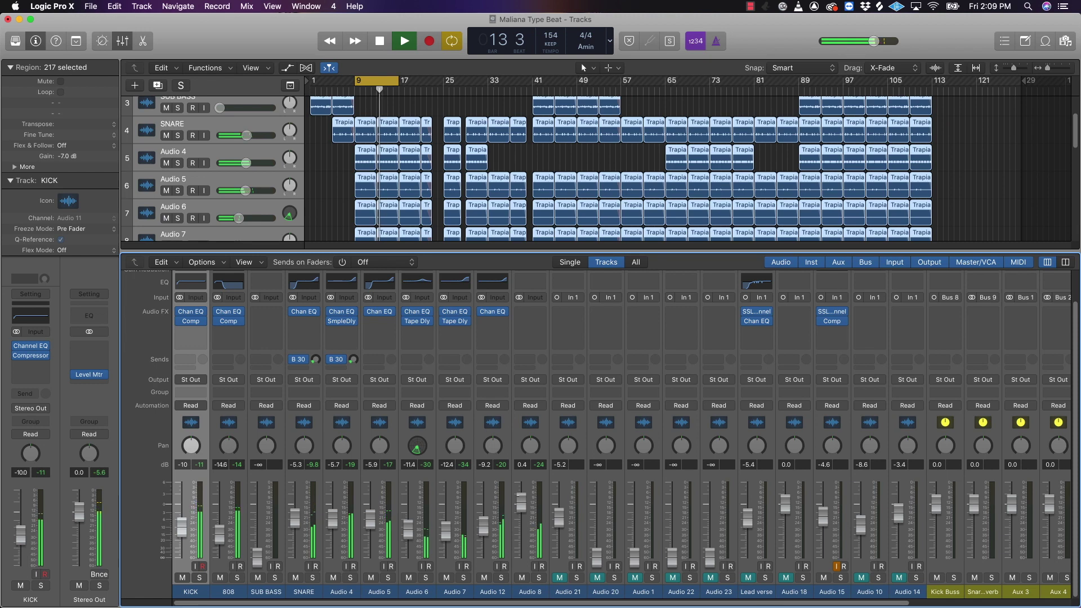
Insert a Channel EQ on Audio 8 and enable a 48 dB/Oct low cut at 100 Hz with playback stopped.
scroll(523, 494, "up", 3)
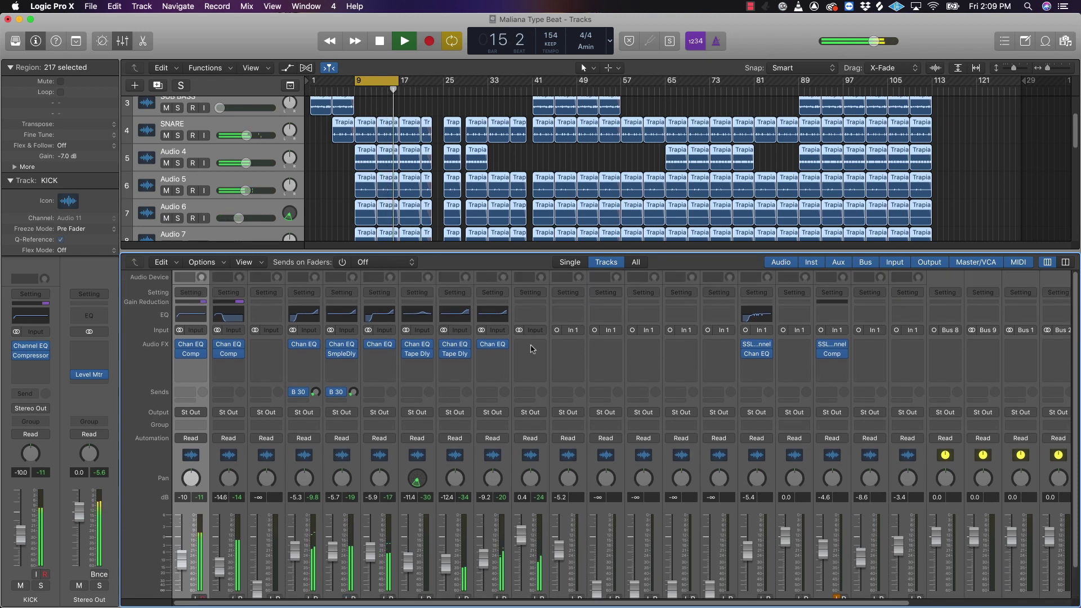
left_click(529, 314)
left_click_drag(297, 43, 589, 236)
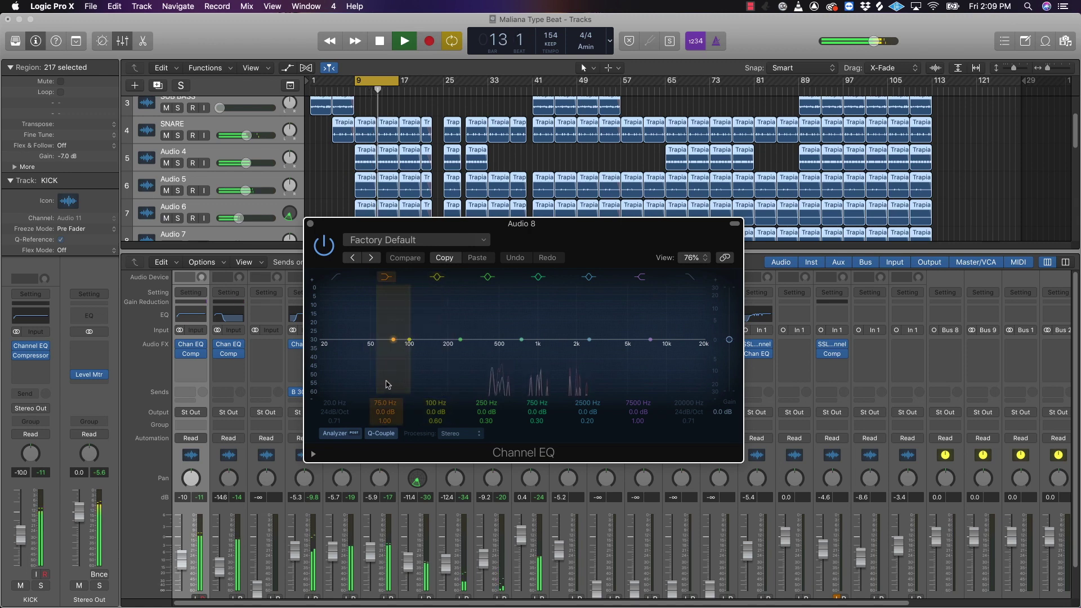
key("space")
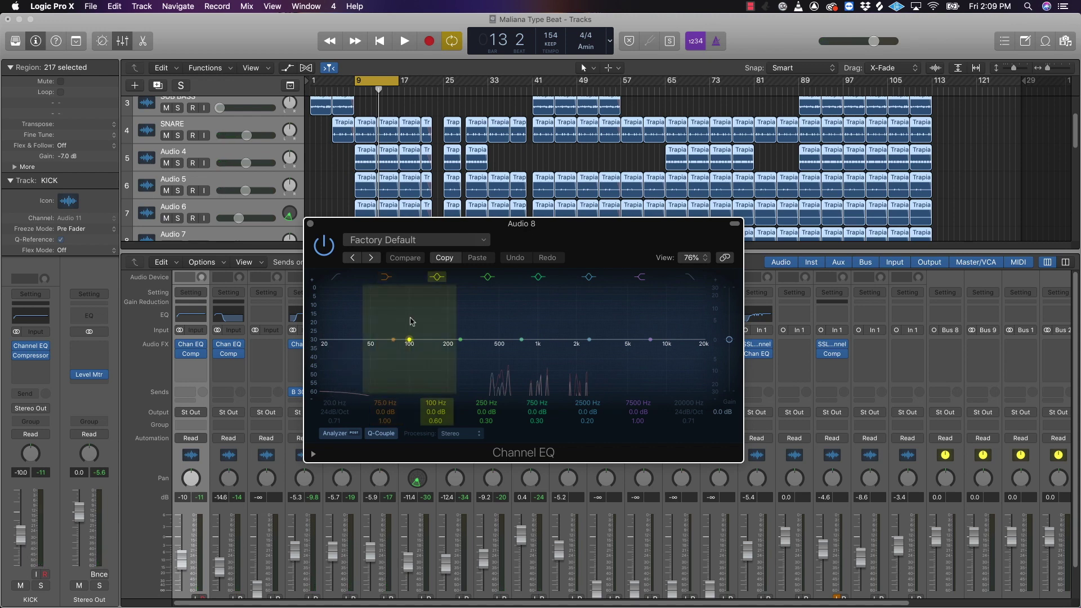
left_click(332, 376)
left_click_drag(325, 415, 325, 403)
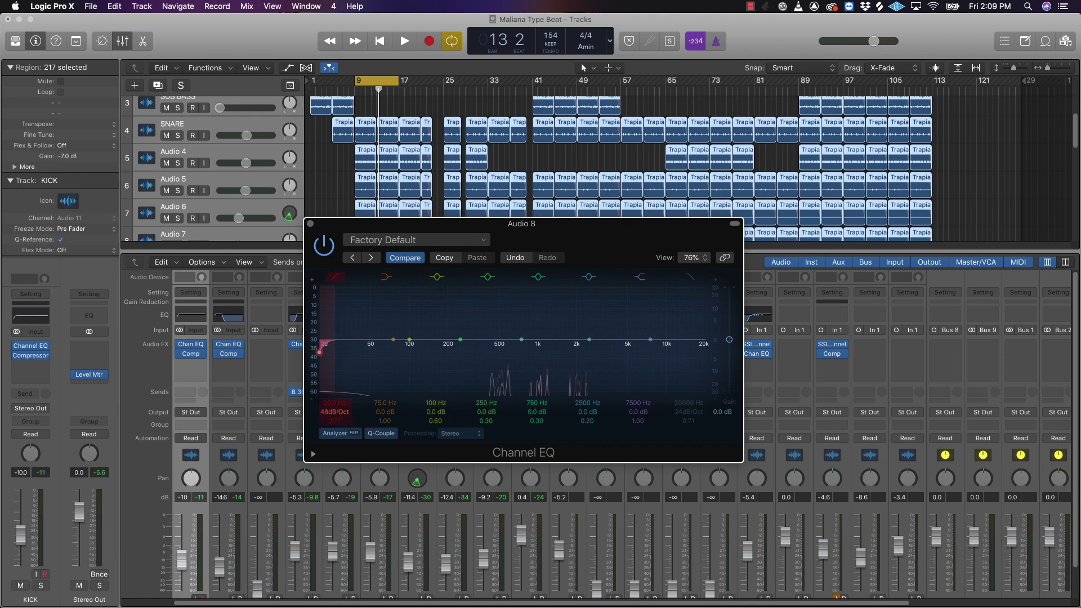
left_click_drag(319, 352, 398, 352)
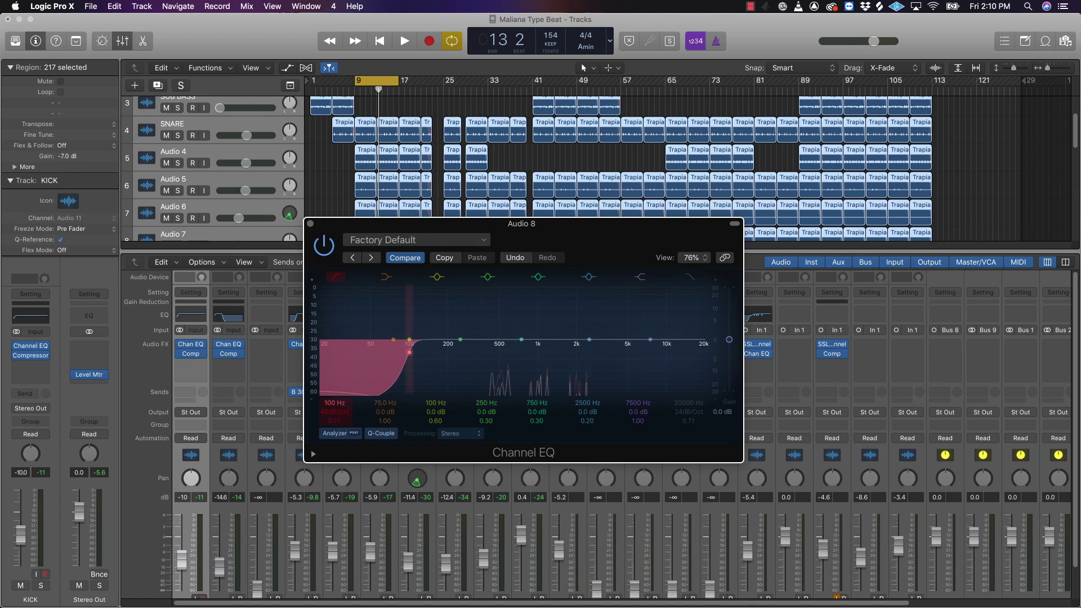
Set the Audio 8 high shelf to +11.5 dB at 3100 Hz during playback, close the EQ and lower the channel's fader to -0.3 dB.
double_click(632, 403)
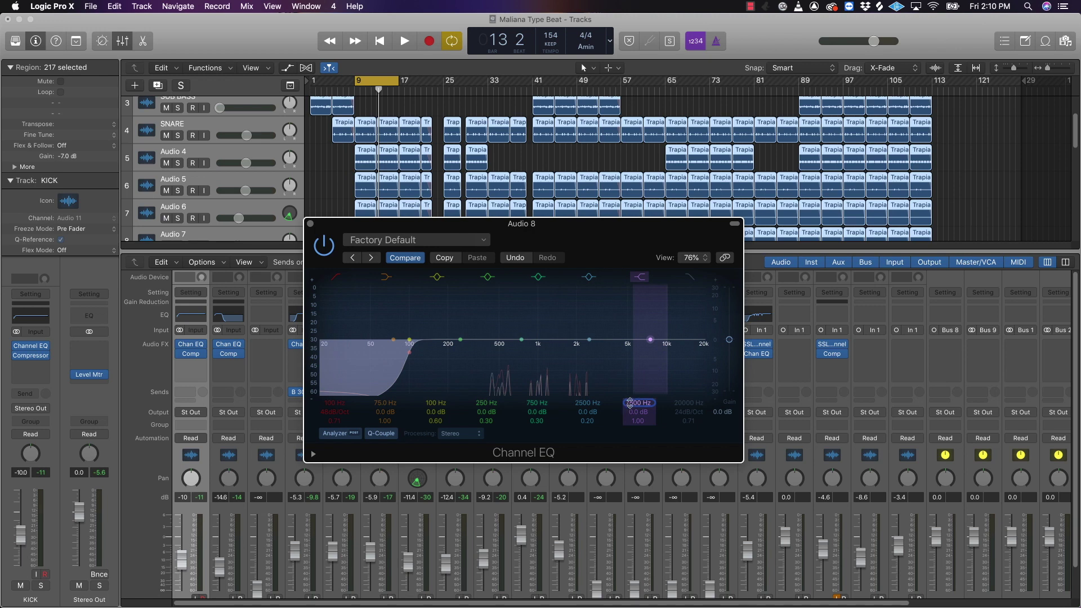
type("12000")
key("Return")
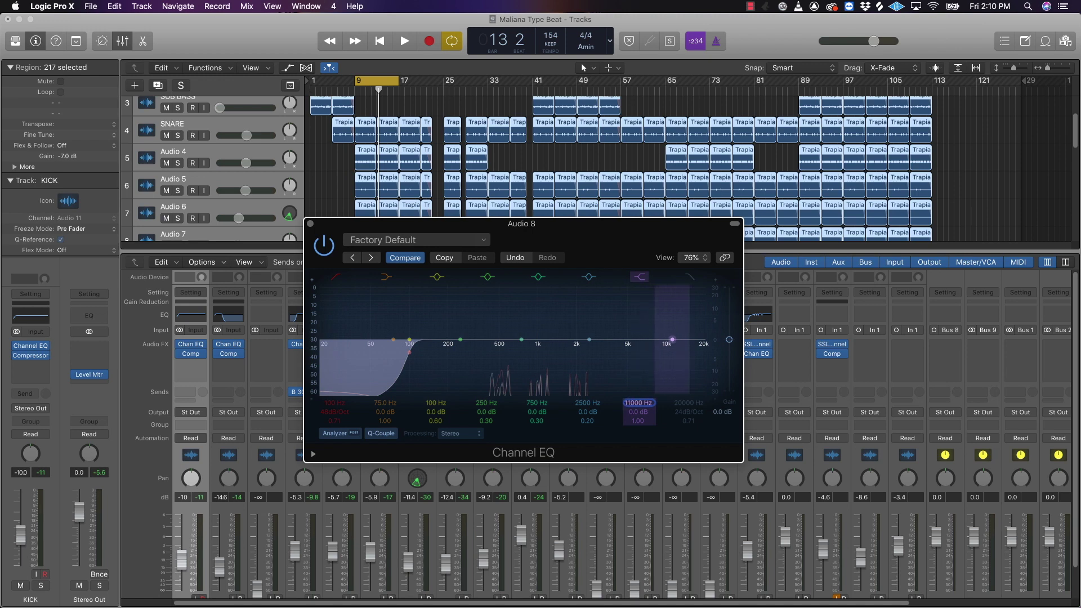
key("space")
mouse_move(636, 415)
left_mouse_down()
mouse_move(637, 383)
mouse_move(639, 431)
left_mouse_up()
left_click(324, 245)
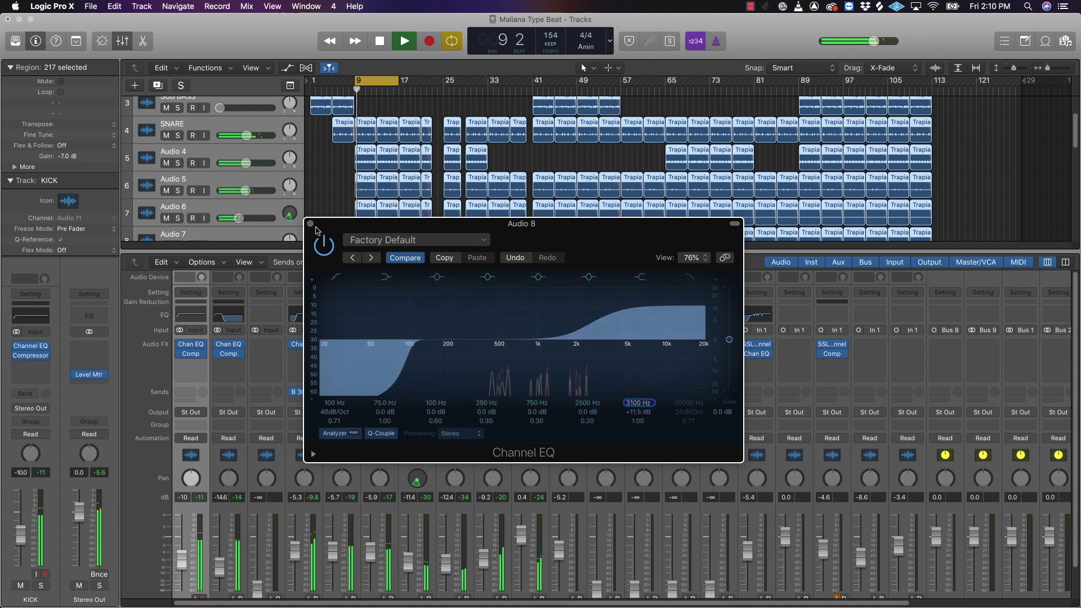
left_click(310, 224)
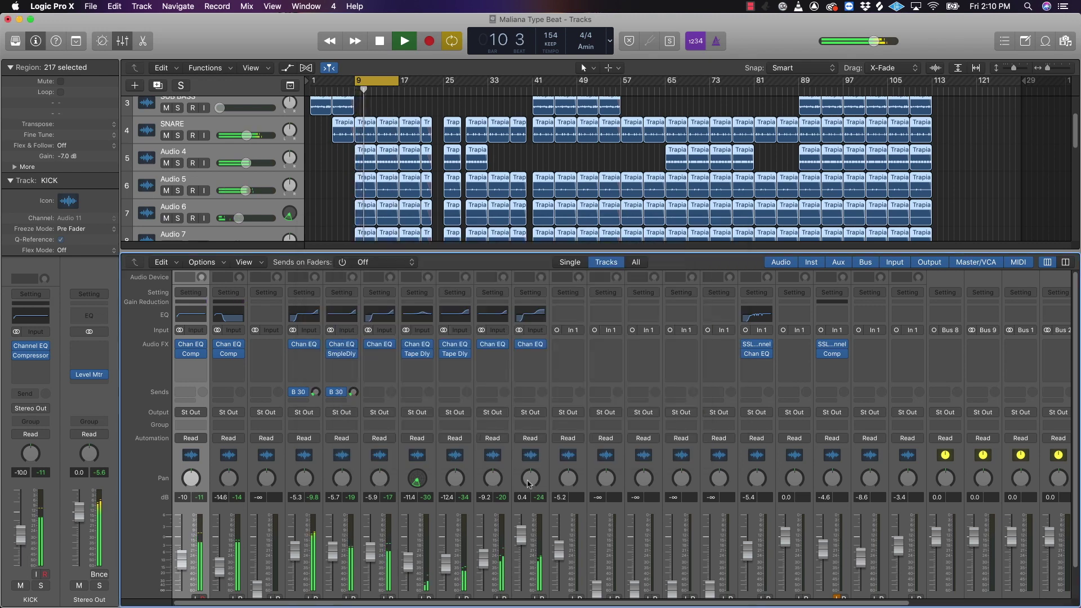
left_click_drag(526, 556, 527, 558)
key("space")
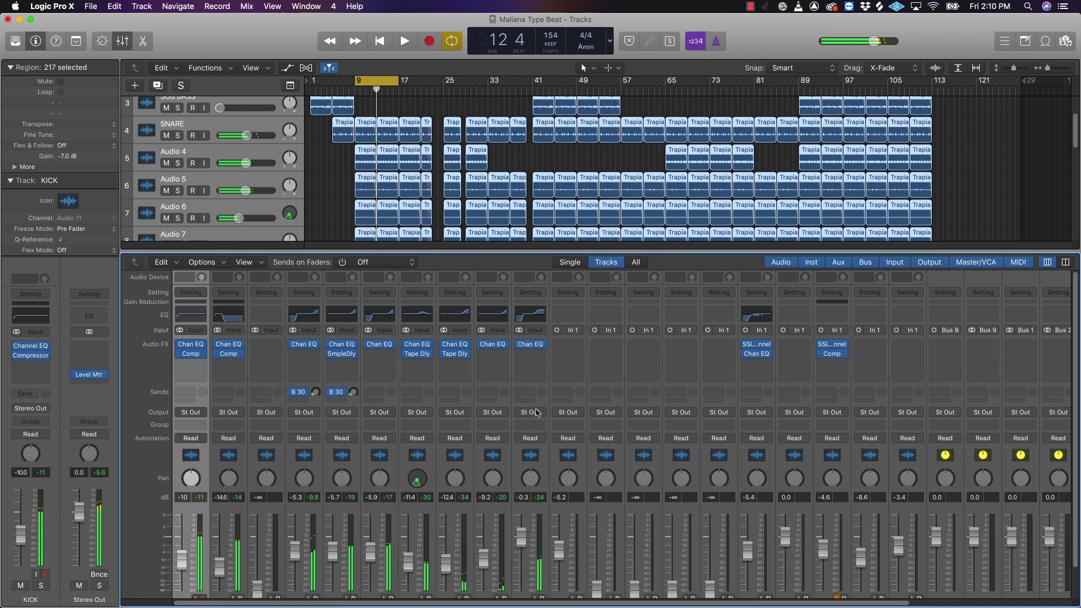
Insert the stereo StereoDelta plug-in below the Channel EQ on Audio 8 and turn its knob far clockwise.
left_click(542, 359)
mouse_move(544, 562)
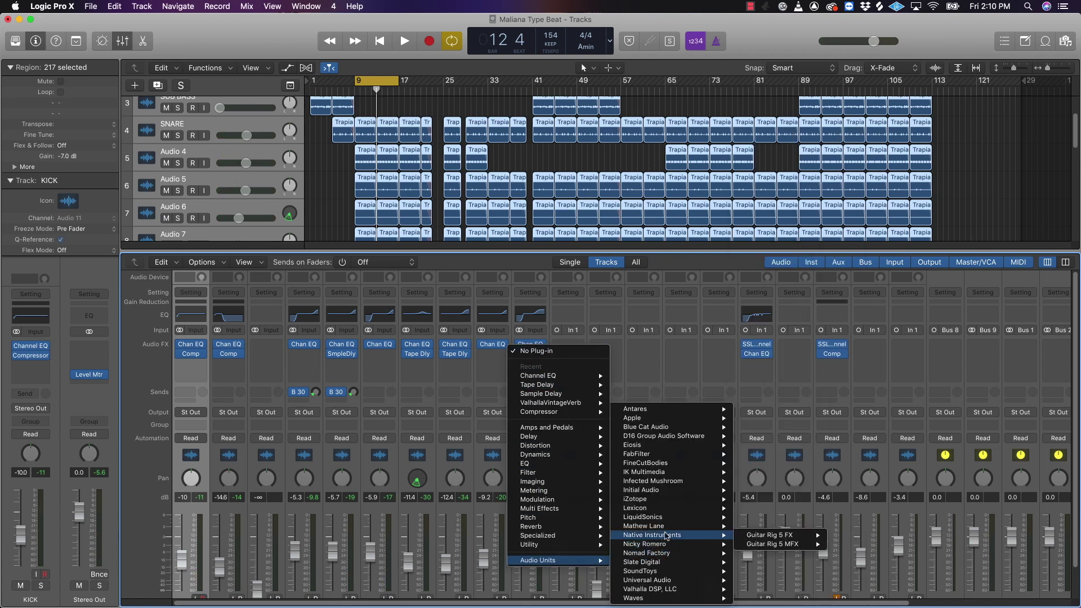
mouse_move(669, 529)
mouse_move(784, 537)
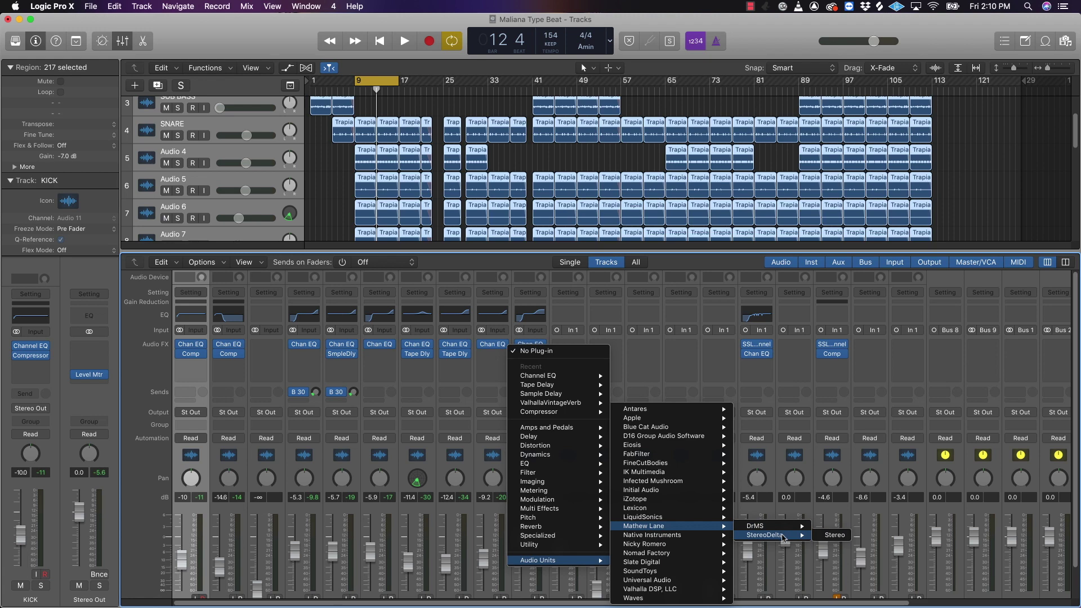
left_click(835, 535)
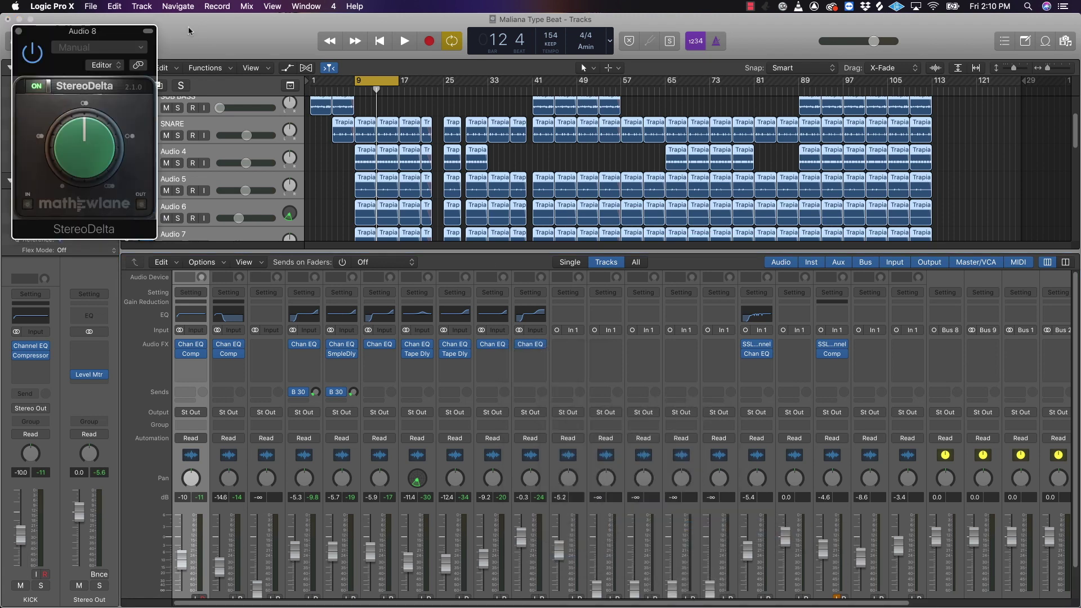
left_click_drag(107, 35, 543, 264)
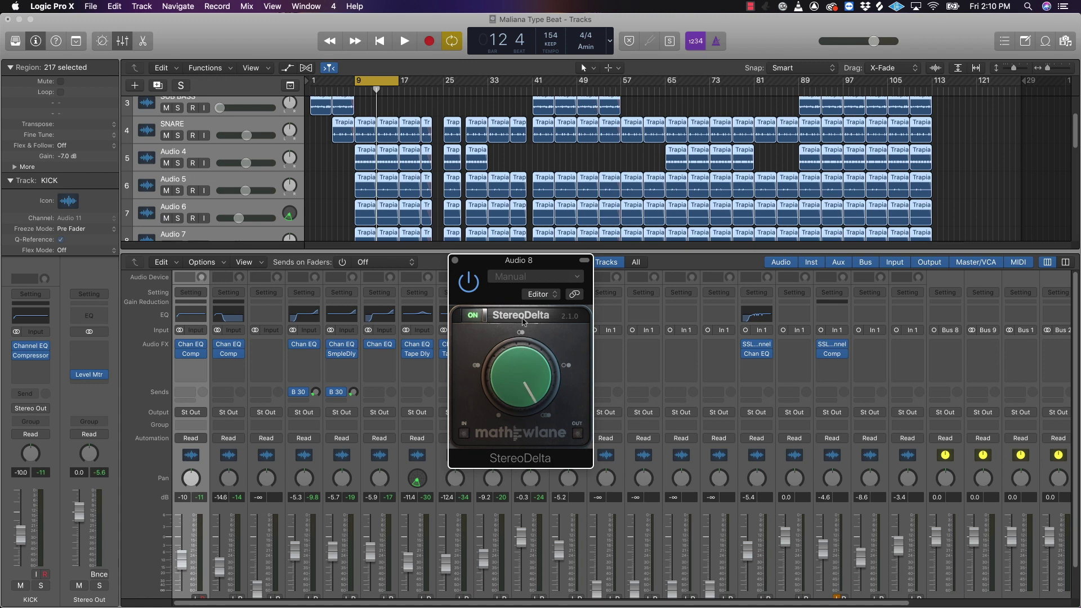
left_click_drag(482, 267, 601, 267)
Lower the Audio 8 fader to -1.8 dB during playback with StereoDelta active, then stop playback.
key("space")
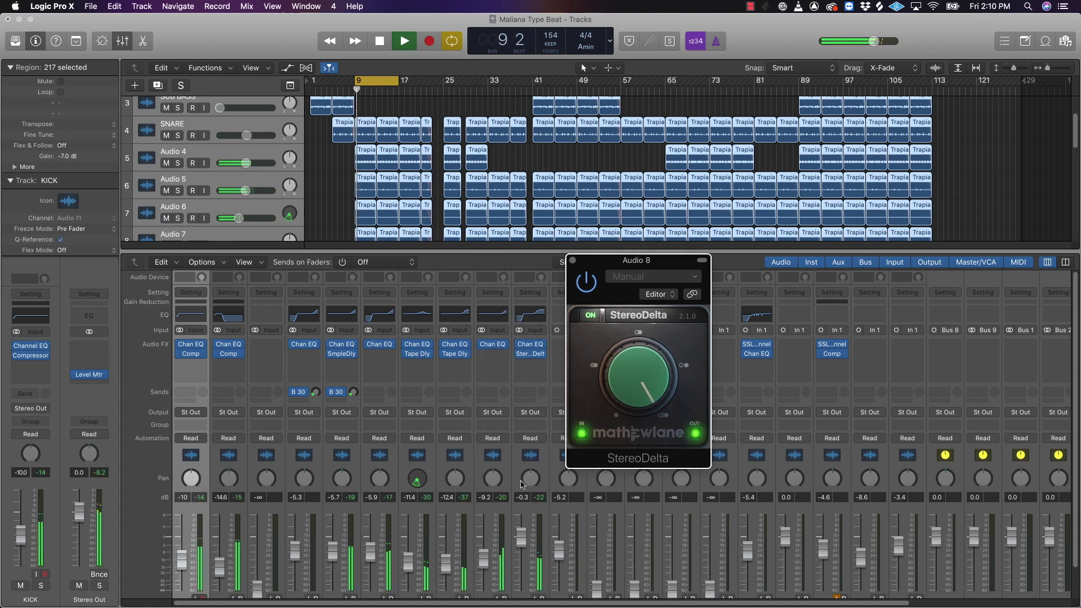
left_click_drag(522, 546, 524, 554)
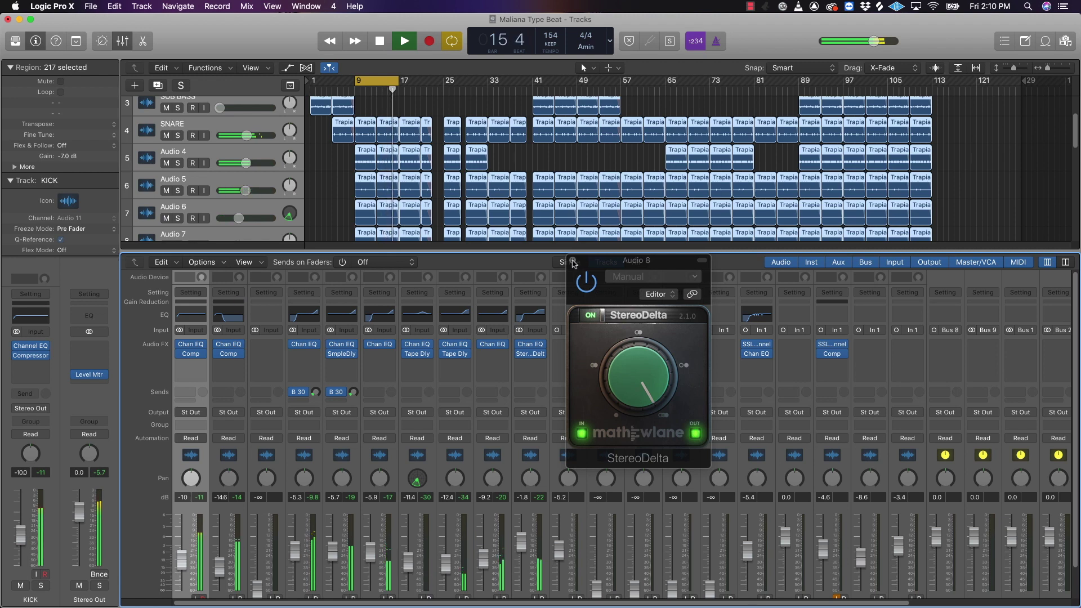
key("space")
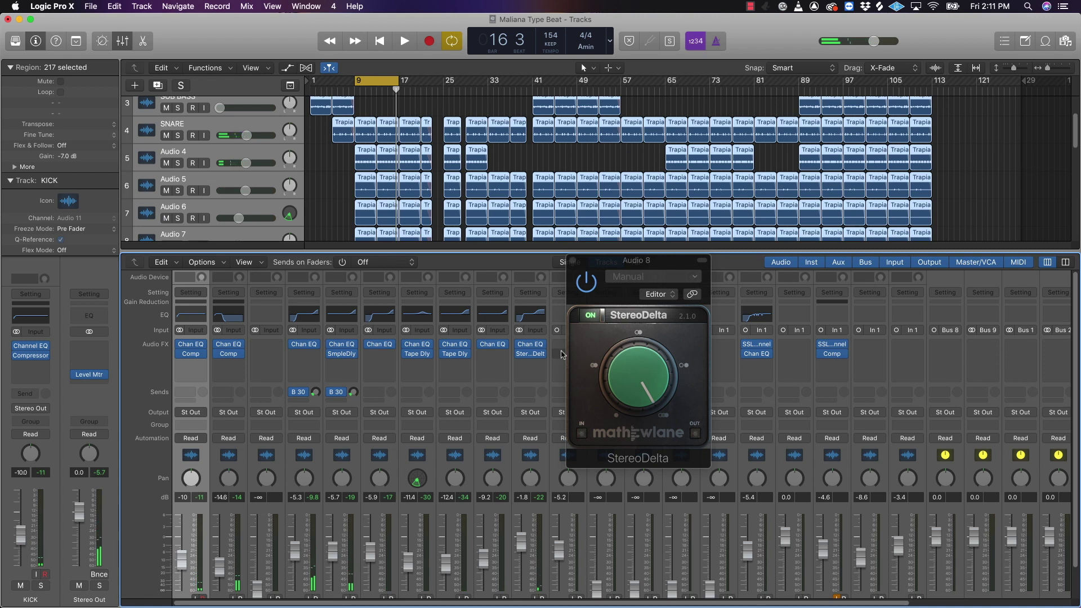
left_click(541, 363)
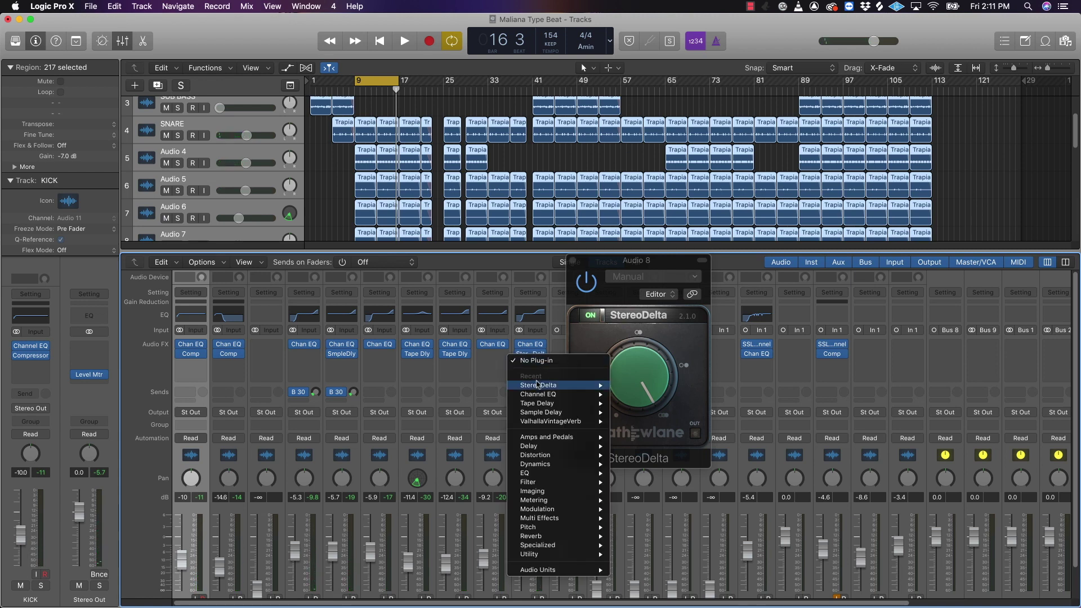
mouse_move(540, 493)
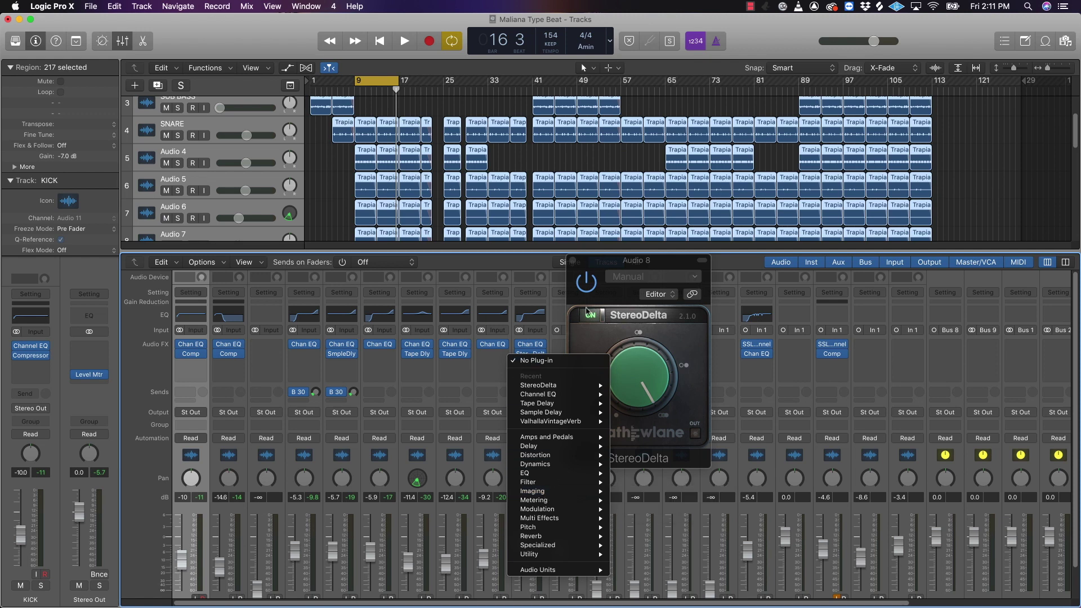
left_click(608, 263)
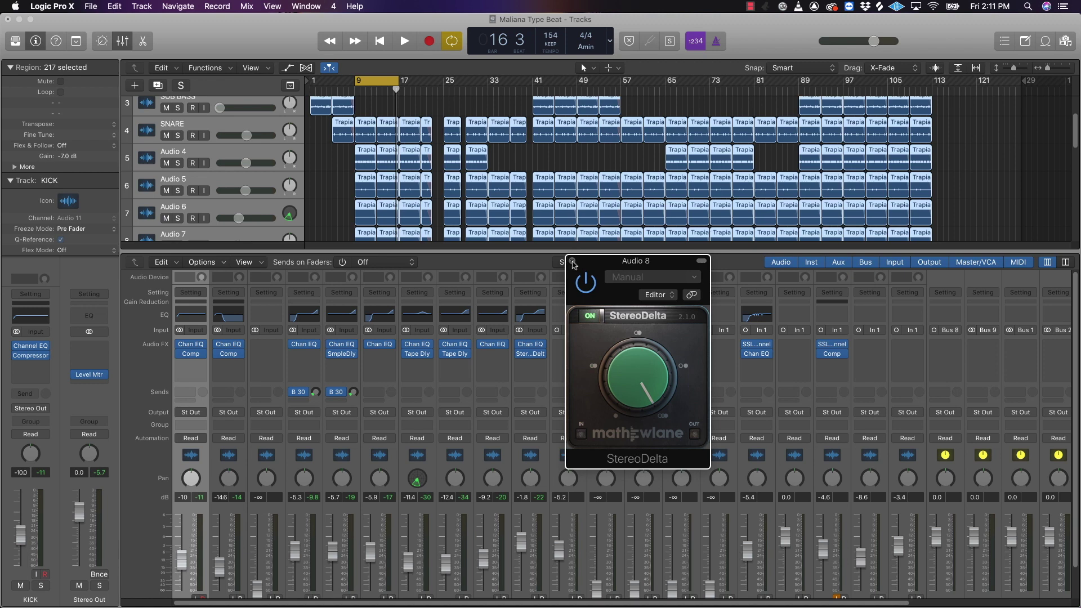
Close the StereoDelta window of Audio 8.
left_click(573, 262)
scroll(531, 483, "down", 1)
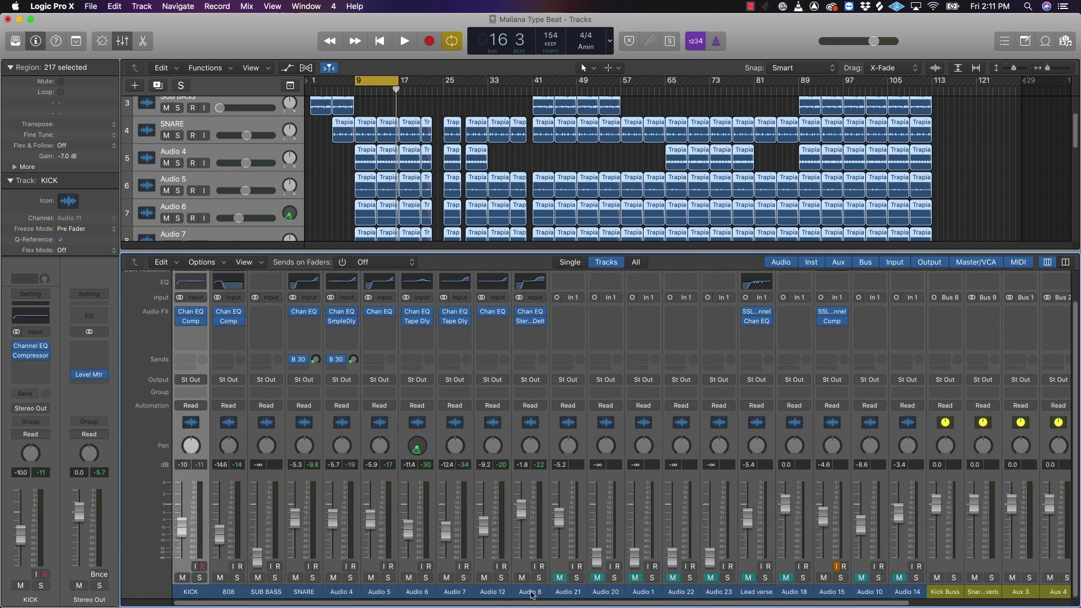
Solo Audio 8 during playback and add a send to Bus 30, setting its level to -29.5 dB.
left_click(539, 578)
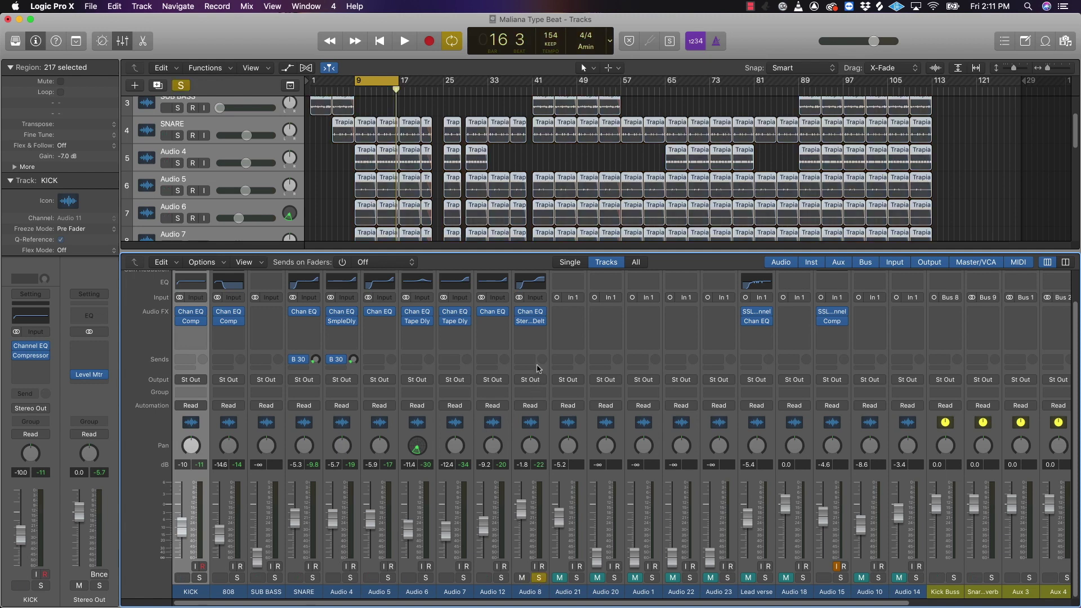
key("space")
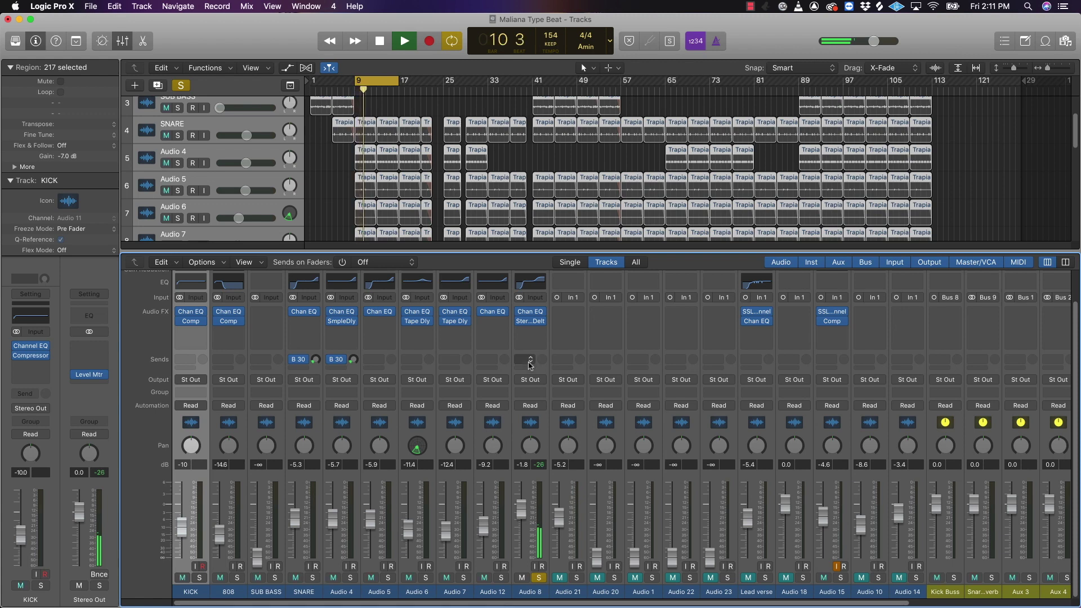
left_click(531, 360)
mouse_move(555, 424)
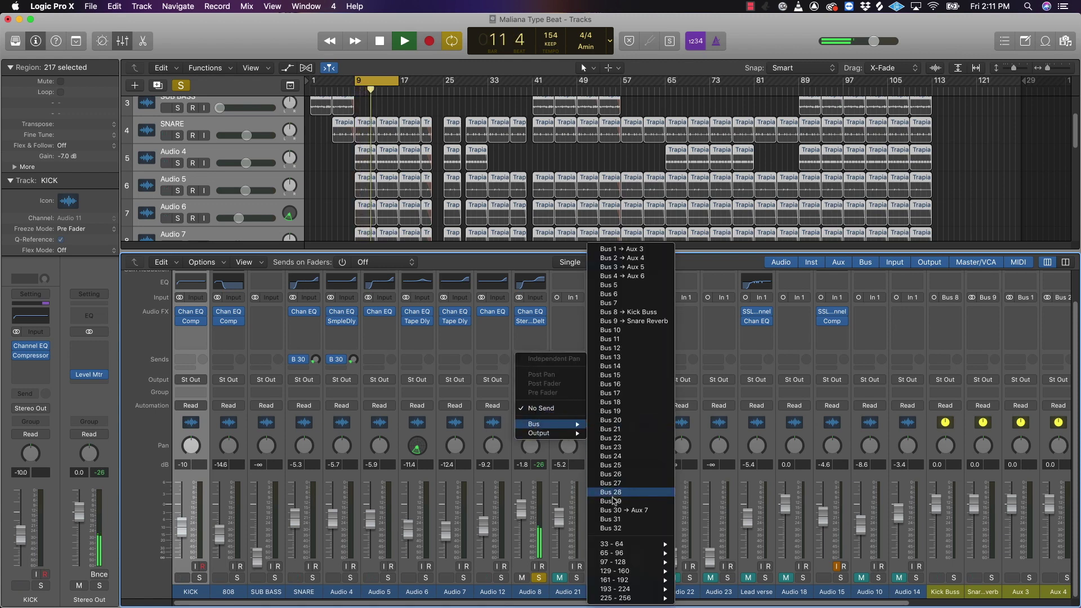
key("Escape")
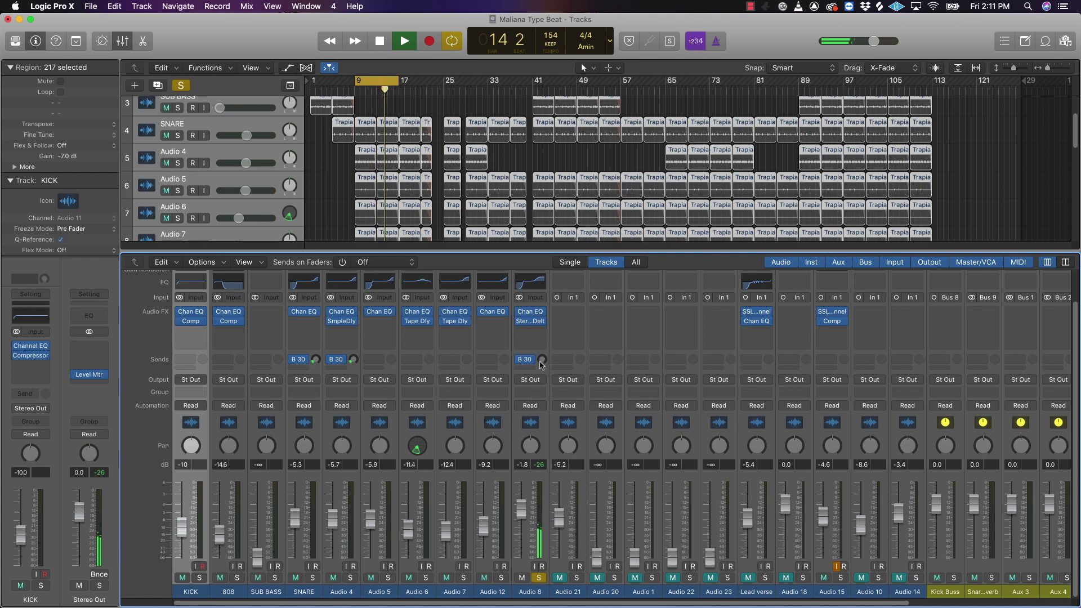
mouse_move(541, 364)
left_mouse_down()
mouse_move(543, 327)
mouse_move(541, 353)
left_mouse_up()
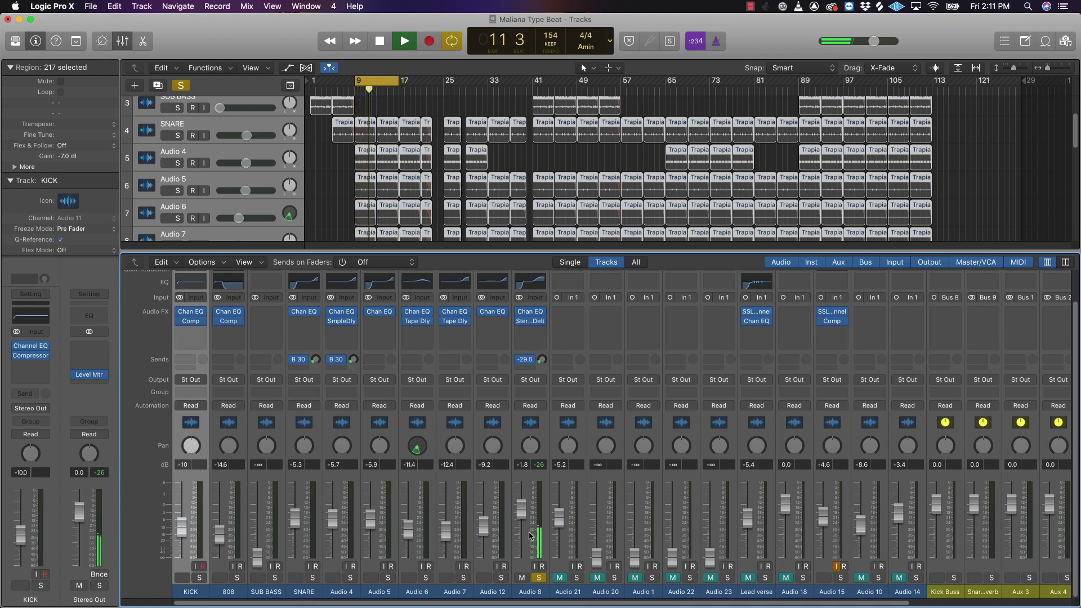
Unsolo Audio 8, lower its fader to -2.0 dB while the full mix plays, and stop playback.
left_click(539, 578)
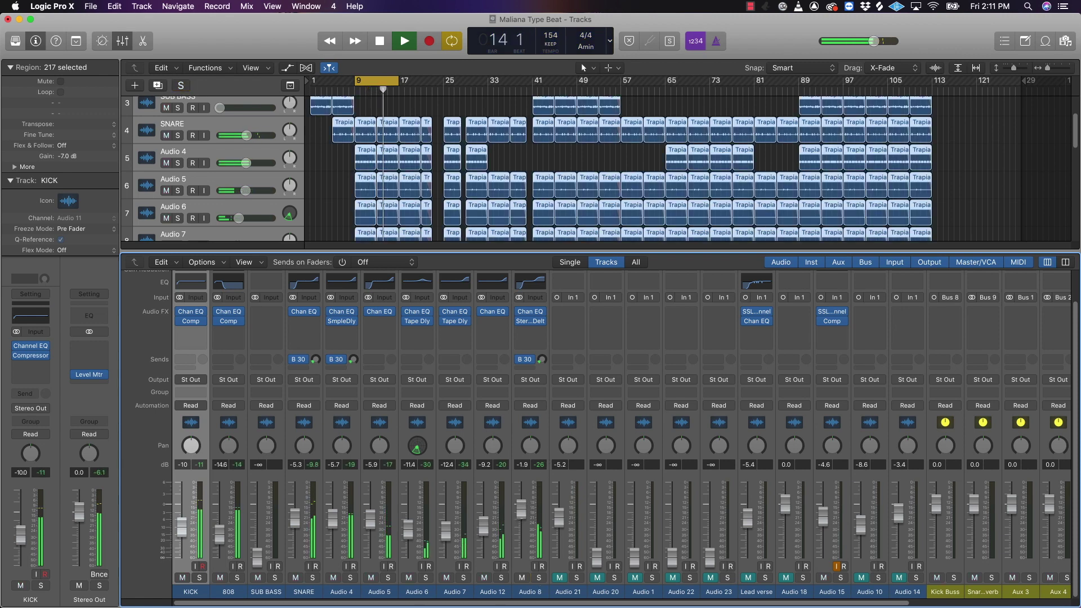
left_click_drag(522, 516, 522, 518)
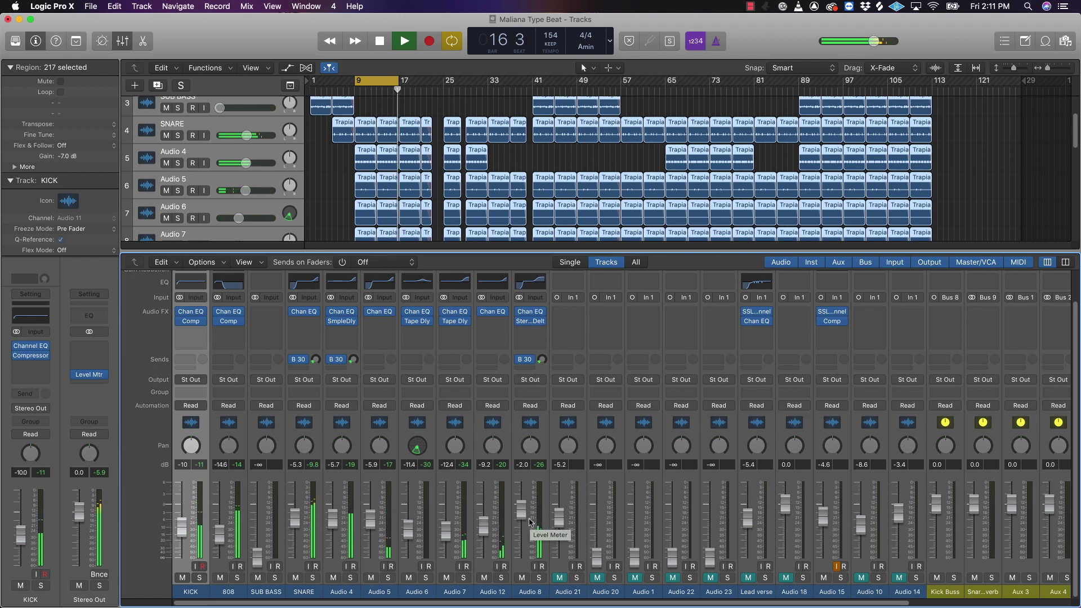
key("space")
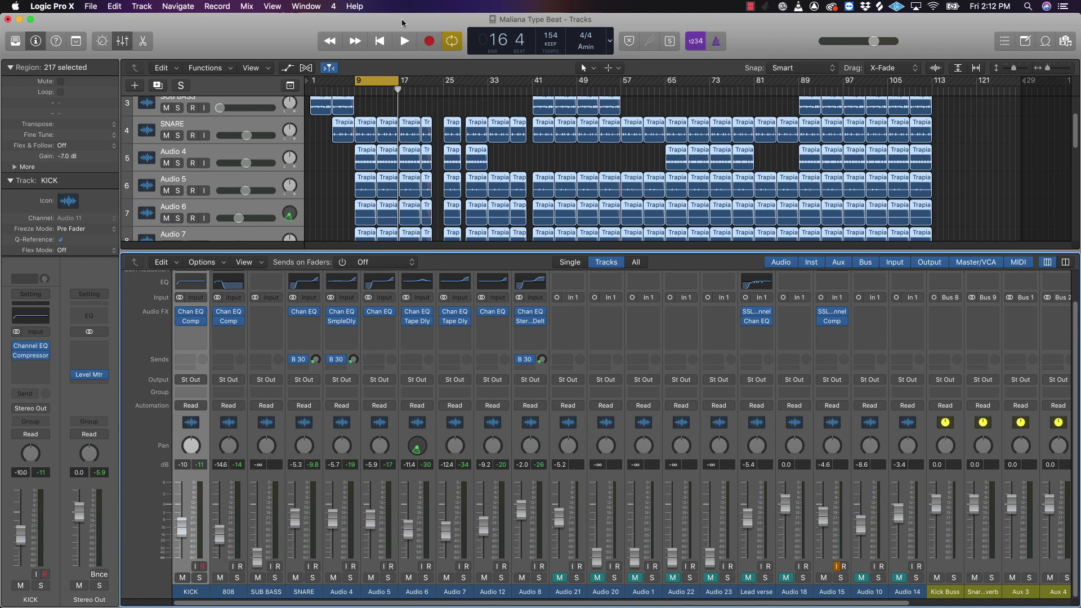
Move the cycle range to bars 1 to 9 and raise the SUB BASS fader to -5.1 dB during playback.
scroll(380, 132, "up", 3)
left_click_drag(382, 81, 338, 82)
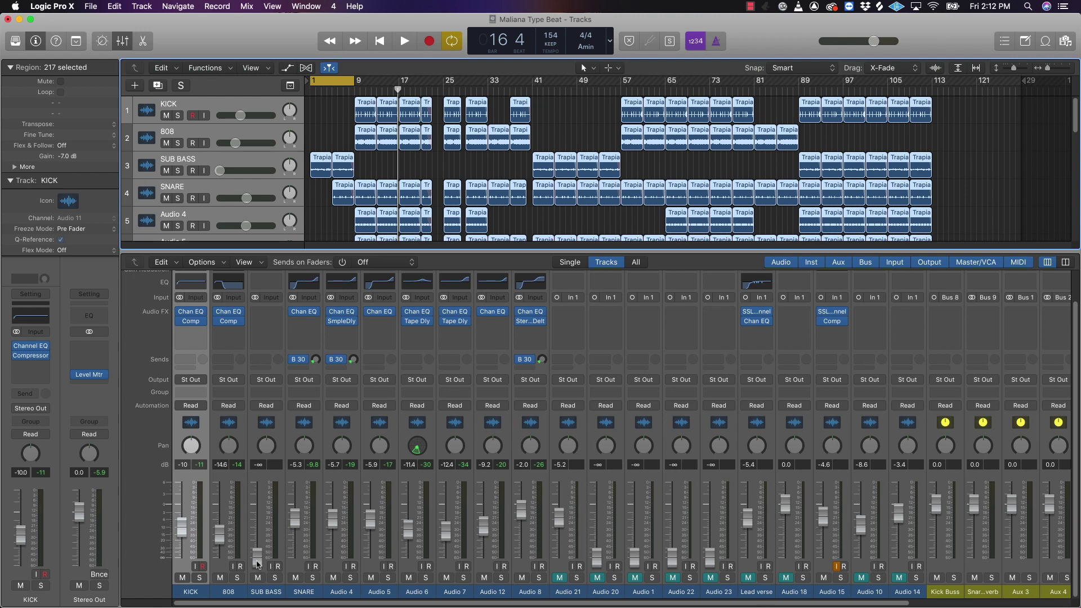
key("space")
left_click_drag(257, 563, 265, 499)
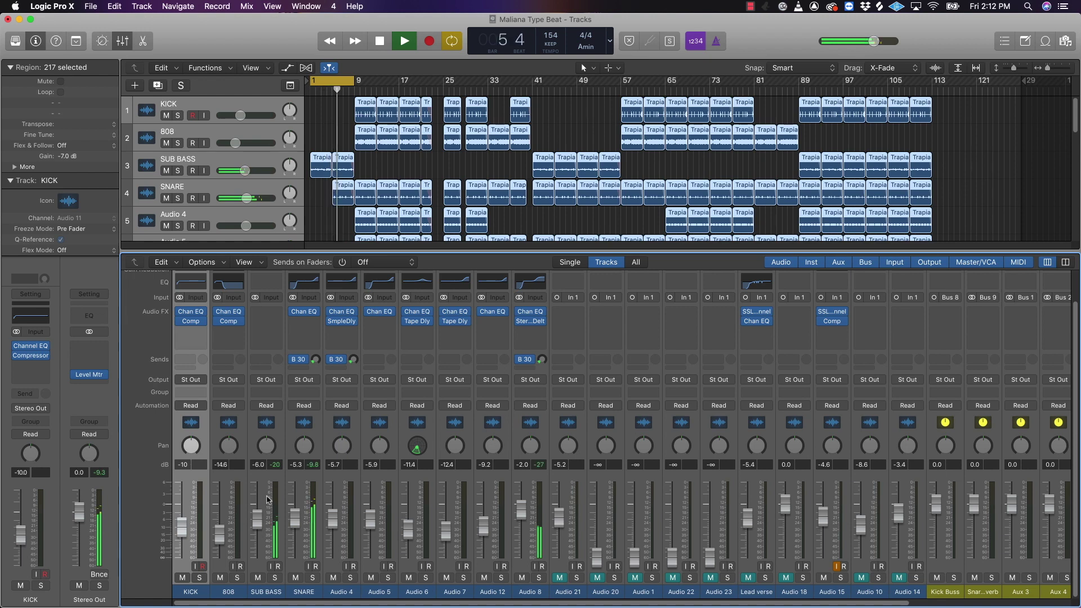
left_click_drag(267, 499, 268, 496)
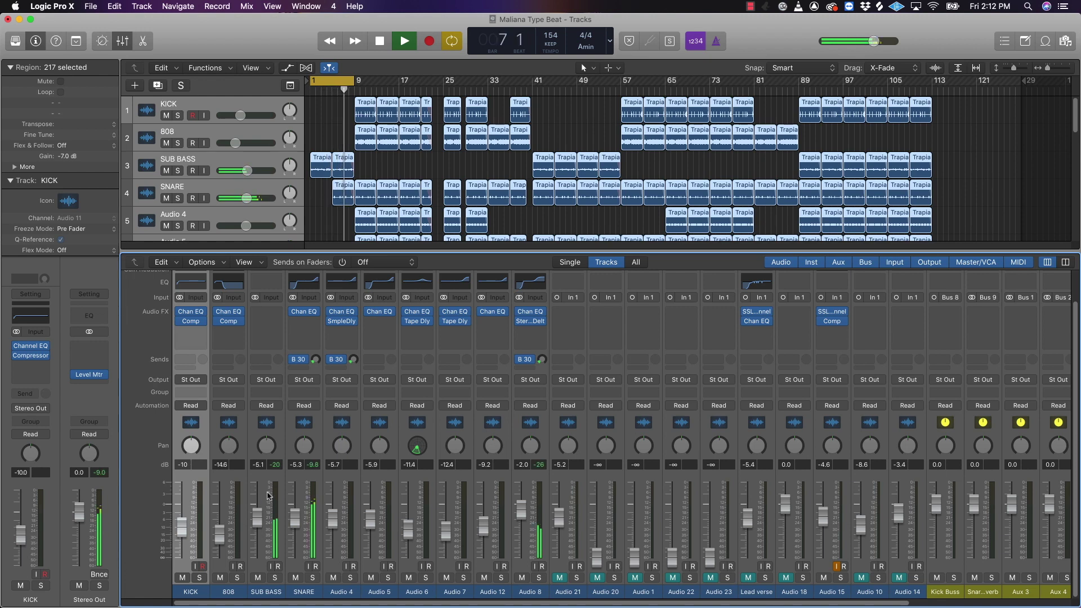
Insert a Channel EQ on SUB BASS, enable its low cut at about 24 Hz with a 24 dB/Oct slope, and close the EQ.
scroll(293, 394, "up", 2)
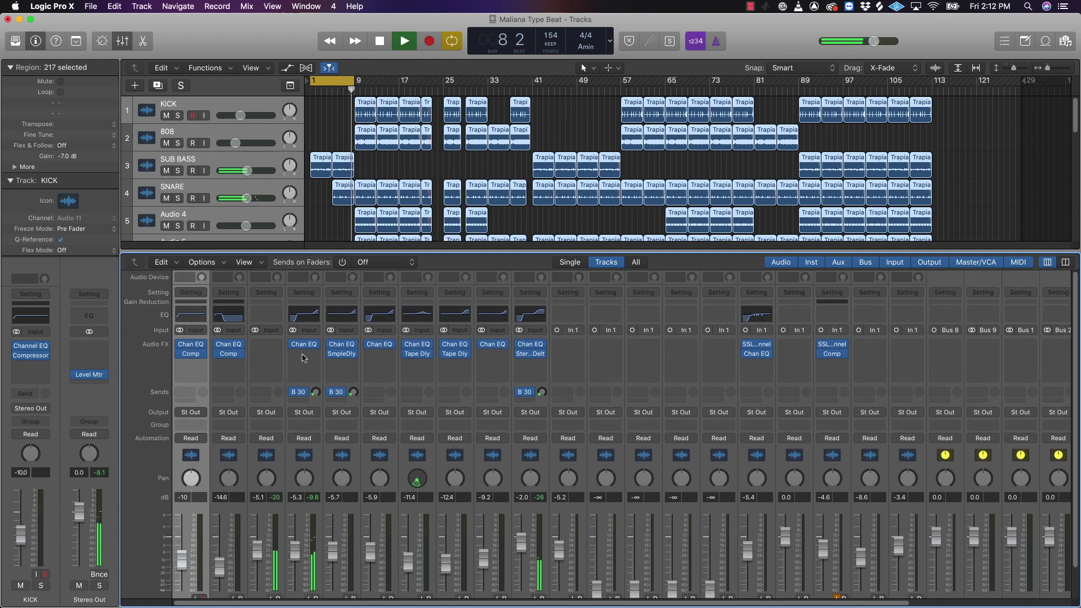
left_click(266, 314)
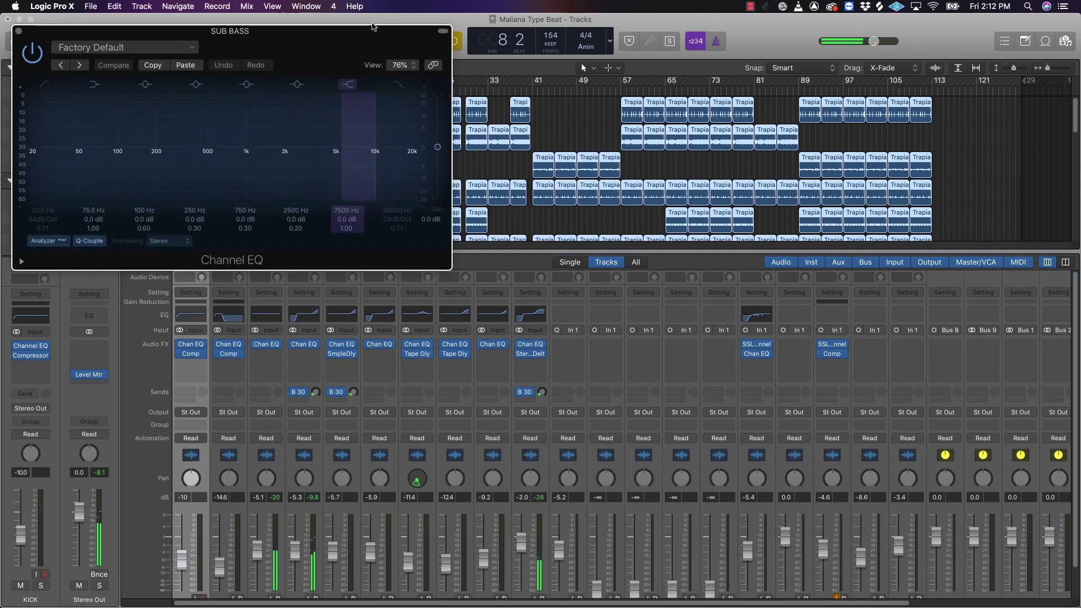
left_click_drag(372, 26, 624, 160)
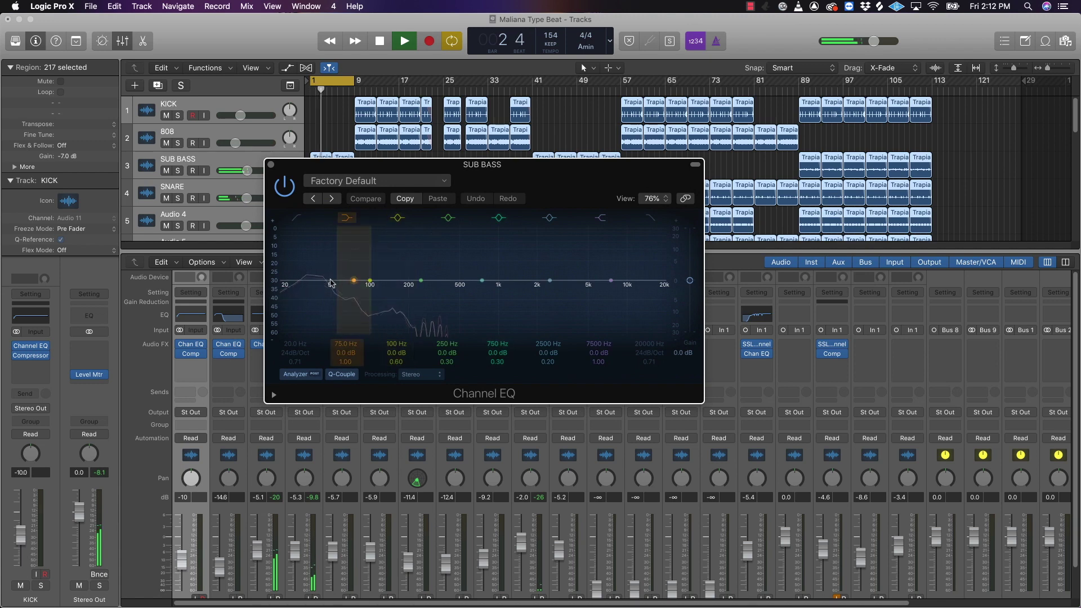
left_click(299, 320)
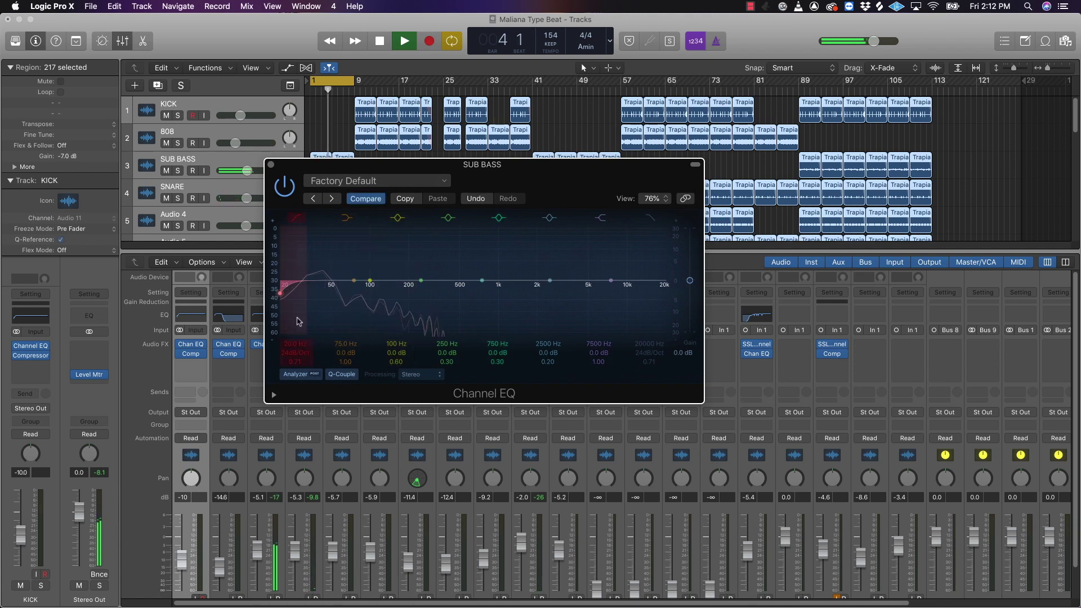
left_click_drag(299, 321, 308, 321)
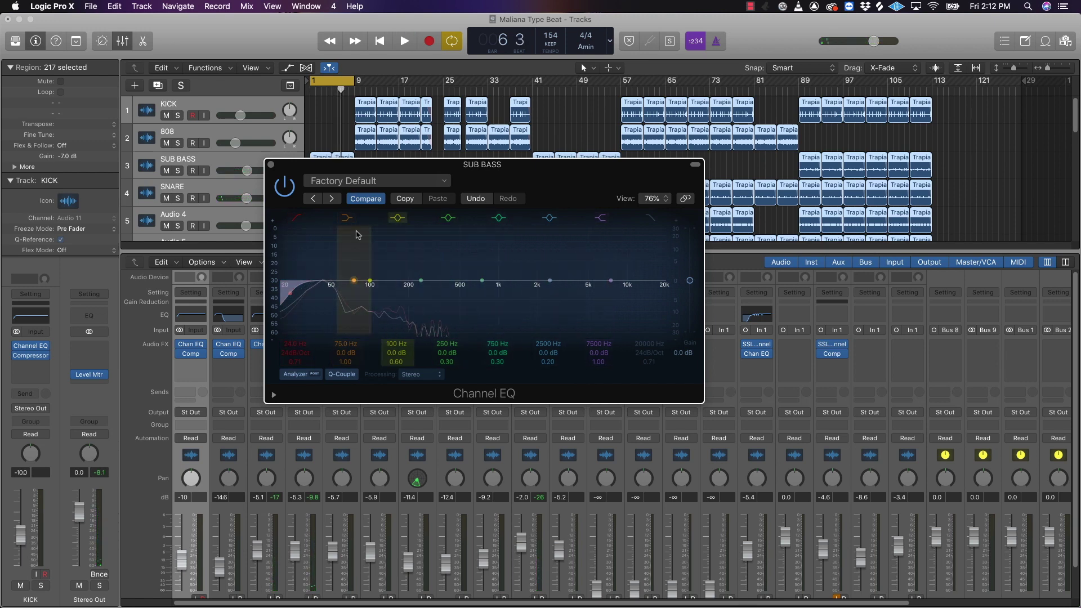
left_click(271, 165)
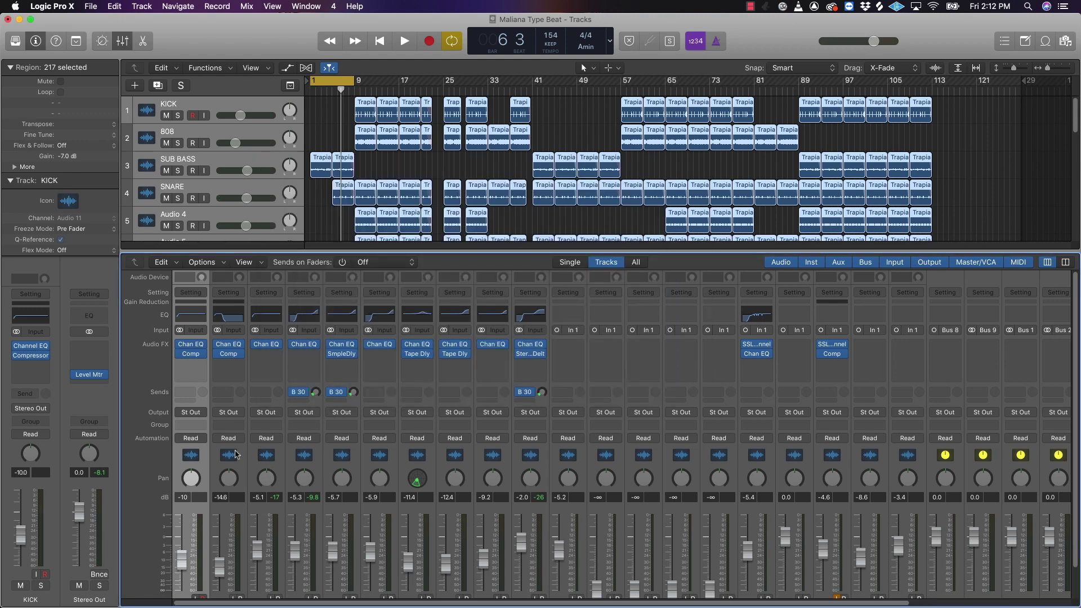
Insert the stereo Waves Submarine (s) plug-in below the Channel EQ on SUB BASS.
scroll(236, 454, "down", 2)
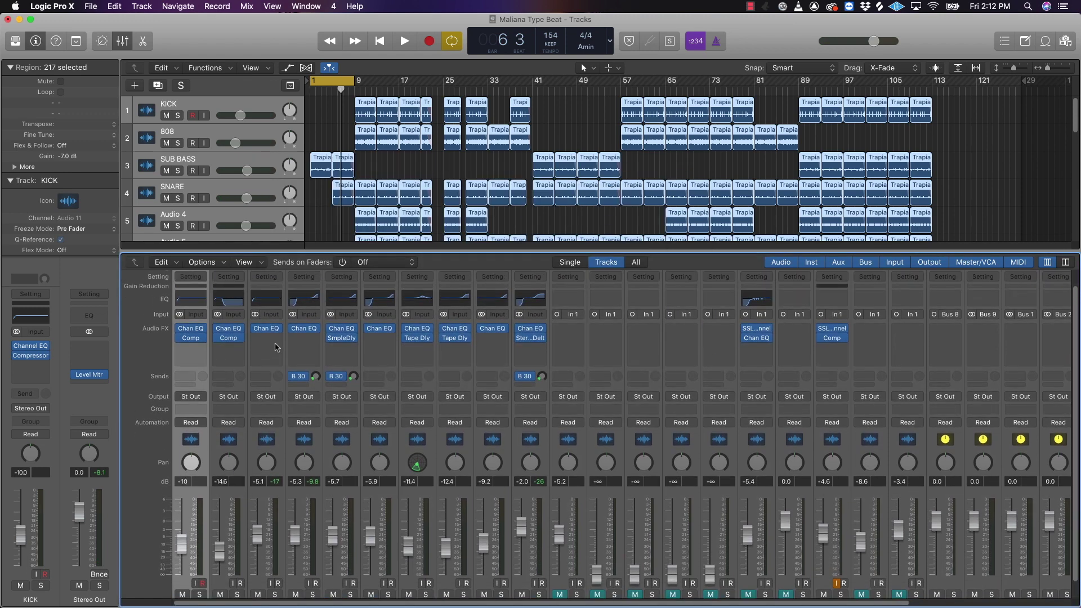
left_click(277, 340)
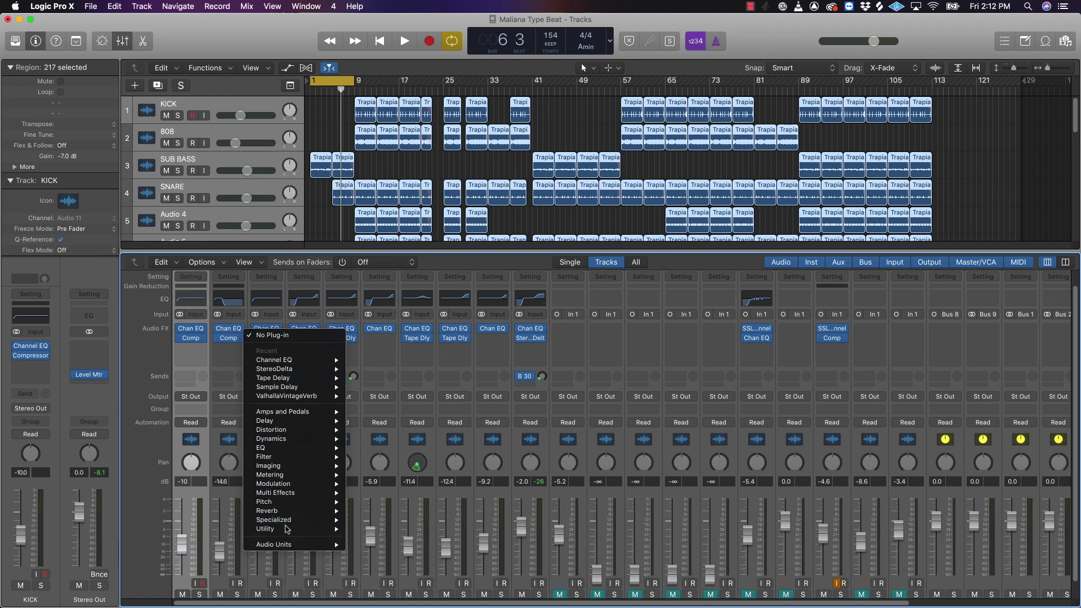
mouse_move(283, 545)
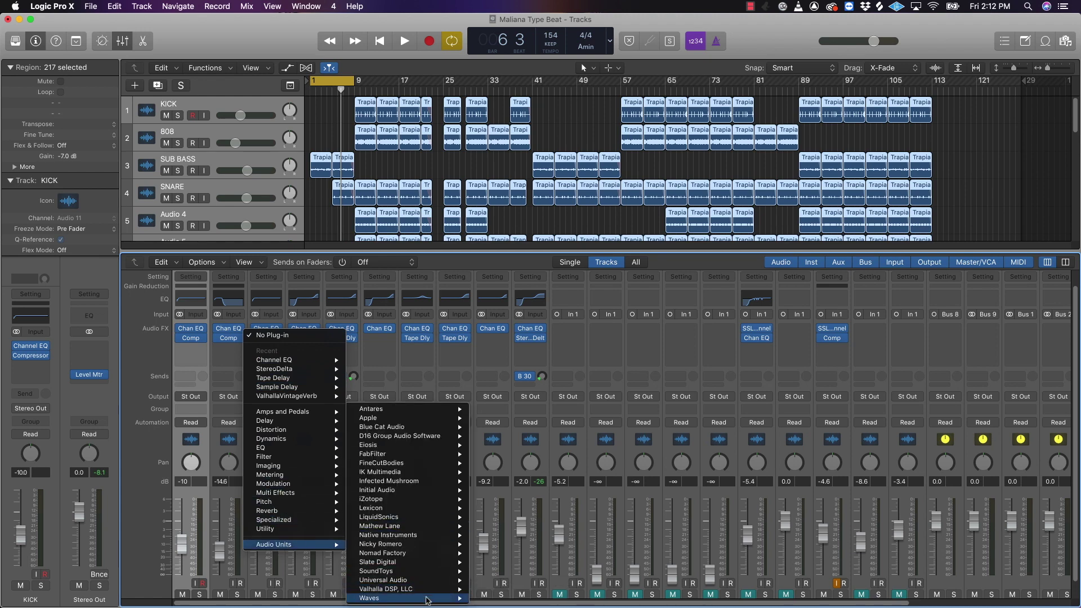
mouse_move(427, 598)
scroll(540, 490, "down", 10)
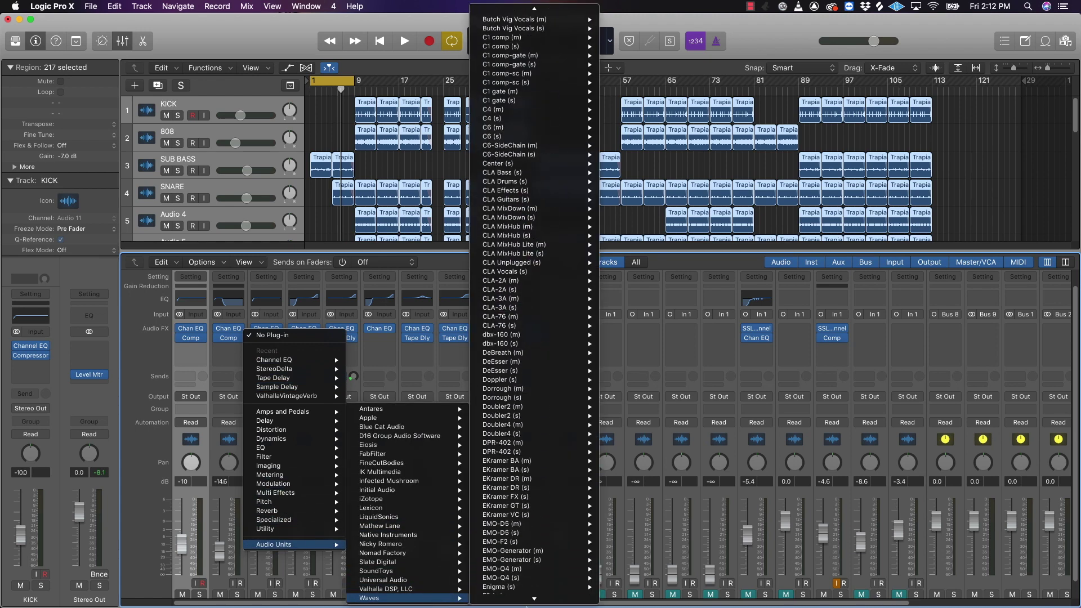
scroll(524, 594, "down", 20)
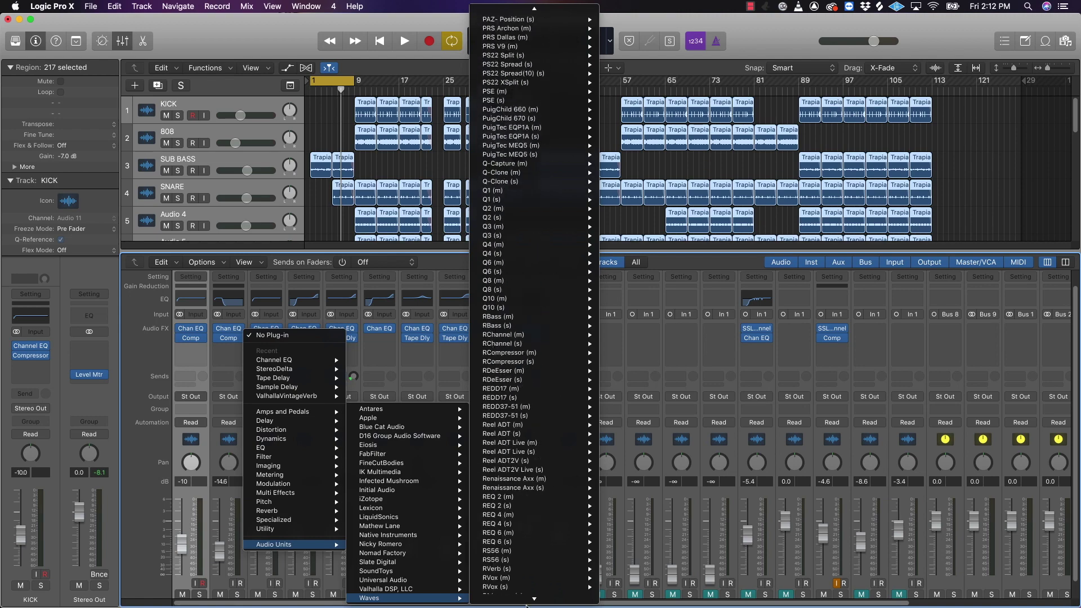
mouse_move(545, 447)
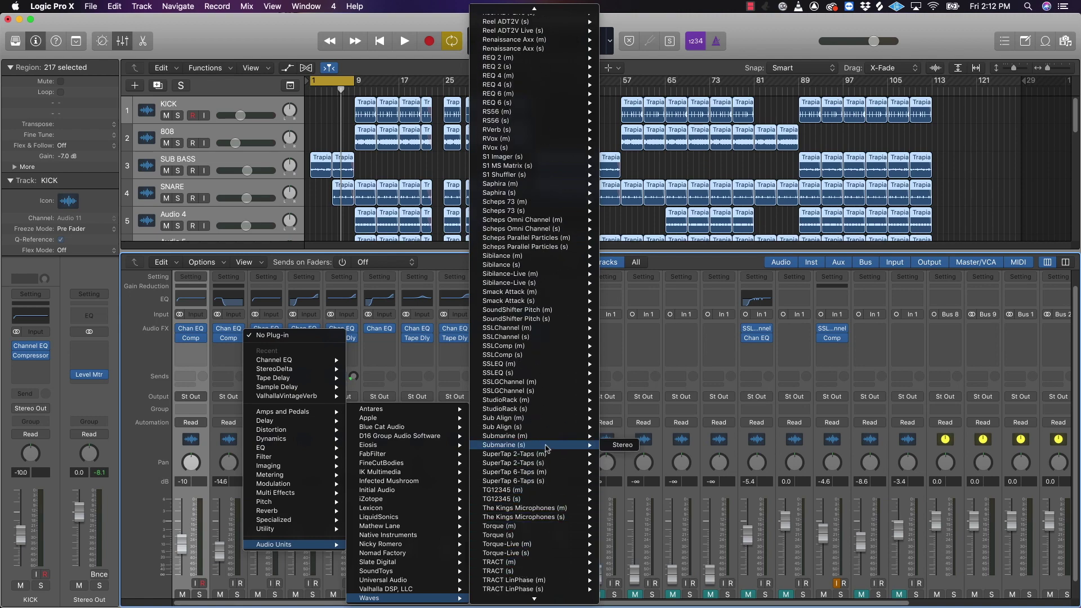
left_click(621, 444)
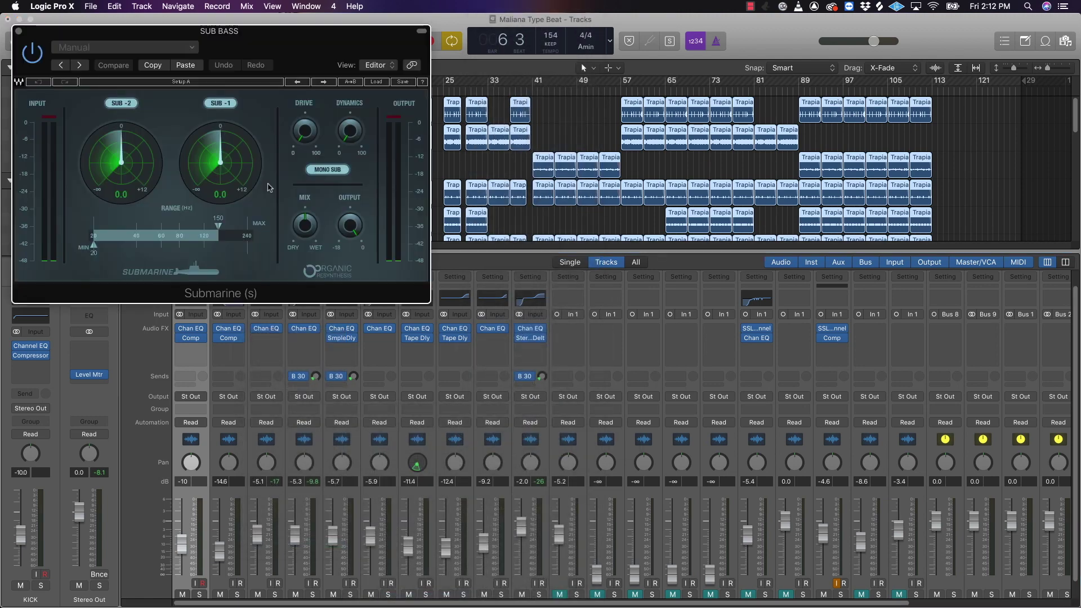
left_click_drag(209, 61, 479, 259)
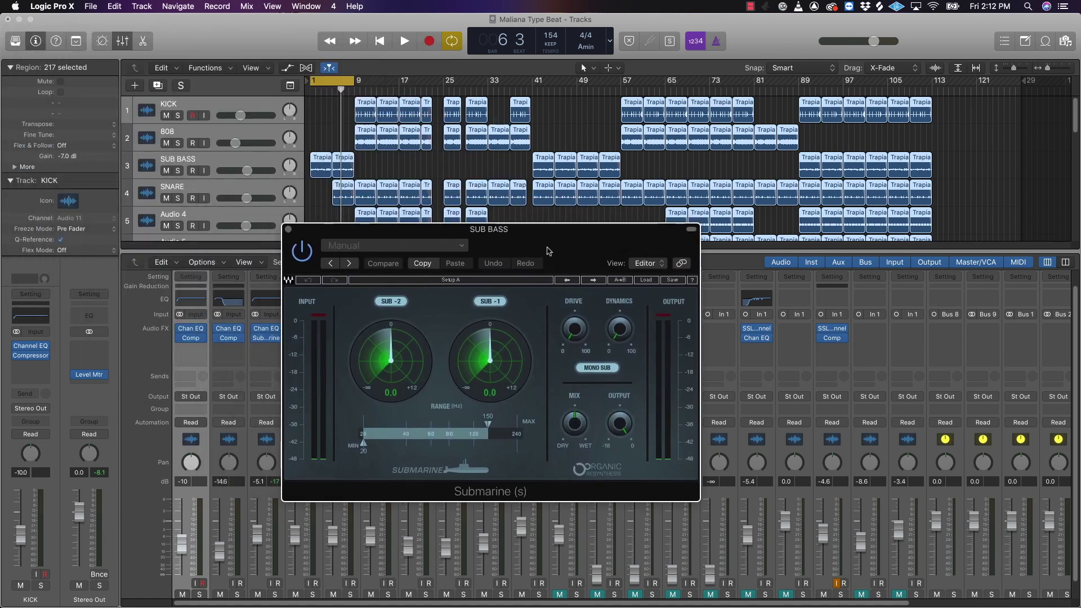
Load the factory preset 808Quake in the Submarine plug-in on SUB BASS.
left_click(457, 247)
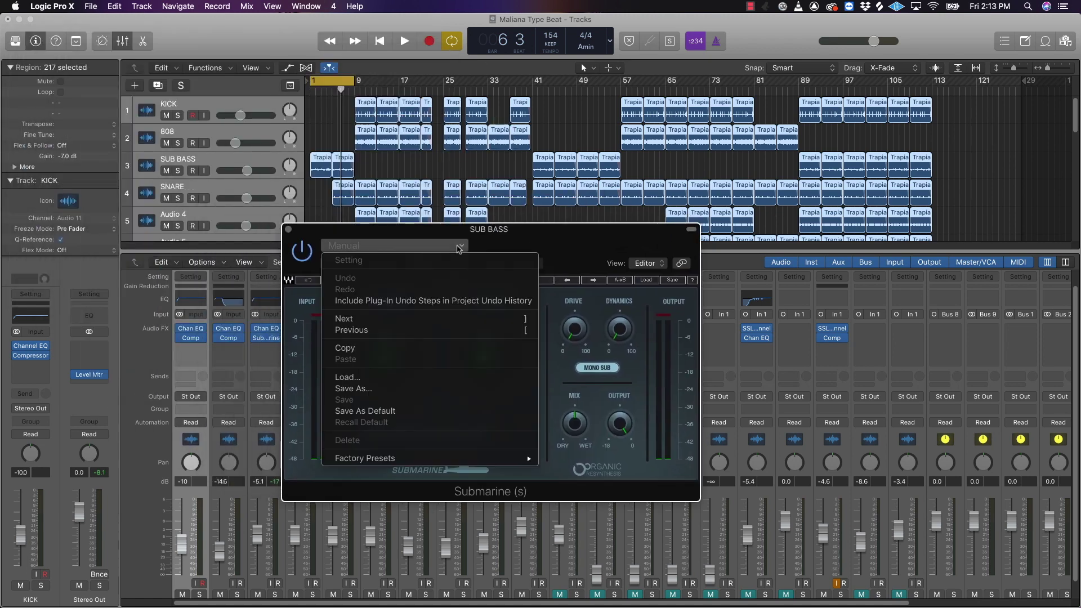
mouse_move(405, 459)
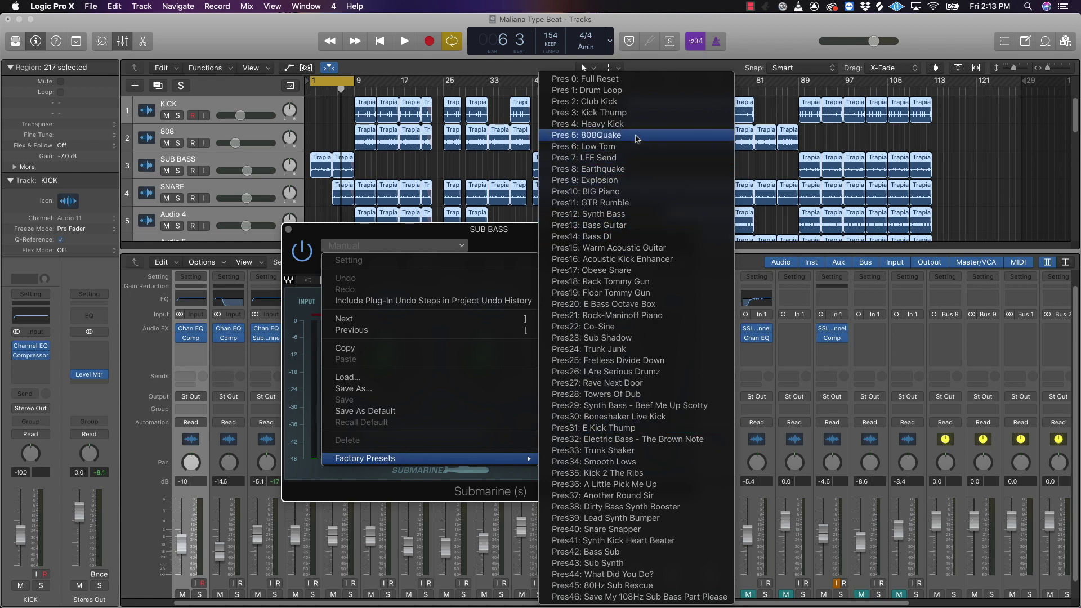
left_click(637, 139)
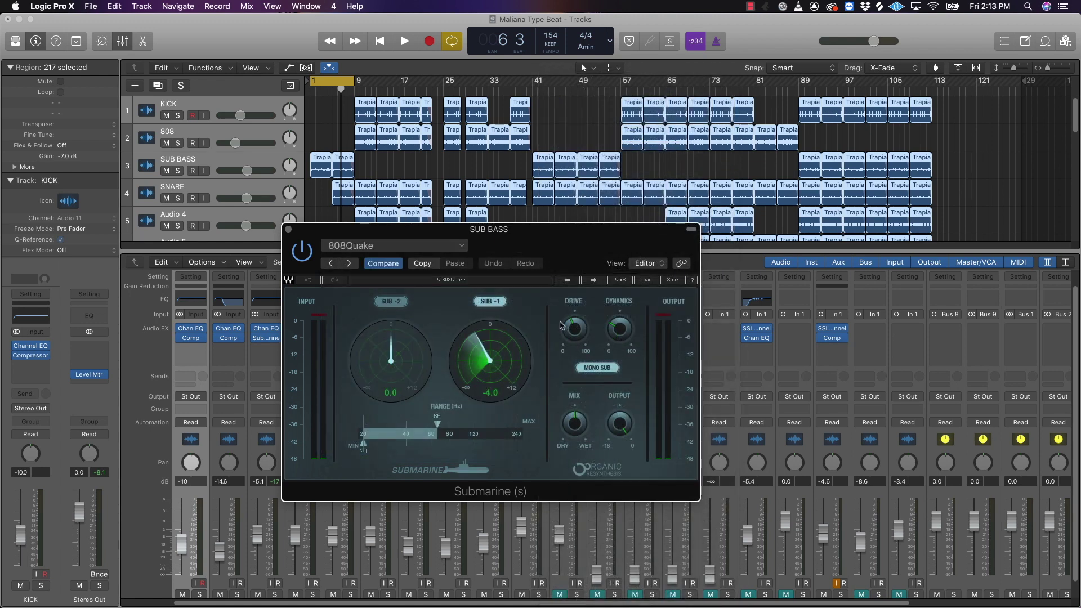
Lower the SUB BASS fader to -6.6 dB during playback with Submarine active, hide the plug-in window and stop playback.
key("space")
left_click_drag(562, 229, 612, 152)
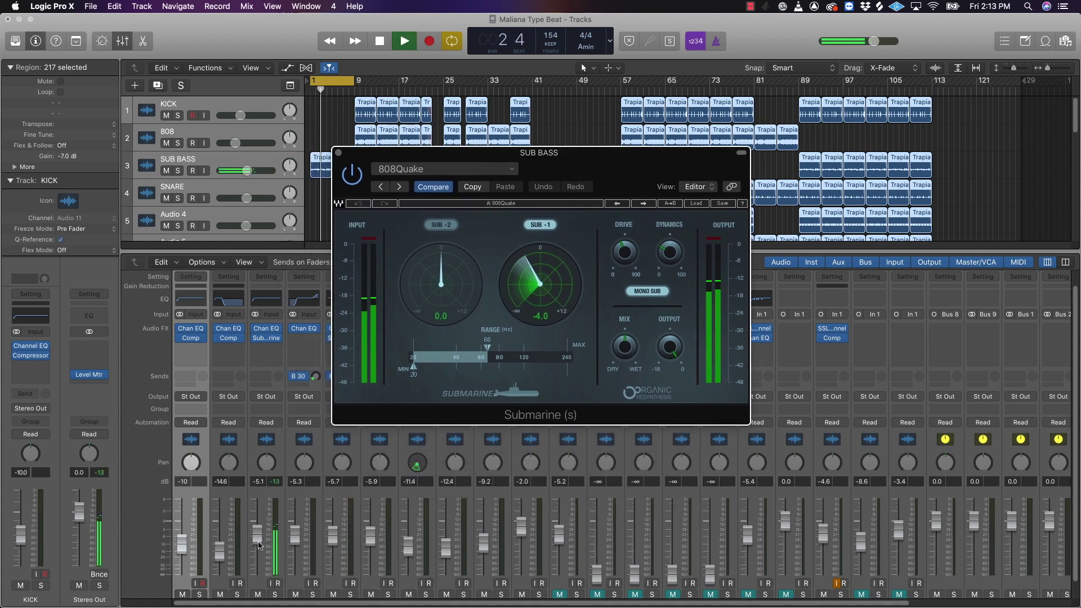
left_click_drag(263, 545, 261, 551)
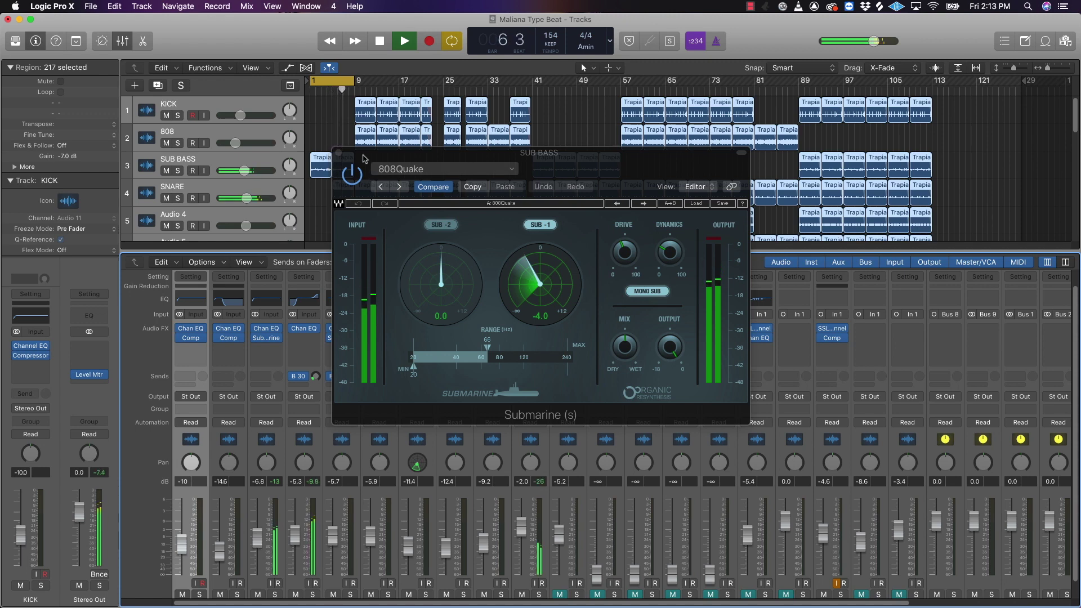
key("v")
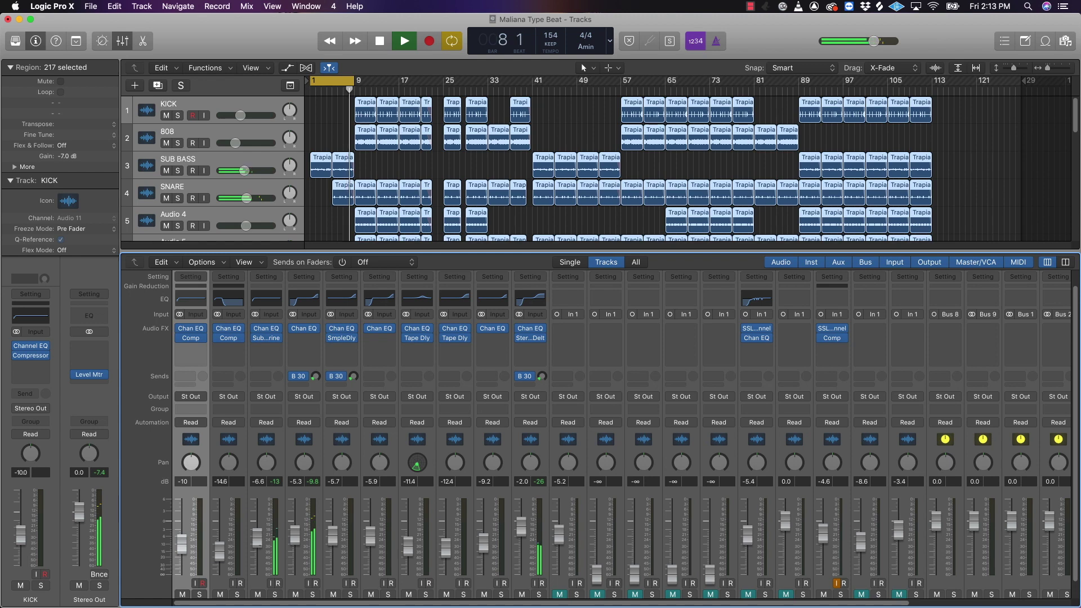
left_click_drag(263, 545, 262, 545)
key("space")
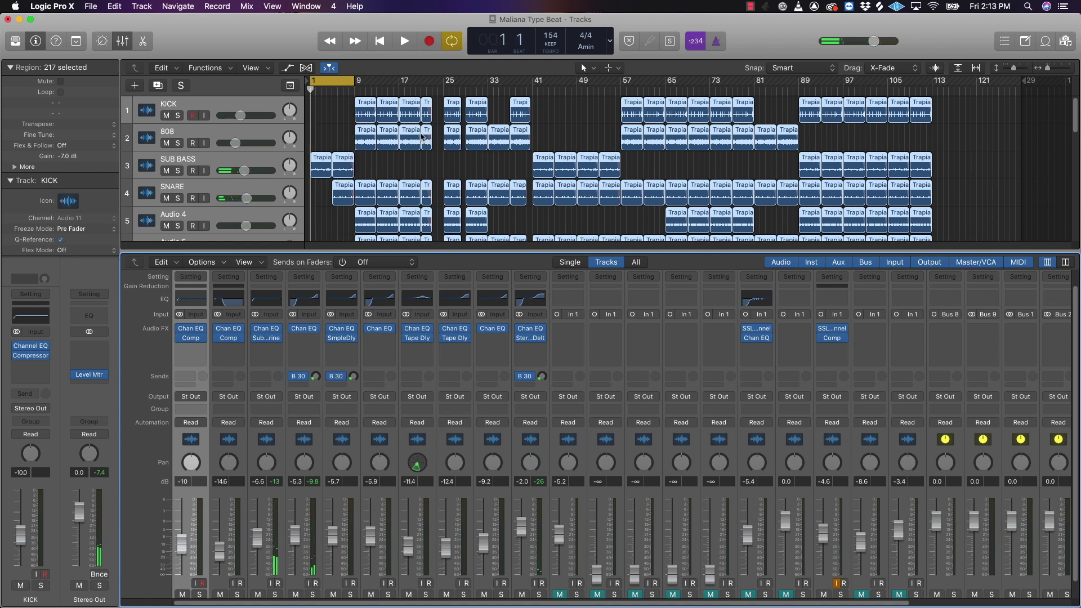
Extend the cycle range from bar 1 to the gap in the regions before bar 25 and play back the mix.
left_click_drag(351, 82, 432, 132)
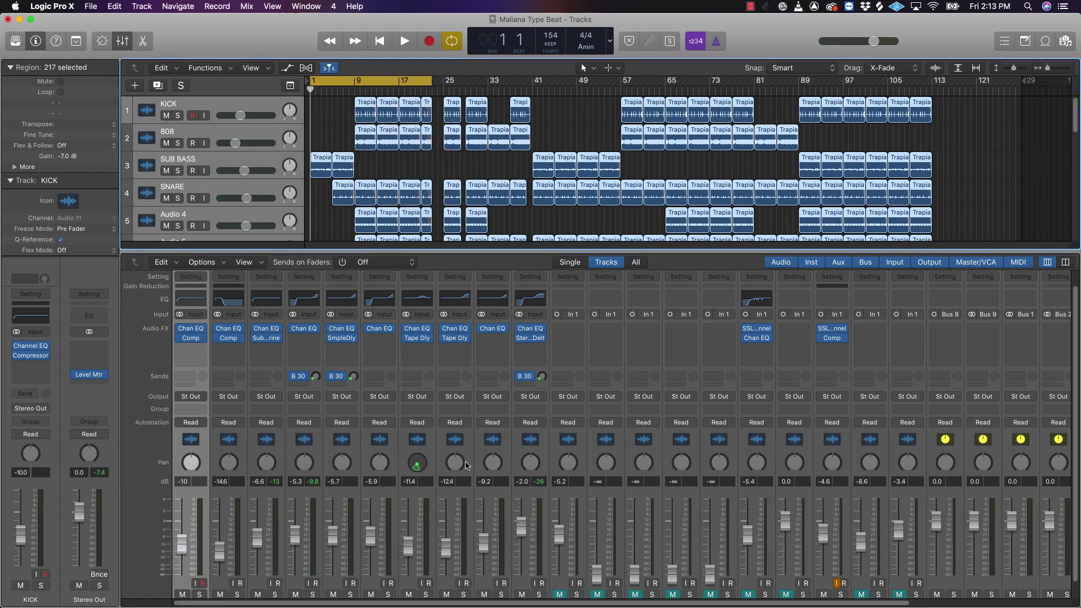
key("space")
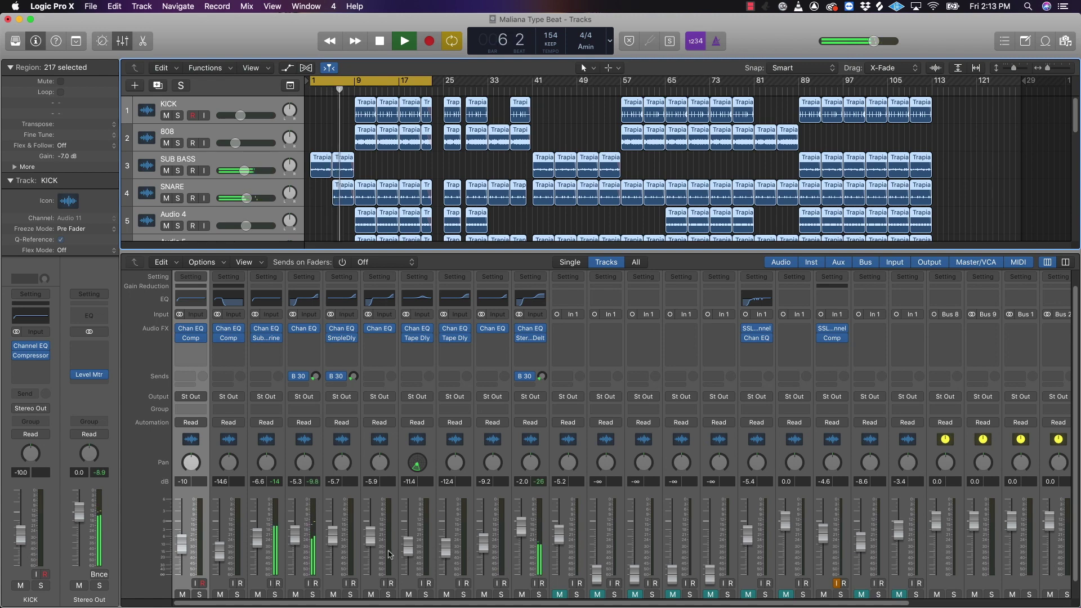
scroll(397, 546, "down", 2)
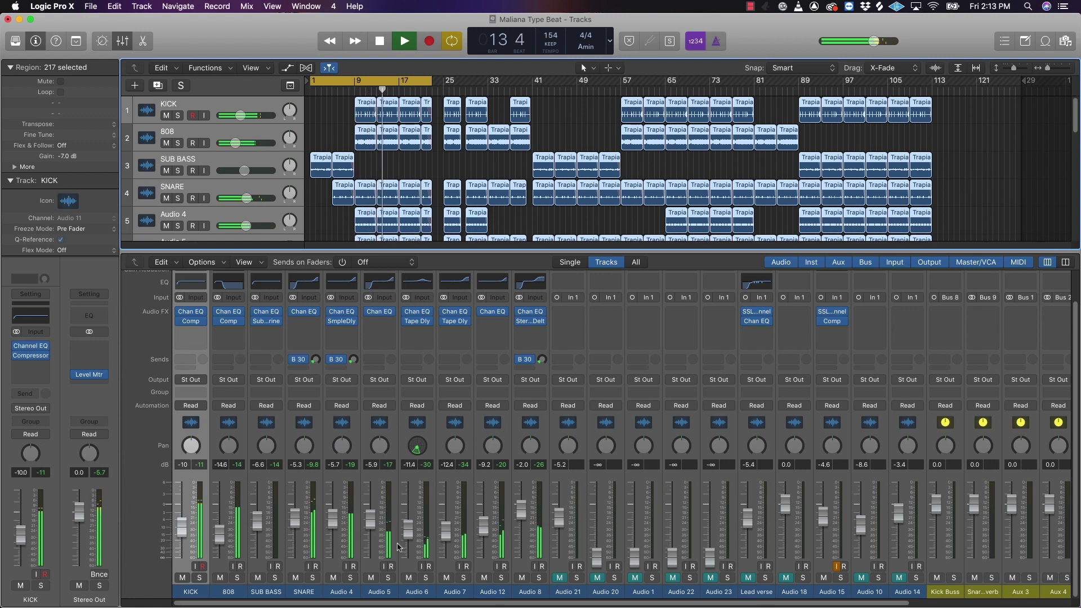
Stop playback and insert the stereo iZotope Ozone 8 plug-in above the Level Meter on the Stereo Out channel.
key("space")
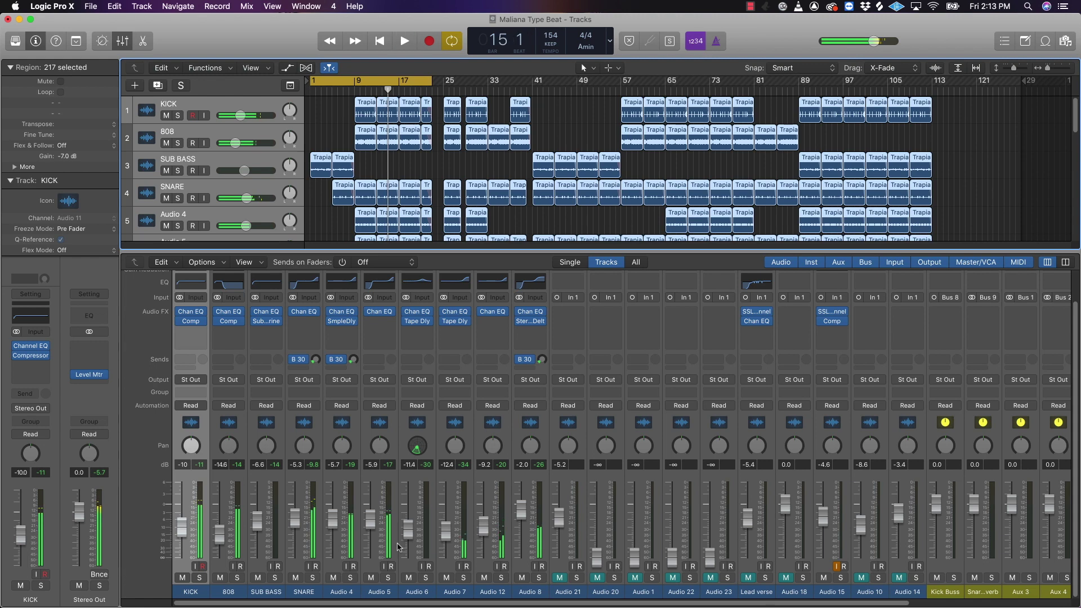
left_click(104, 350)
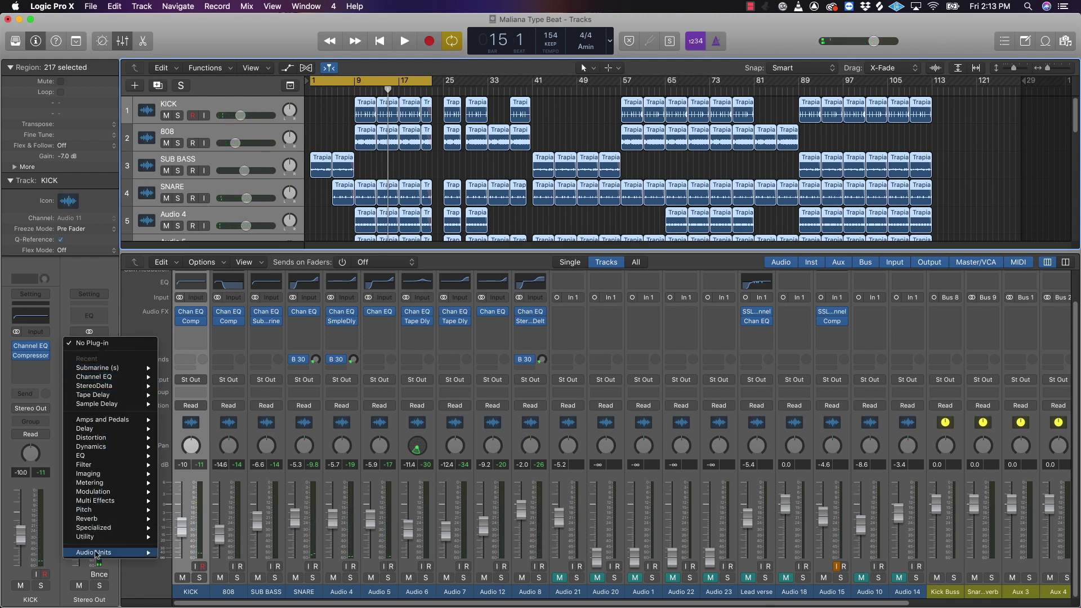
mouse_move(98, 554)
mouse_move(203, 537)
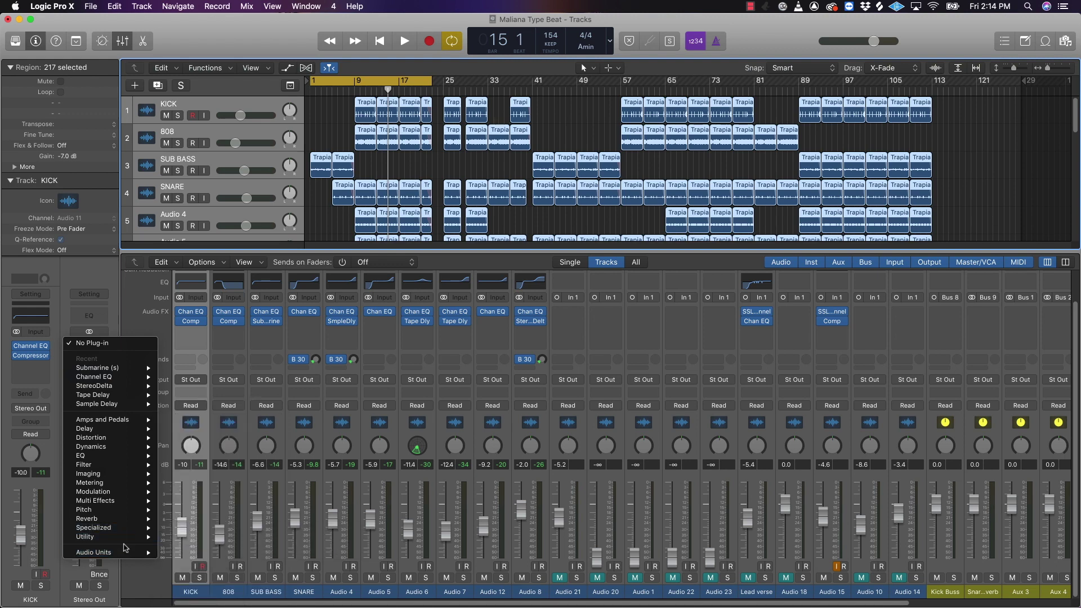
mouse_move(223, 499)
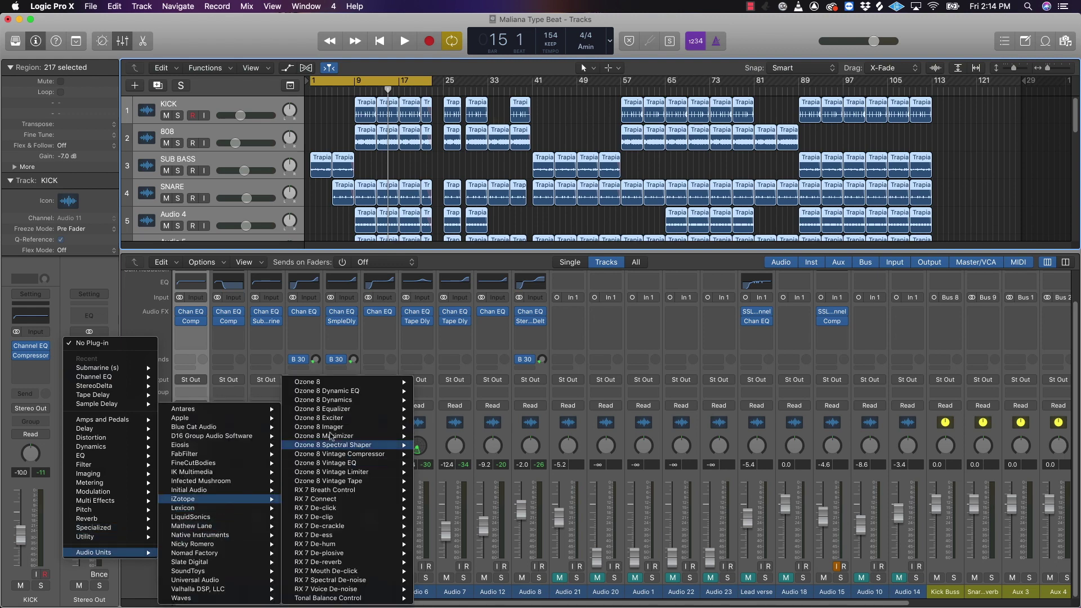
mouse_move(348, 383)
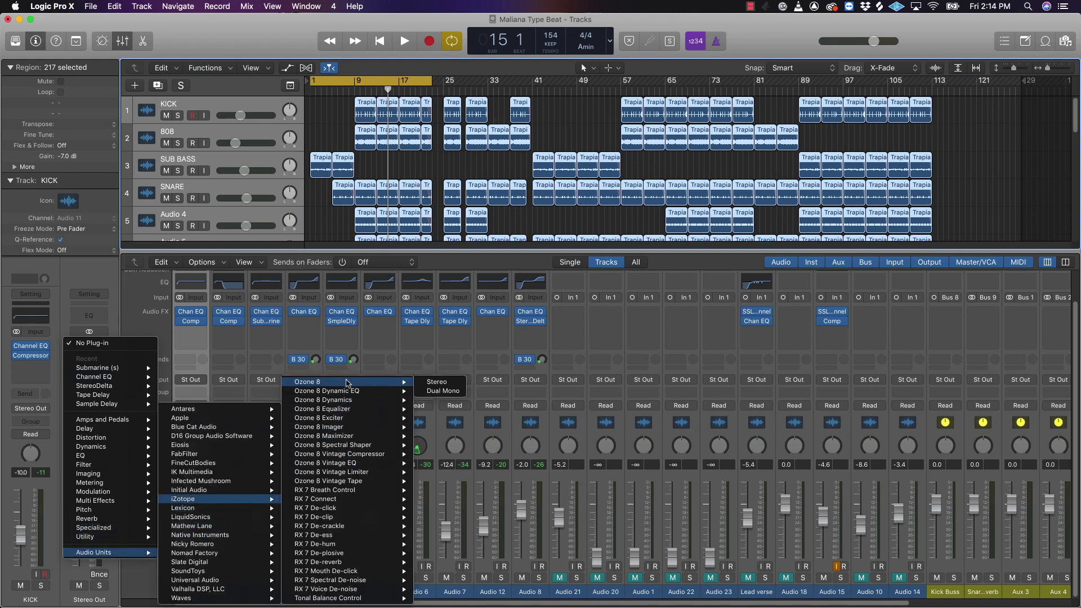
left_click(436, 382)
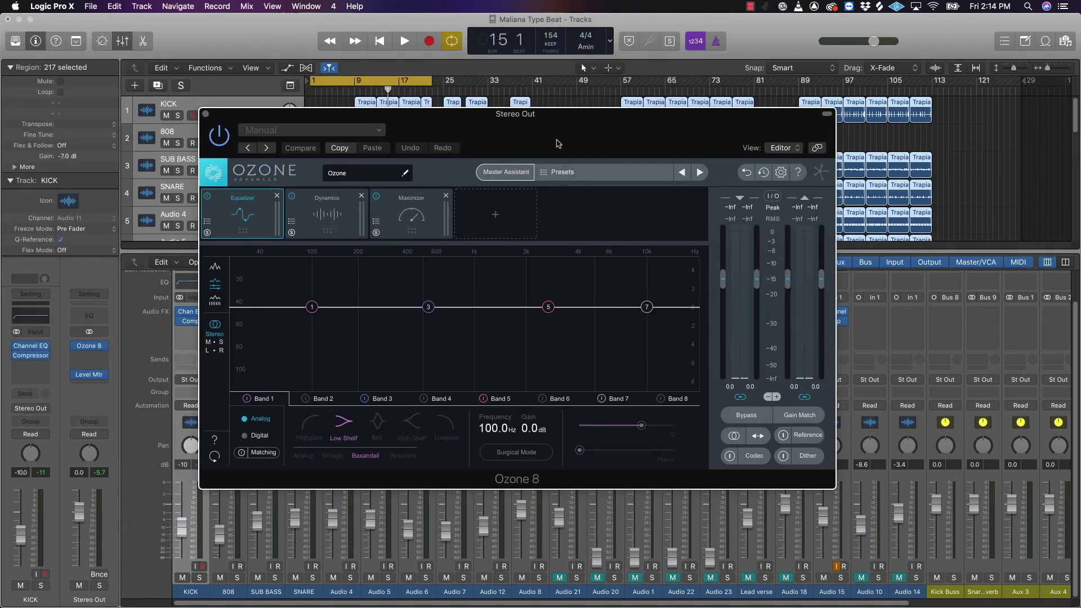
Remove Ozone's Equalizer and Dynamics modules, and set the Maximizer threshold to 0.0 dB and ceiling to -0.1 dB.
left_click(273, 209)
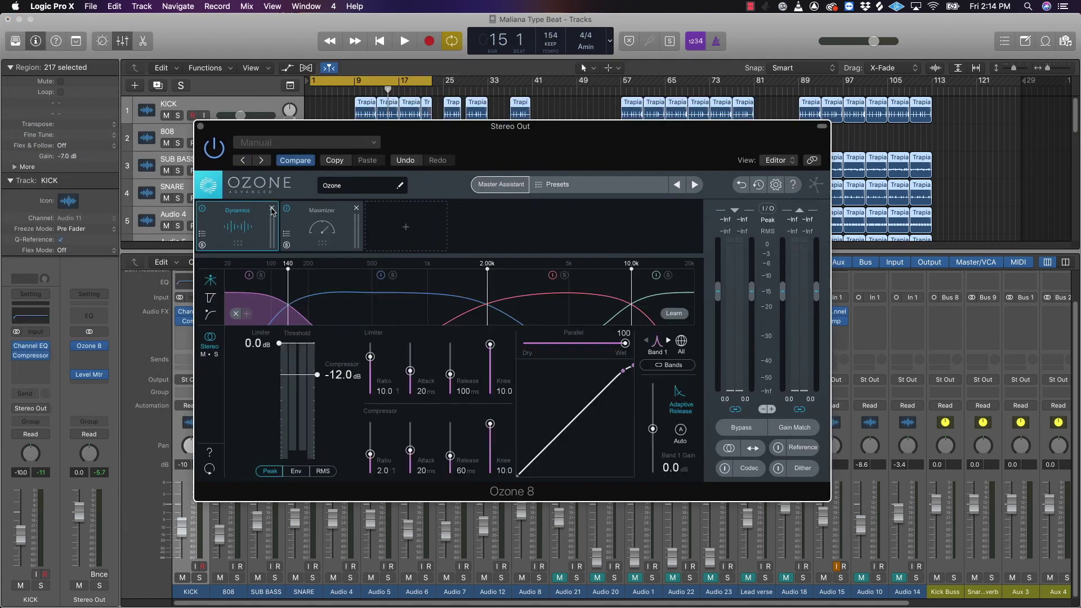
left_click(272, 209)
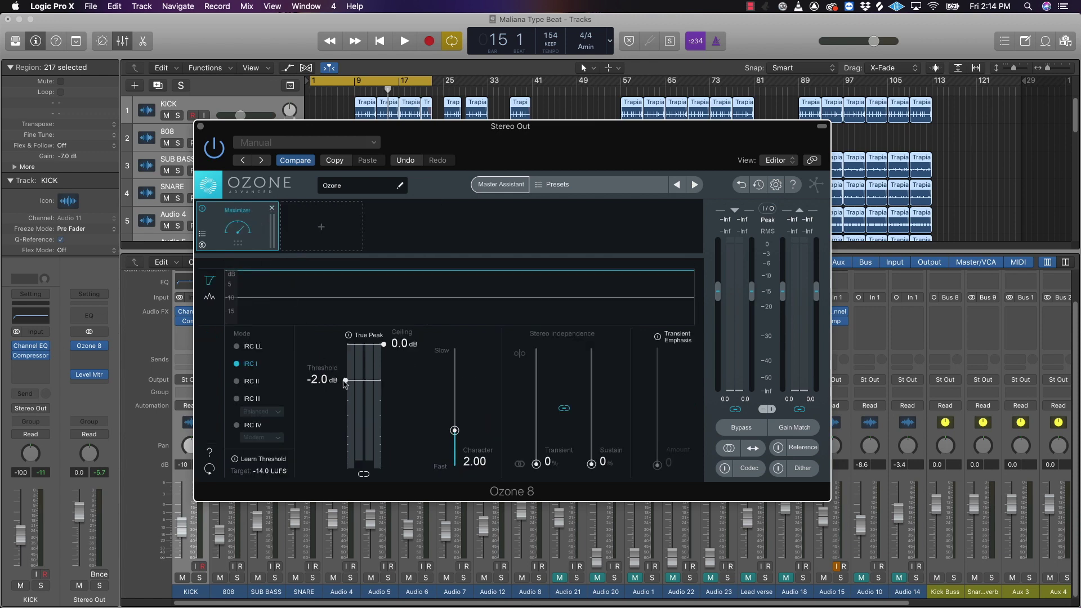
left_click_drag(345, 382, 385, 347)
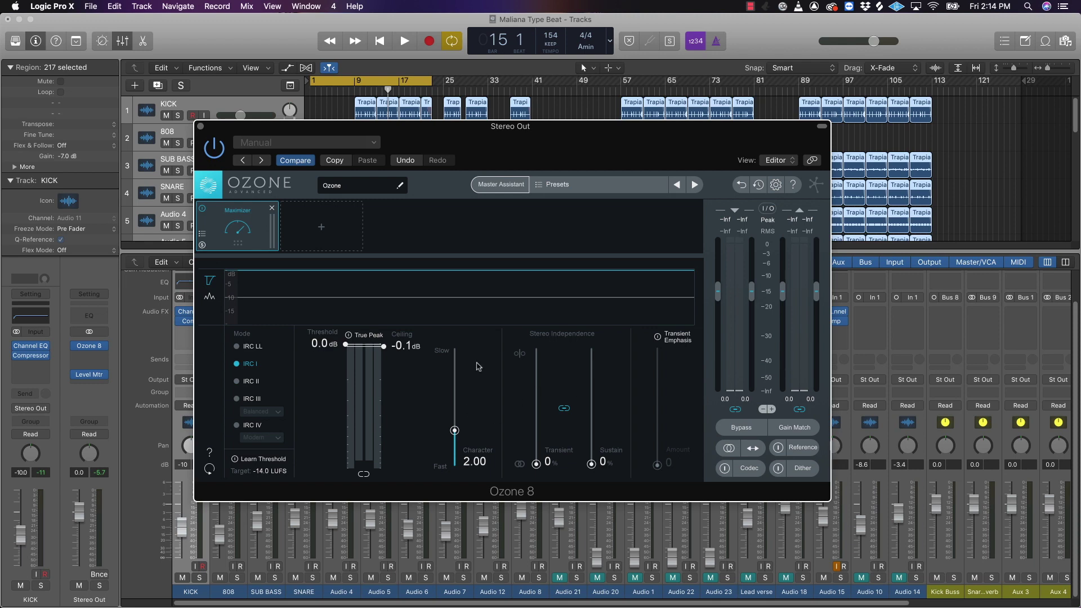
left_click_drag(524, 140, 460, 138)
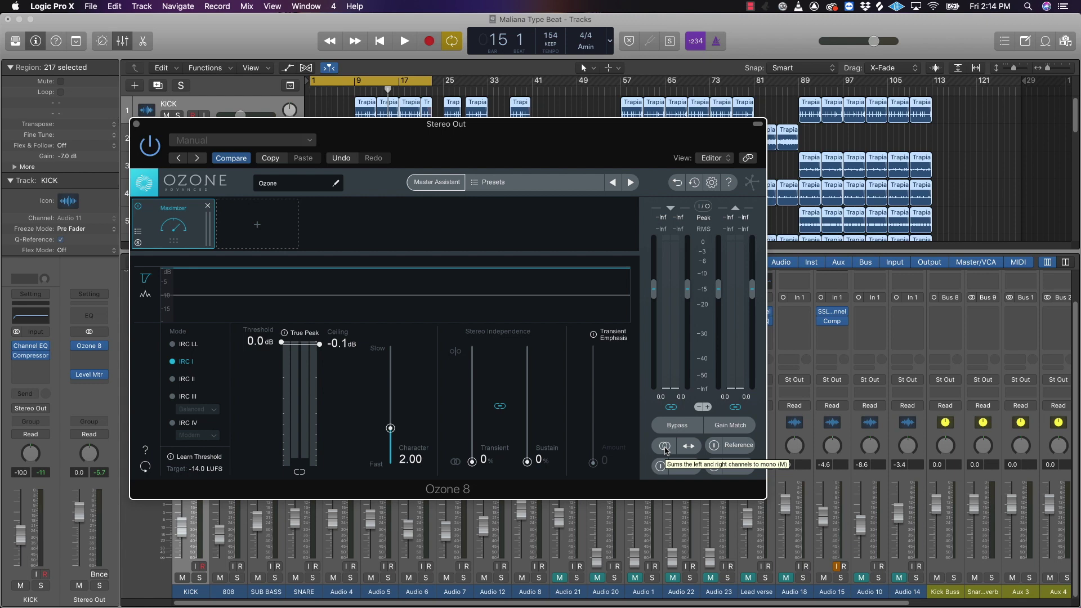
Play back the mix from bar 1 and sum the Stereo Out to mono in Ozone to check its mono compatibility.
key("space")
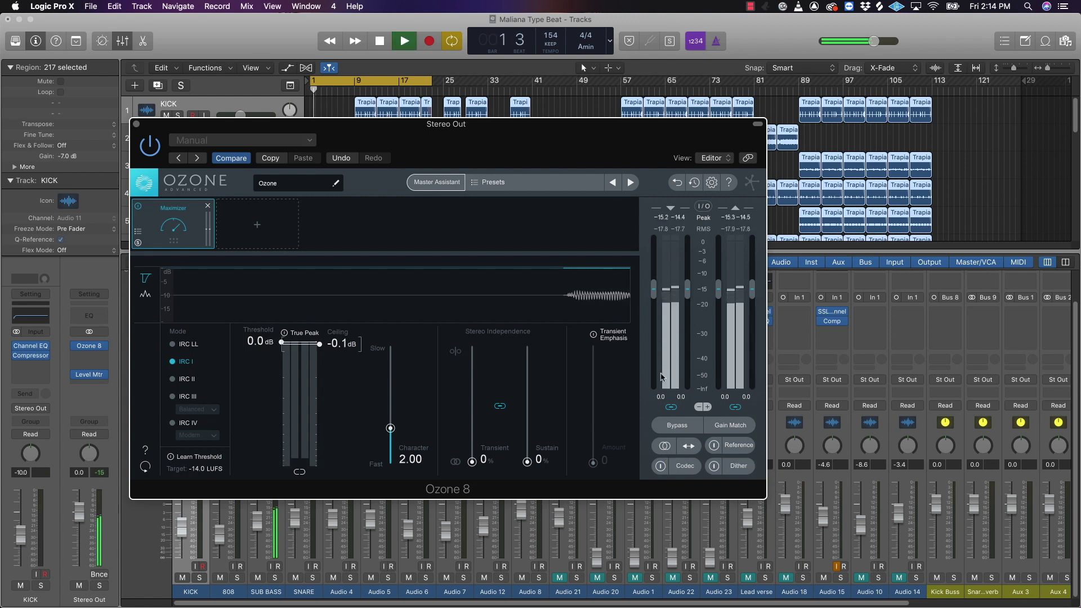
left_click_drag(554, 144, 661, 141)
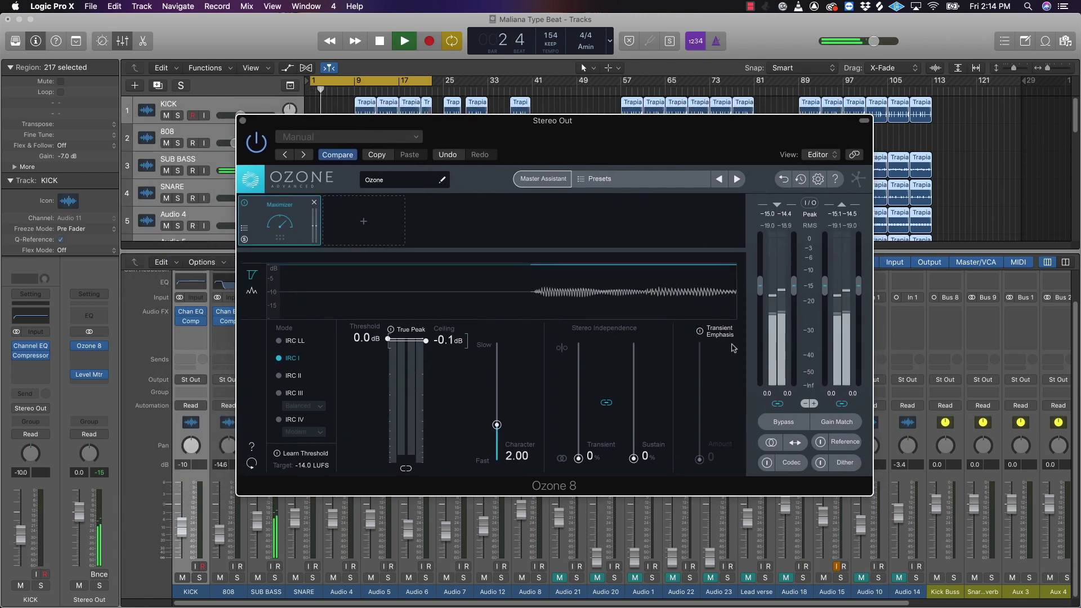
left_click(770, 442)
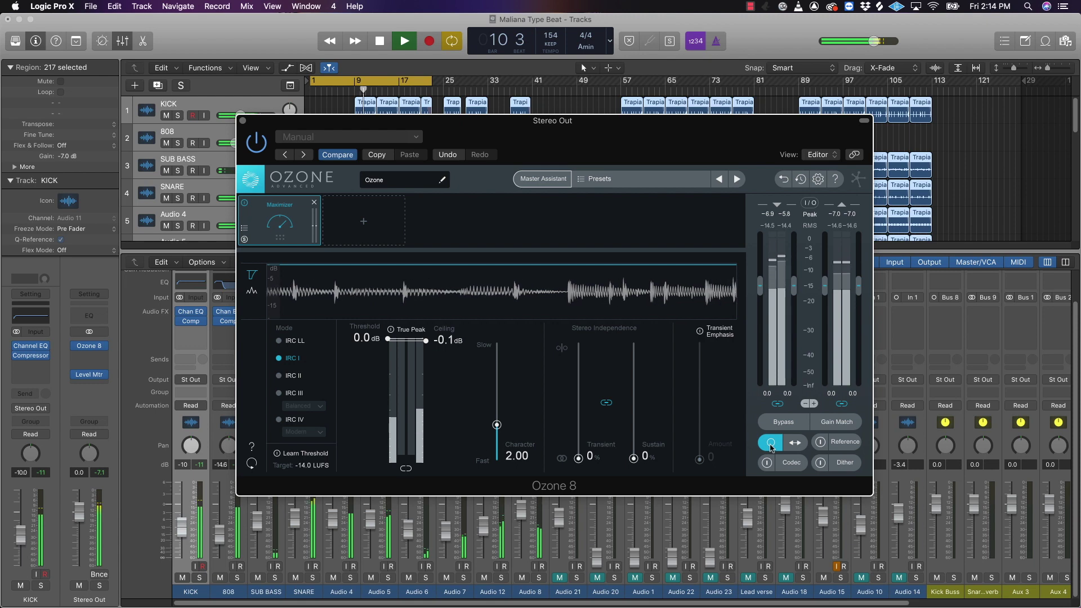
Add a temporary Imager module, compare mono with stereo, remove the module, switch off mono summing and stop playback.
left_click(362, 228)
left_click(334, 414)
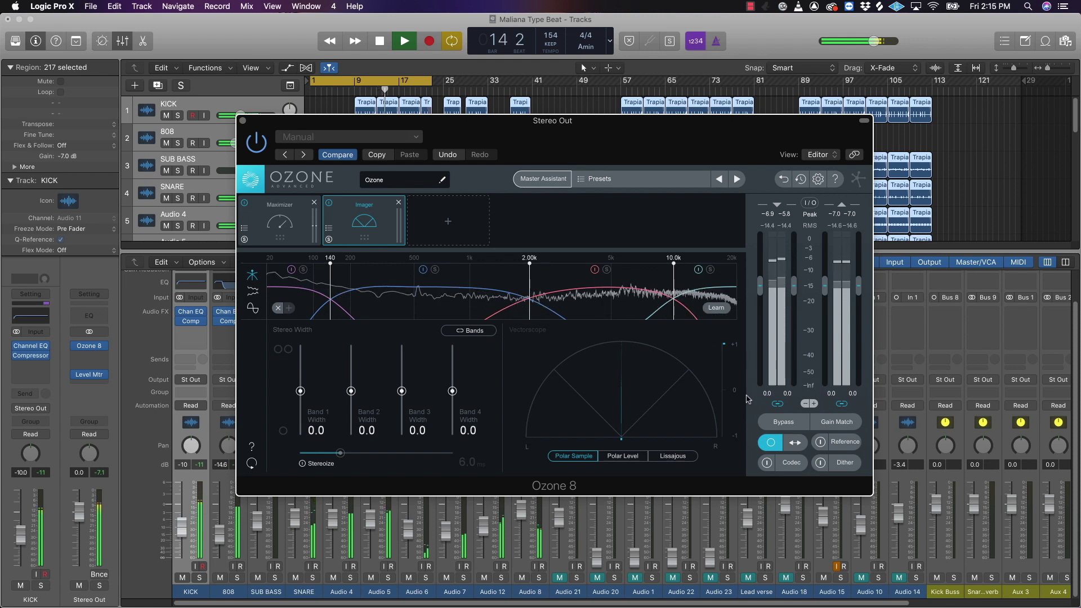
left_click(771, 443)
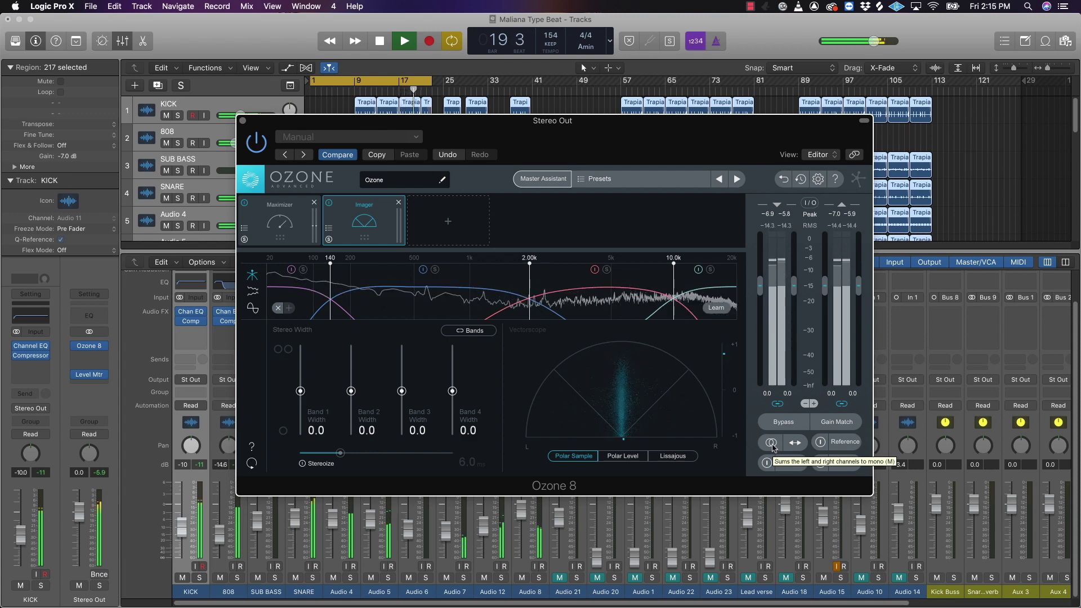
left_click(772, 442)
left_click(399, 202)
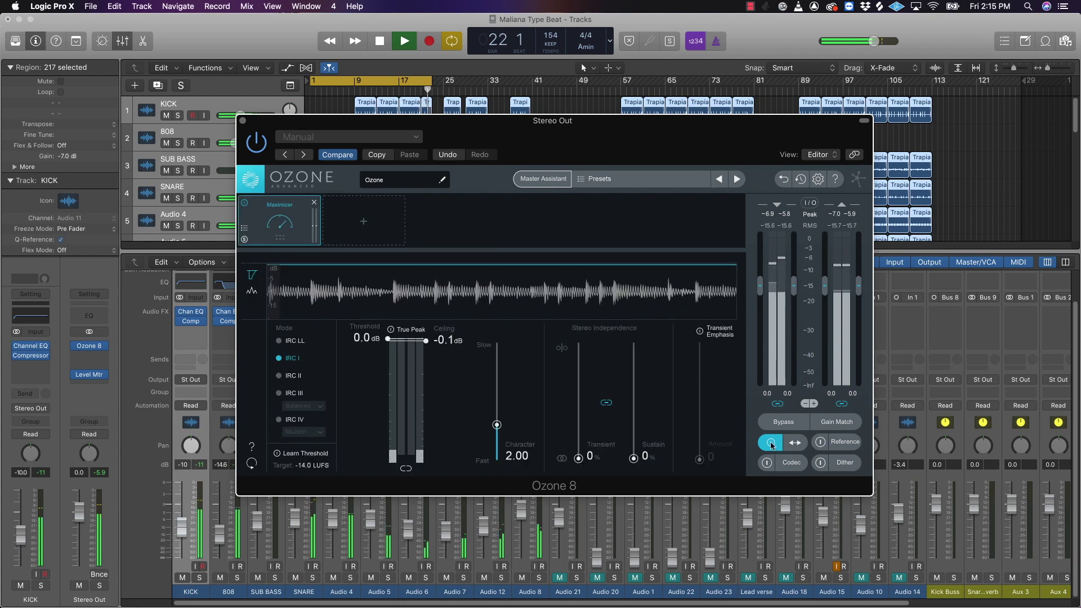
left_click(772, 443)
key("space")
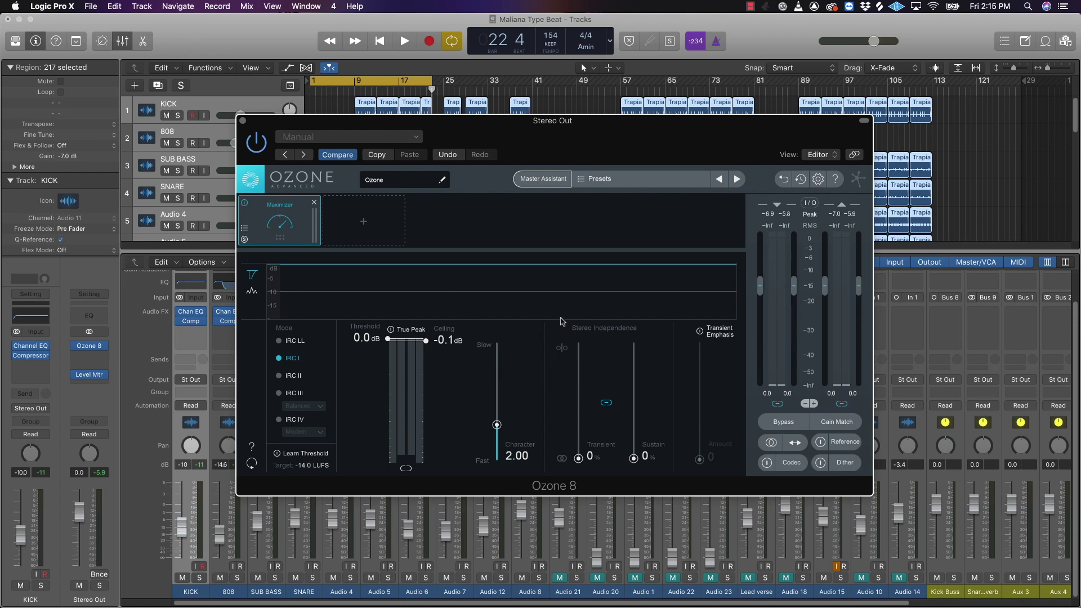
Set the Ozone Maximizer to the IRC IV Modern mode with a Character of 0.65.
left_click_drag(578, 137, 640, 152)
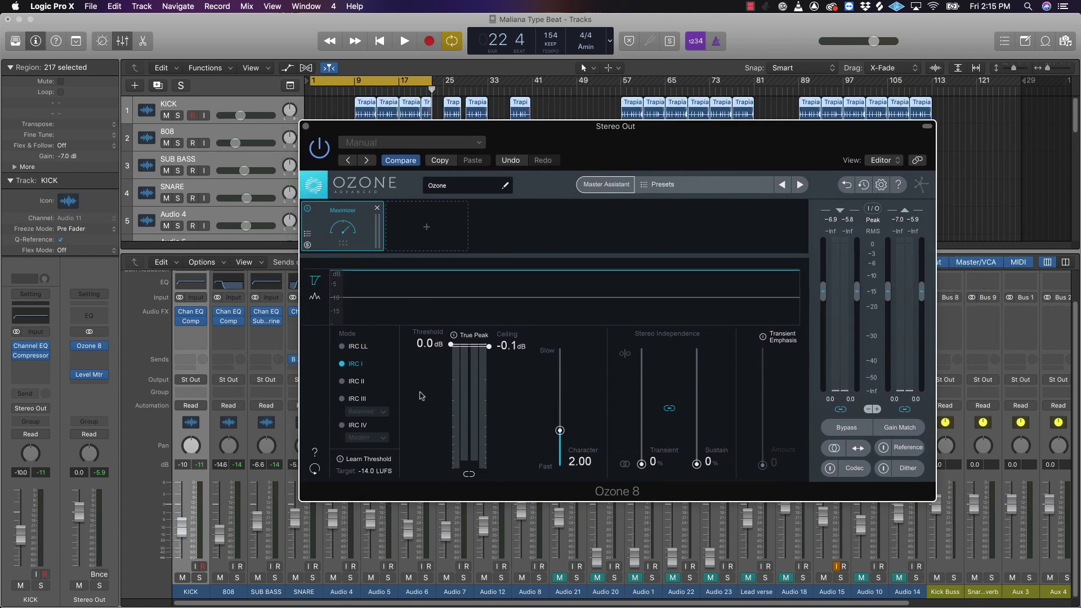
left_click(341, 426)
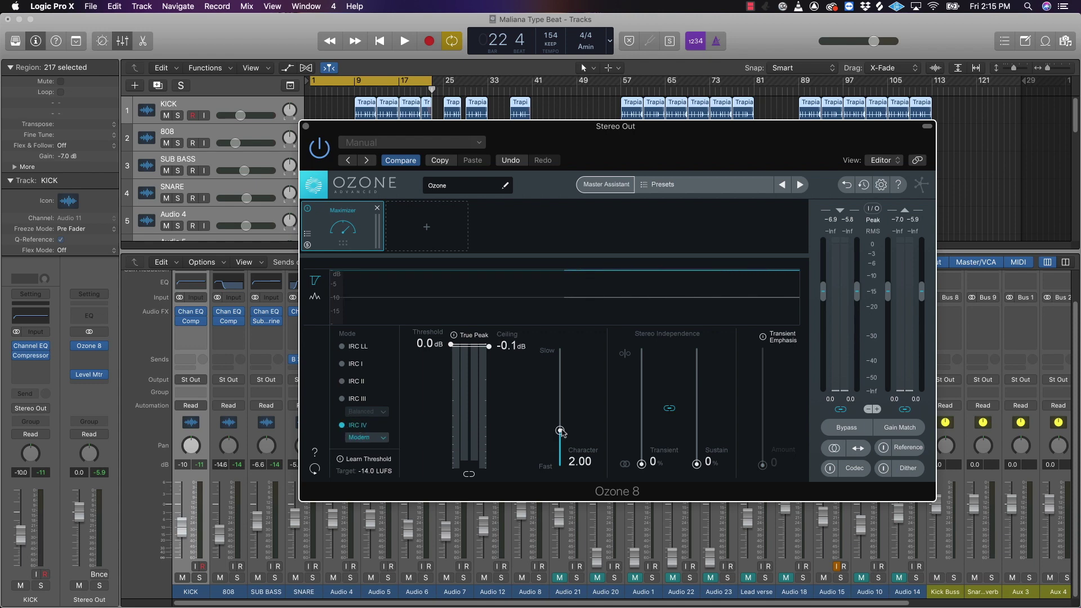
left_click_drag(560, 432, 560, 451)
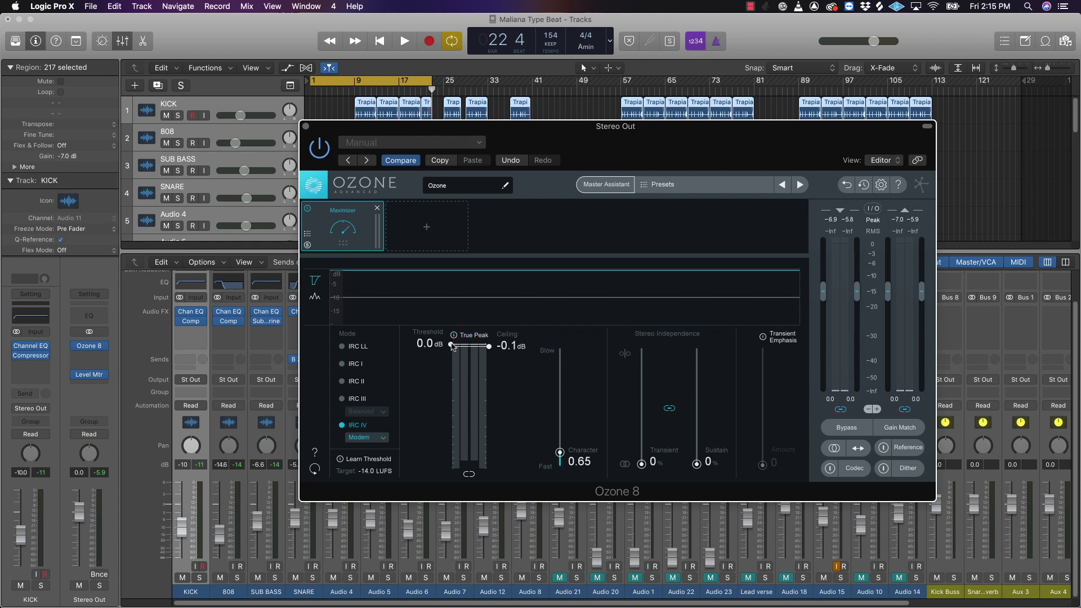
Open the Stereo Out Level Meter, shorten the cycle range to start at bar 9 and play back that section.
mouse_move(101, 383)
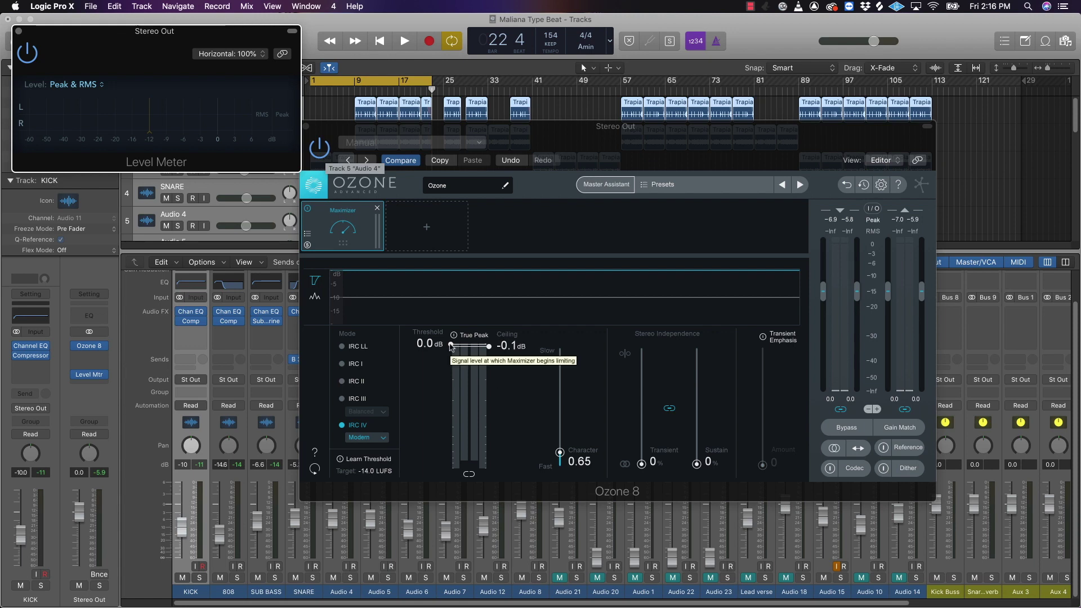
key("space")
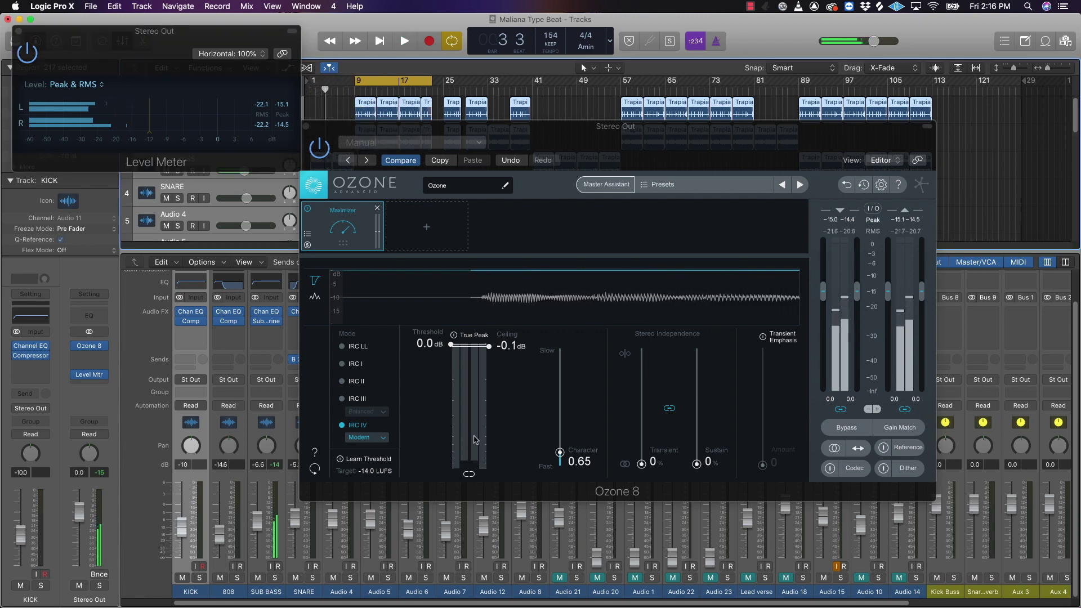
left_click(354, 113)
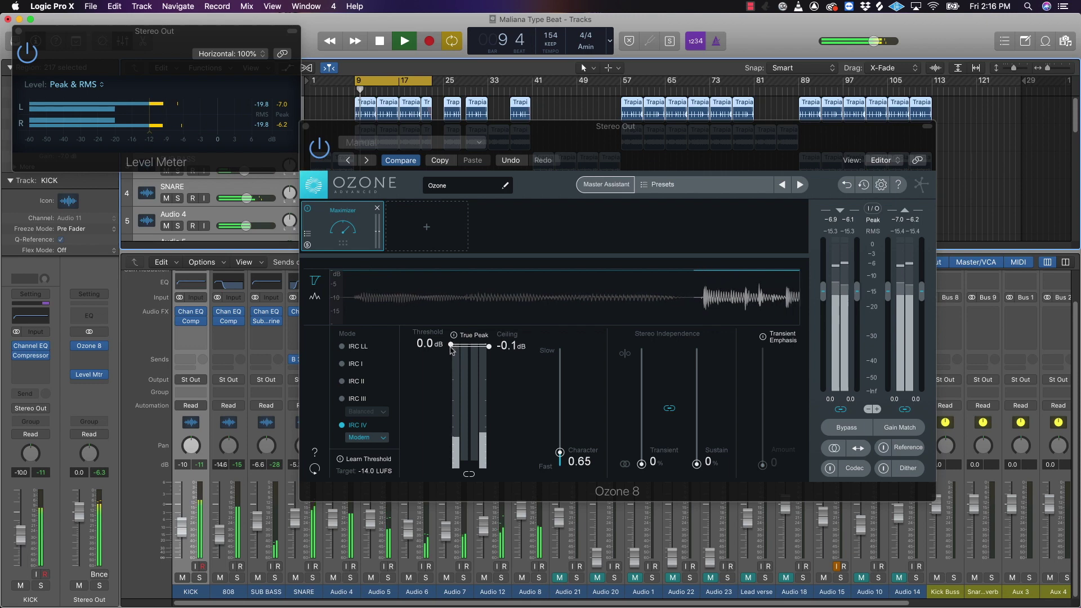
Lower the Maximizer threshold to -9.0 dB during playback and move the Level Meter's level marker to about -8 dB.
left_click_drag(452, 345, 456, 432)
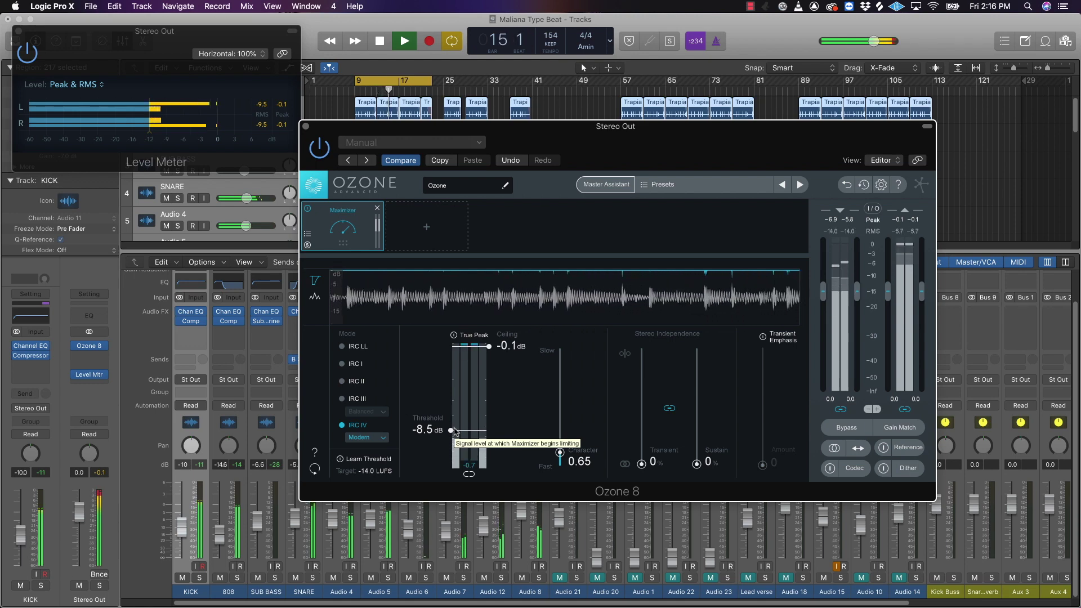
left_click_drag(456, 432, 457, 435)
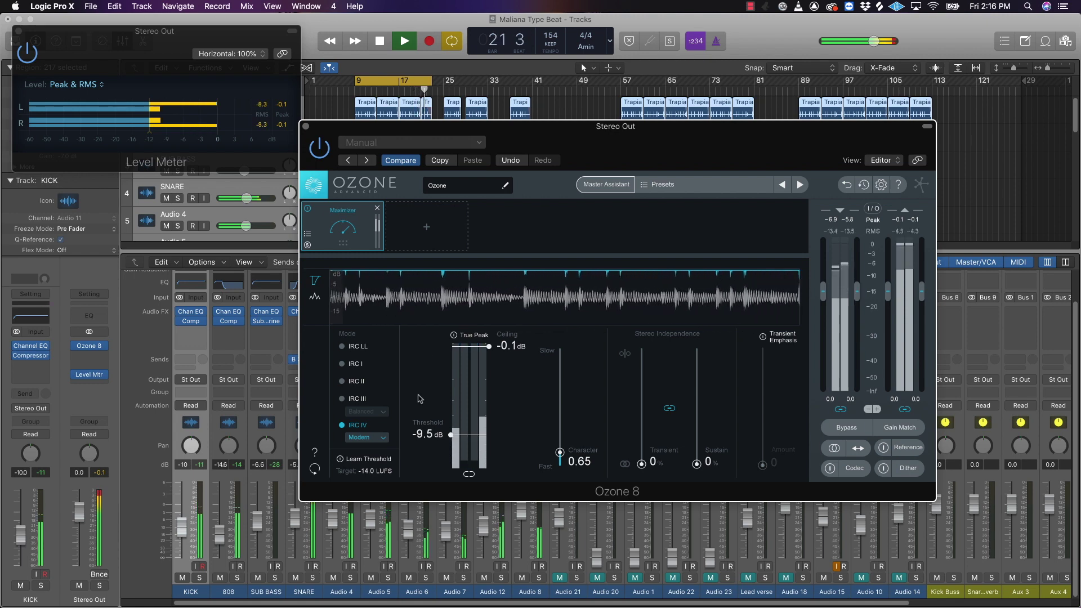
left_click_drag(451, 434, 455, 438)
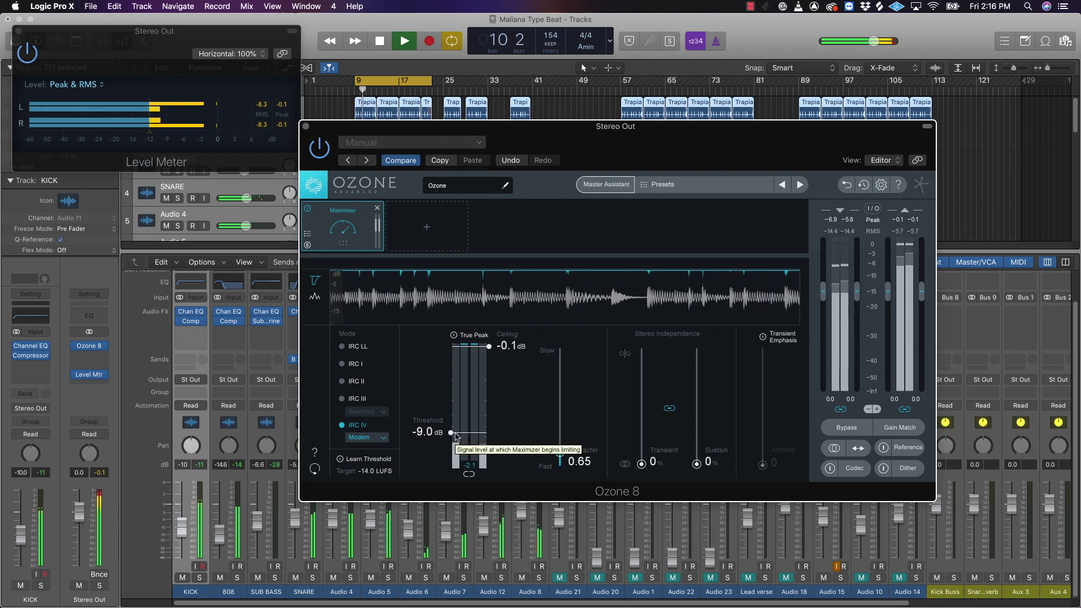
left_click(262, 111)
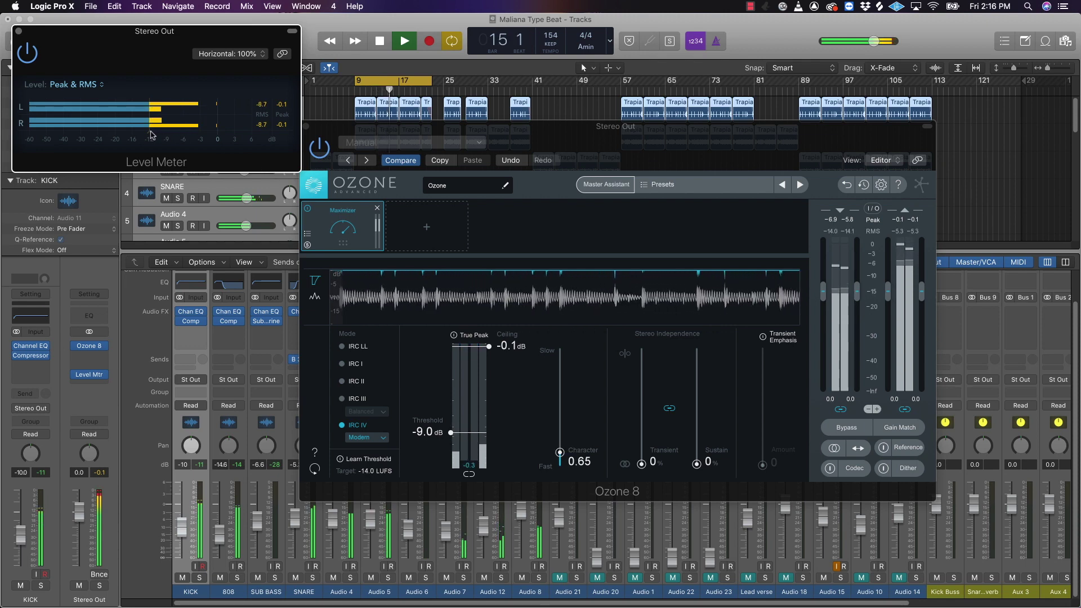
left_click_drag(150, 137, 172, 140)
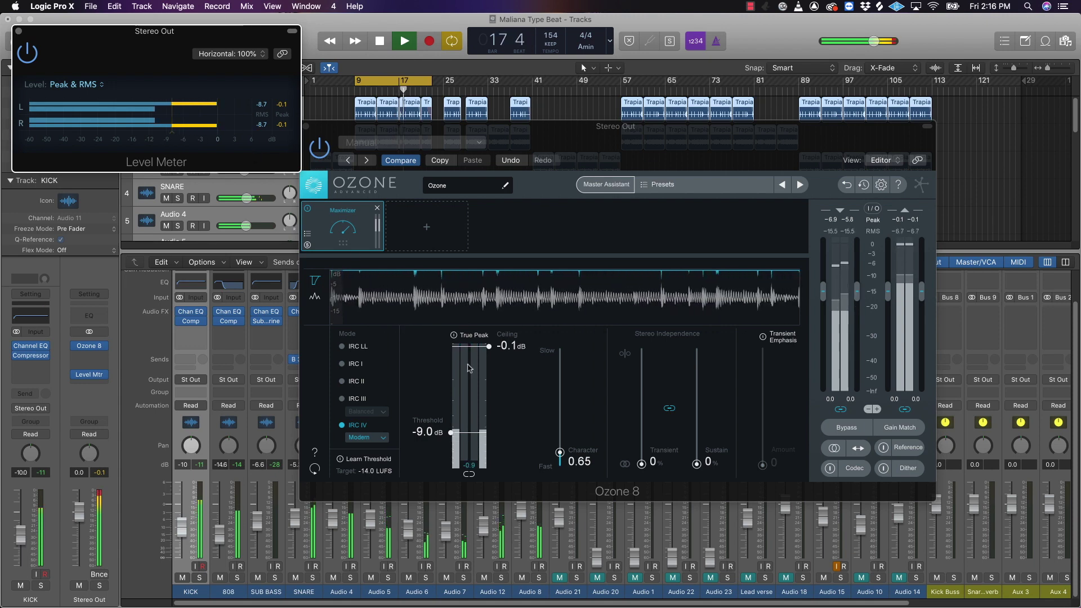
Compare the limited mix in mono and stereo, stop playback and close the Ozone window.
left_click(834, 449)
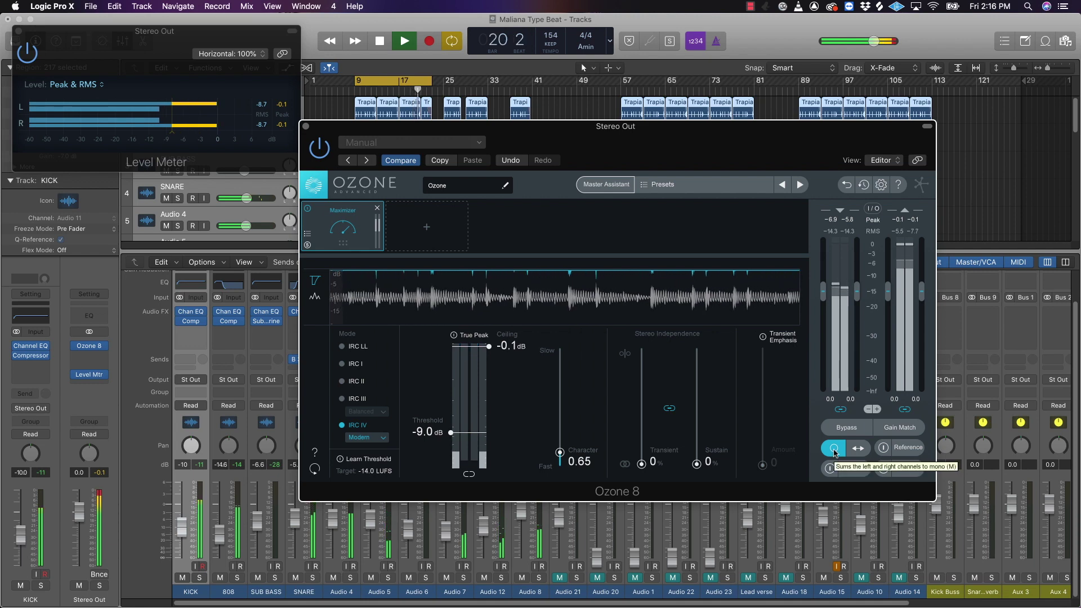
left_click(835, 449)
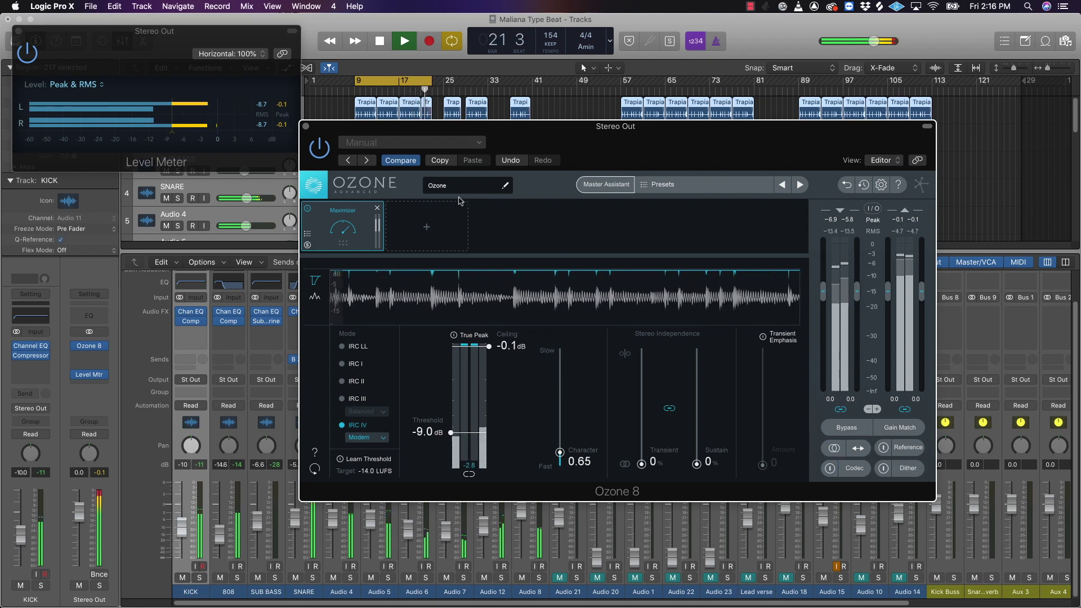
key("space")
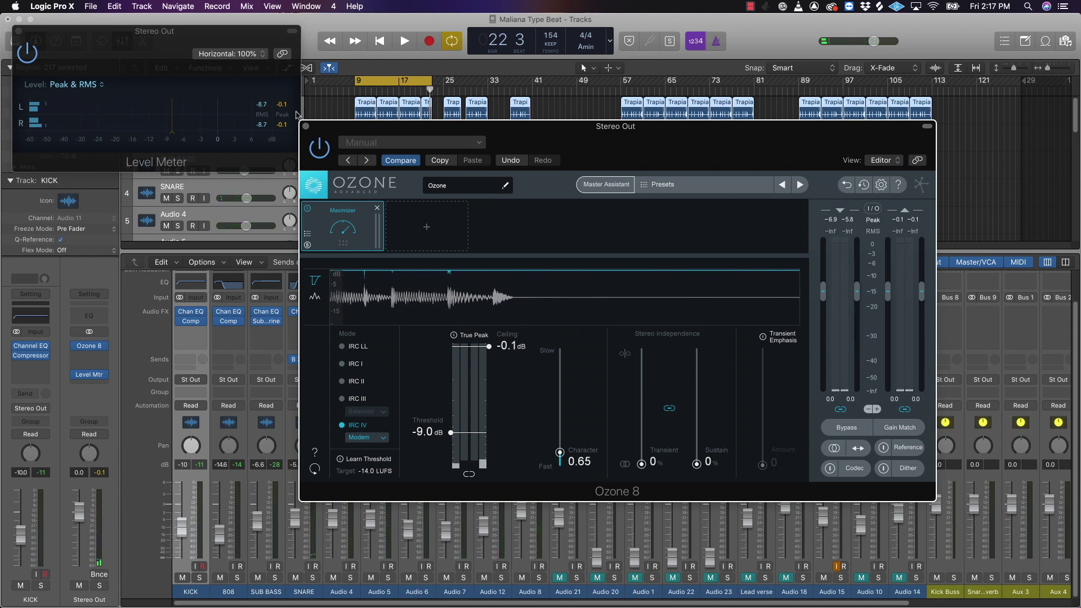
key("super+w")
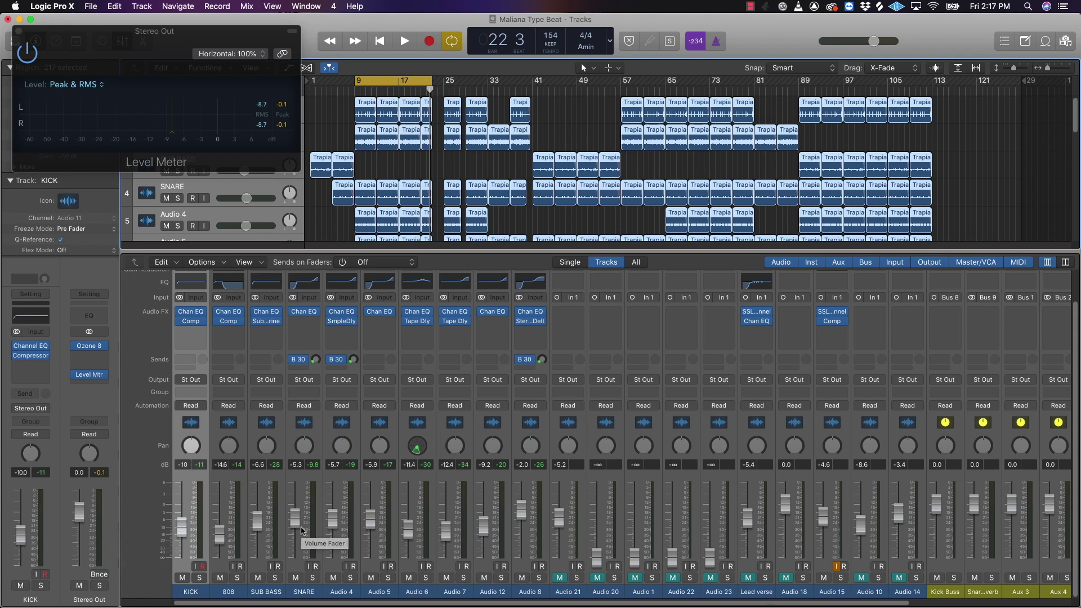
During playback, set the faders of Audio 5 to -5.4 dB, Audio 6 to -10.4 dB and Audio 8 to -2.7 dB, and stop.
key("space")
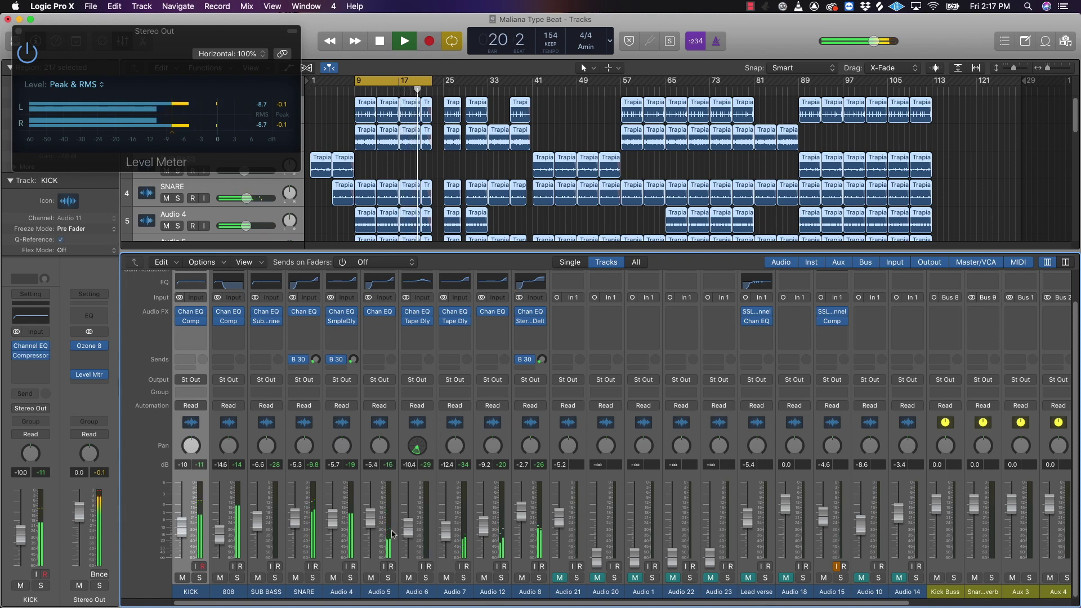
key("space")
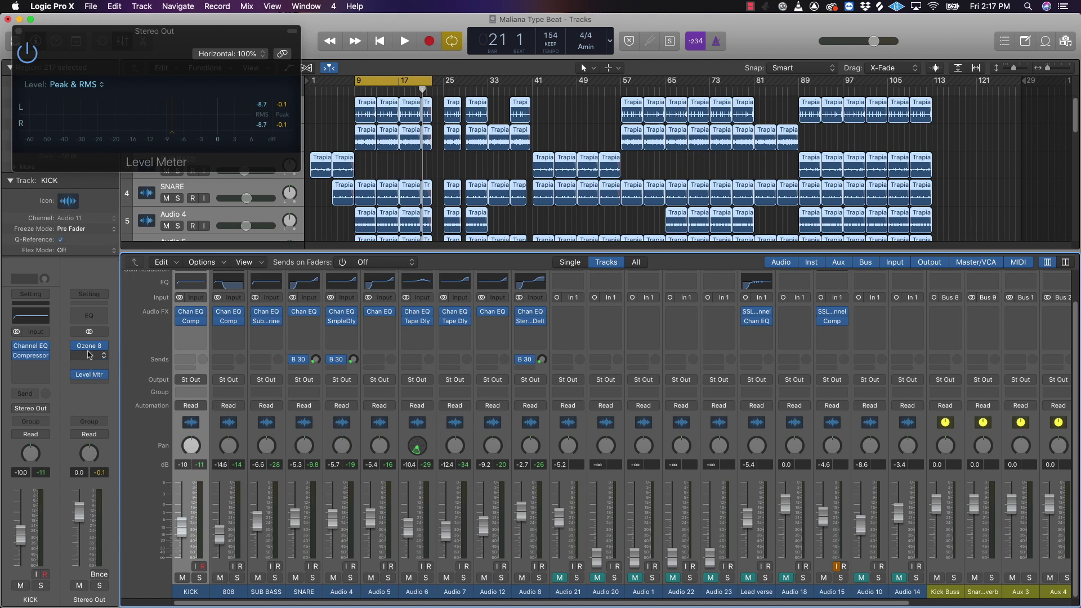
mouse_move(91, 348)
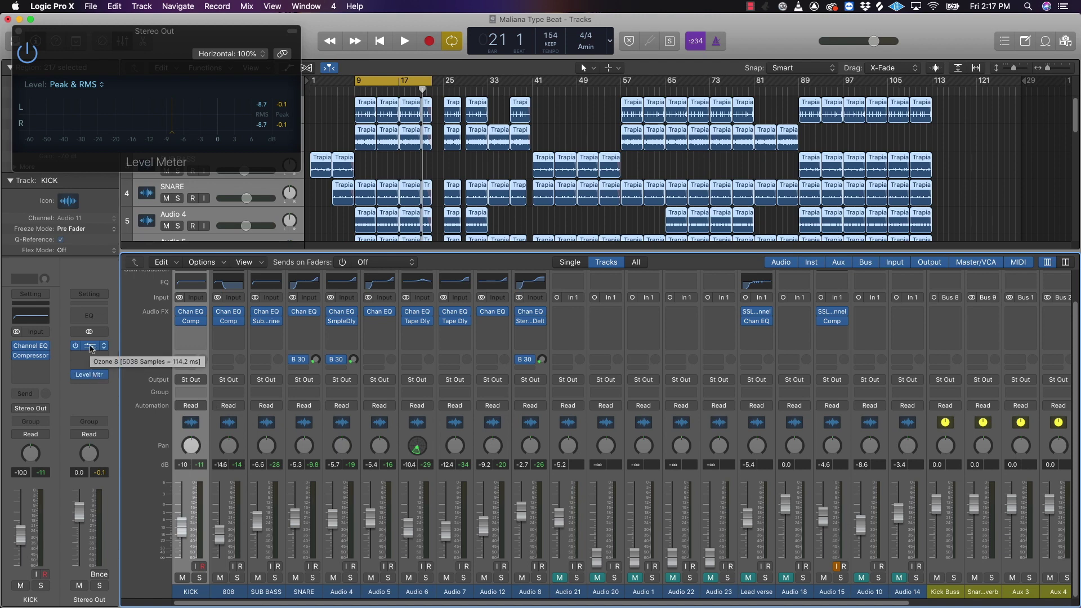
Bypass Ozone 8 on the Stereo Out and insert the Waves L1+ Ultramaximizer (s) in the empty slot below it.
left_click(76, 349)
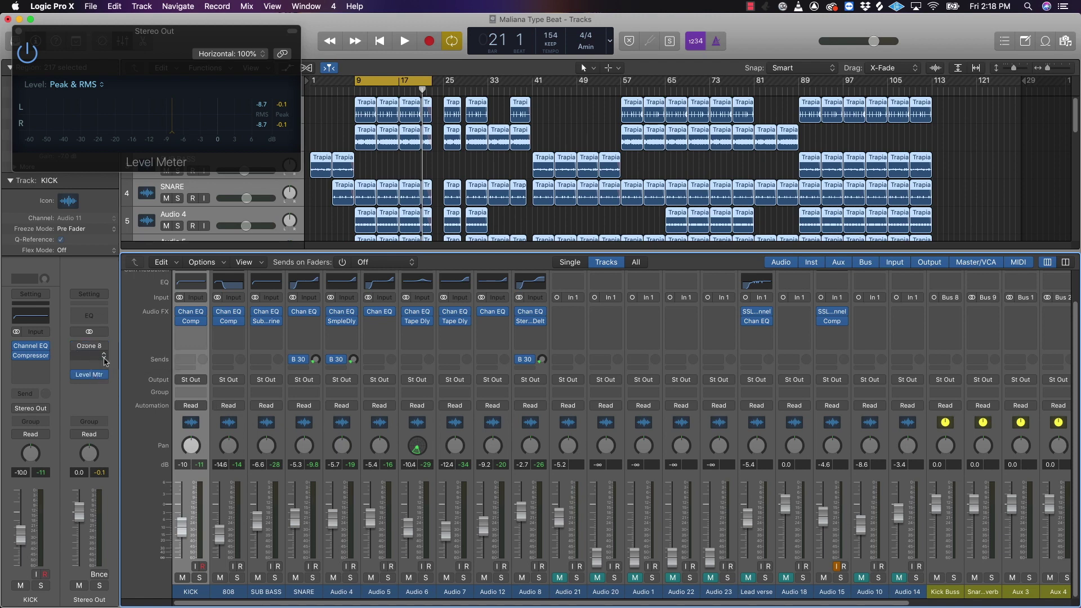
left_click(105, 360)
mouse_move(102, 562)
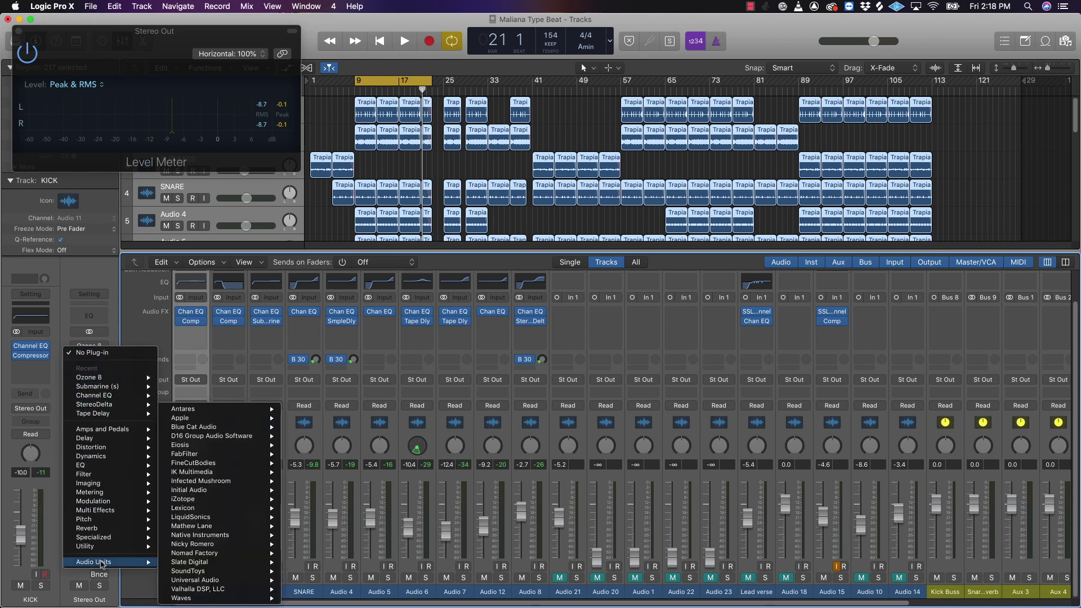
mouse_move(206, 600)
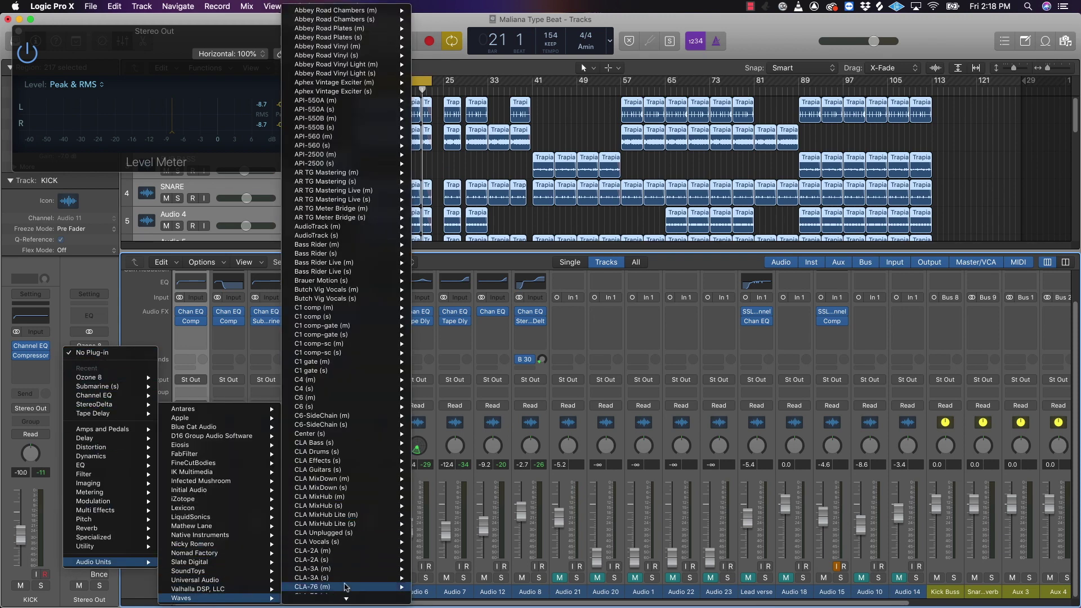
mouse_move(346, 599)
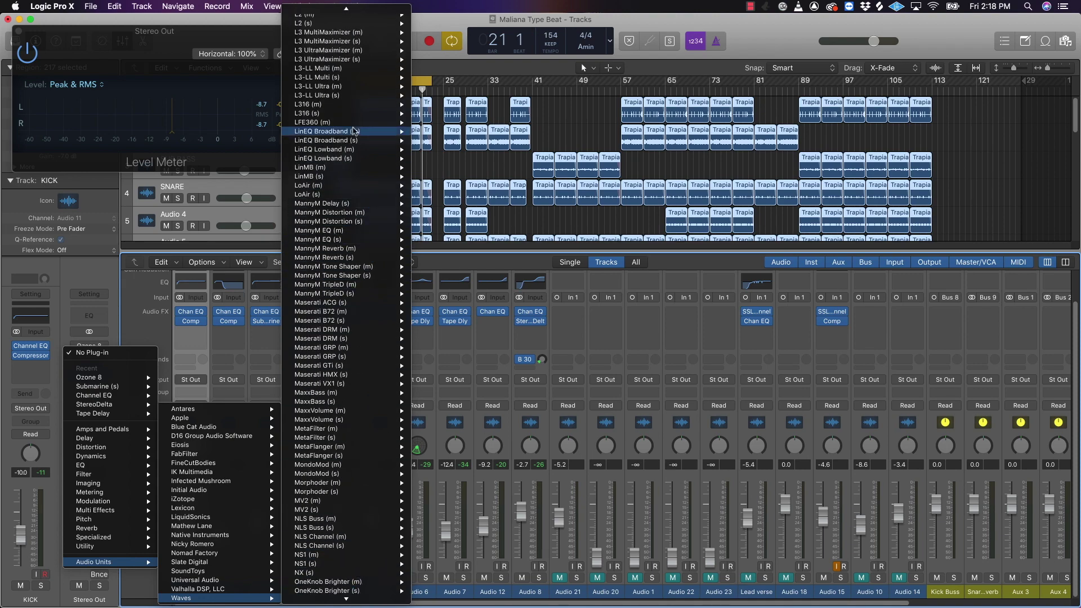
mouse_move(346, 8)
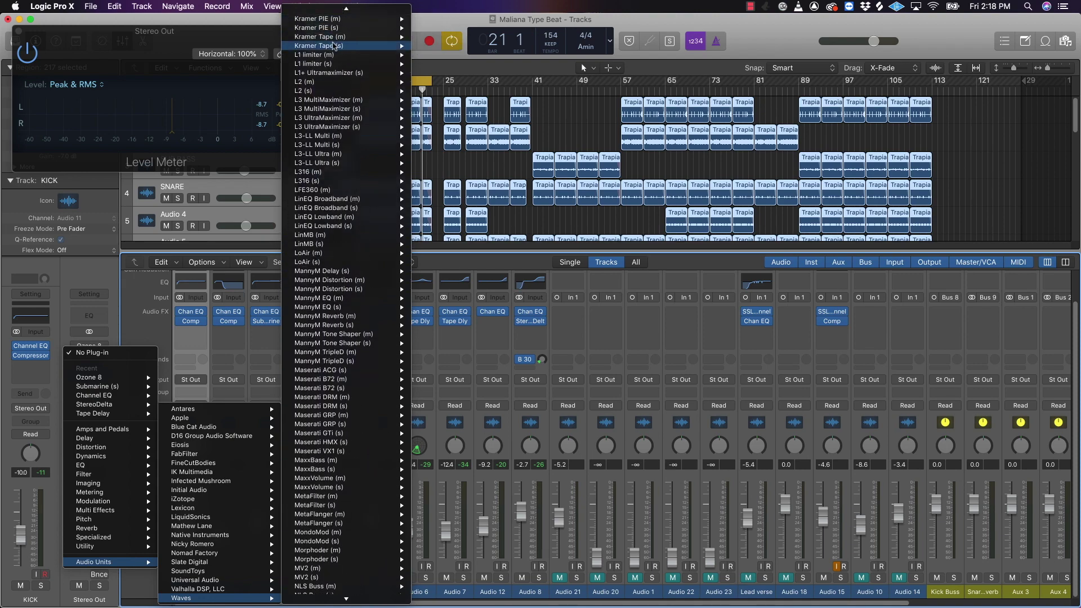
mouse_move(356, 74)
left_click(480, 361)
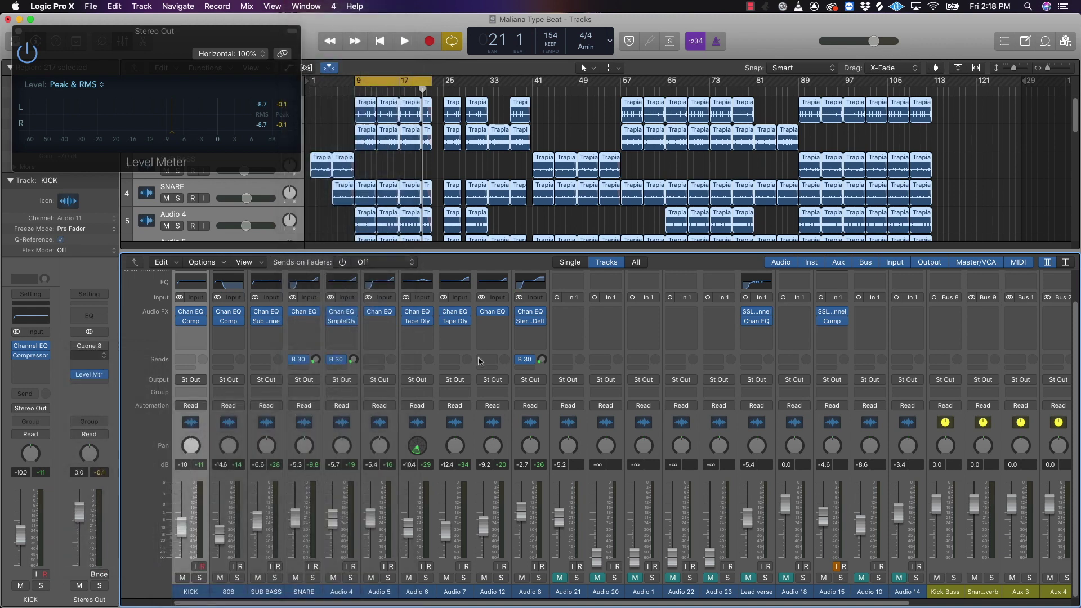
Reposition the L1+ Ultramaximizer window, select the TruePeak domain and set the out ceiling to -0.1 dB.
left_click_drag(379, 53, 596, 258)
left_click(671, 438)
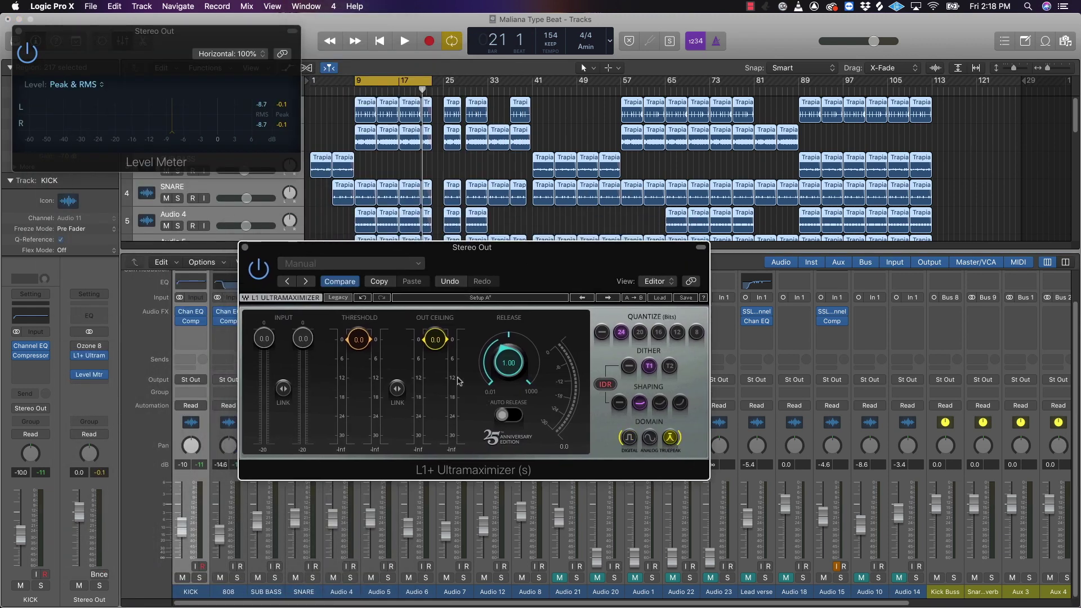
left_click_drag(439, 345, 439, 347)
Play back the cycle section, lower the L1+ Ultramaximizer threshold to -9.2 dB and stop playback.
key("space")
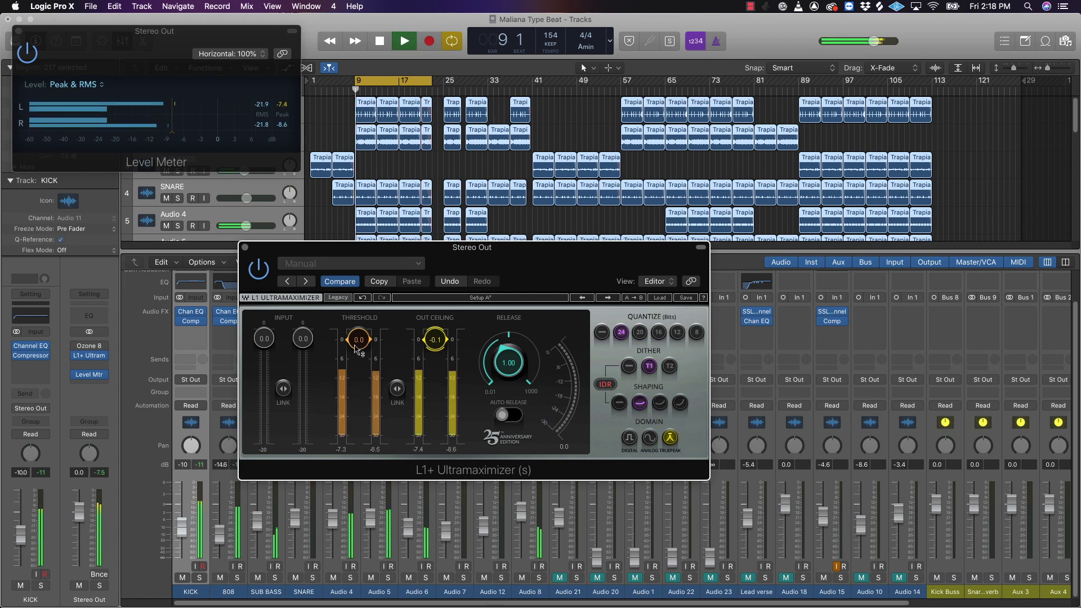
left_click_drag(361, 350, 361, 384)
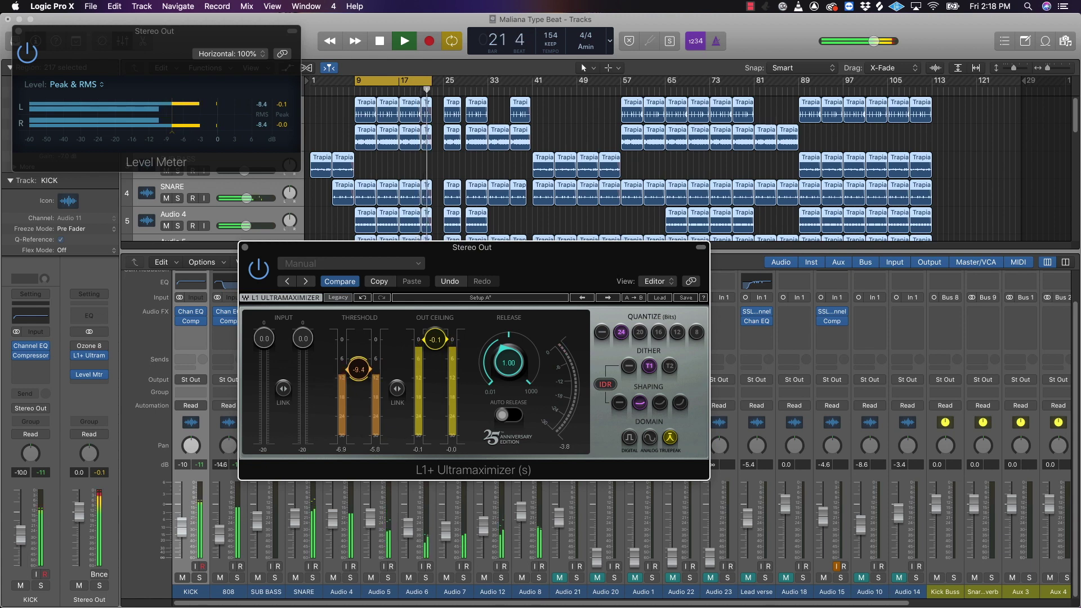
left_click_drag(362, 449, 362, 445)
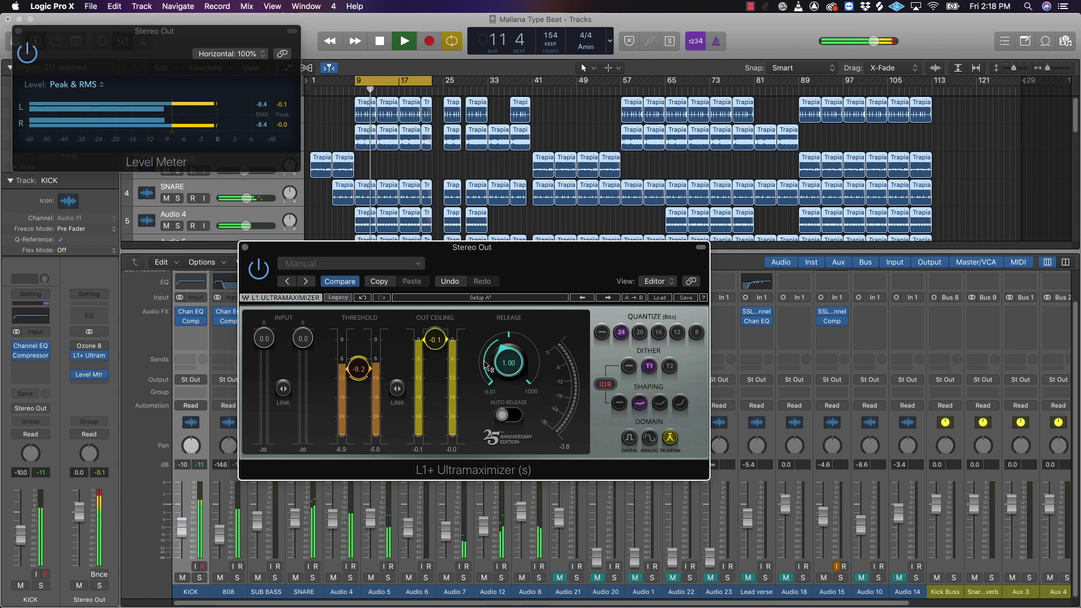
key("space")
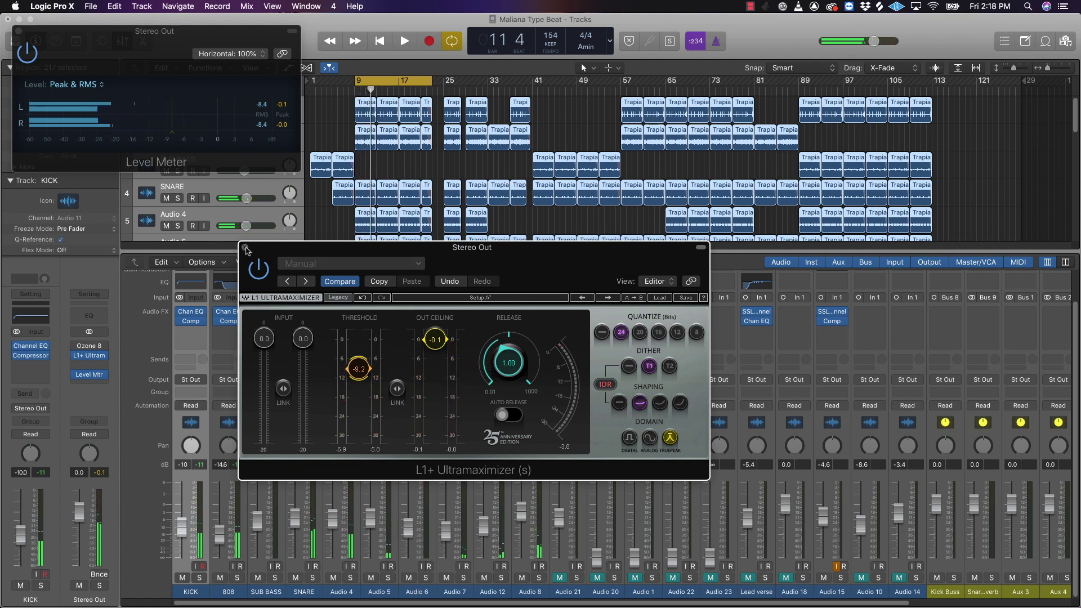
Close the L1+ Ultramaximizer window, bypass that plug-in on the Stereo Out and re-enable Ozone 8.
left_click(246, 248)
left_click(76, 355)
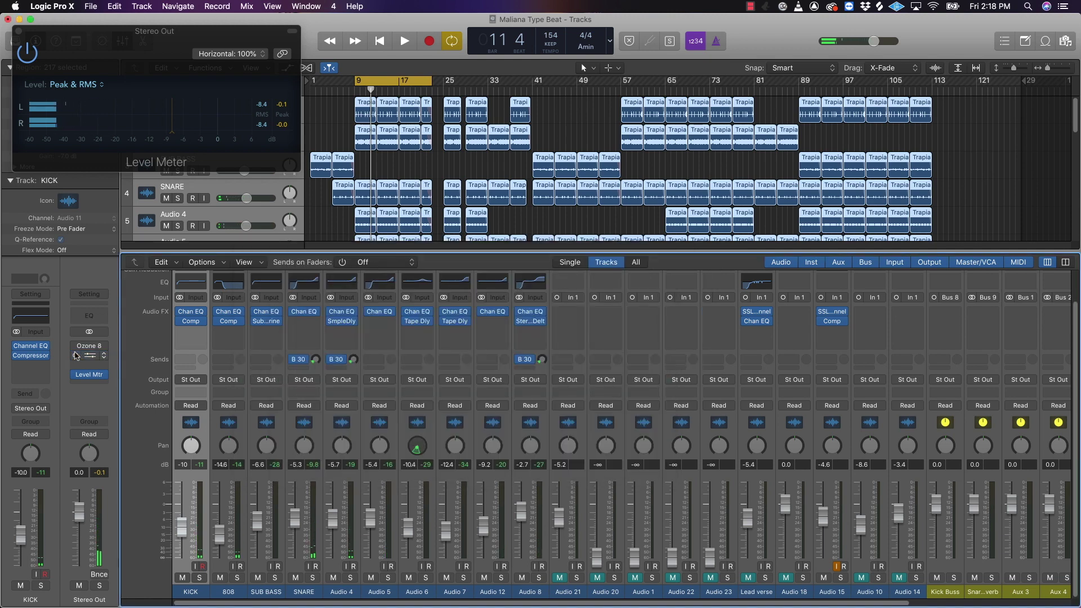
left_click(75, 346)
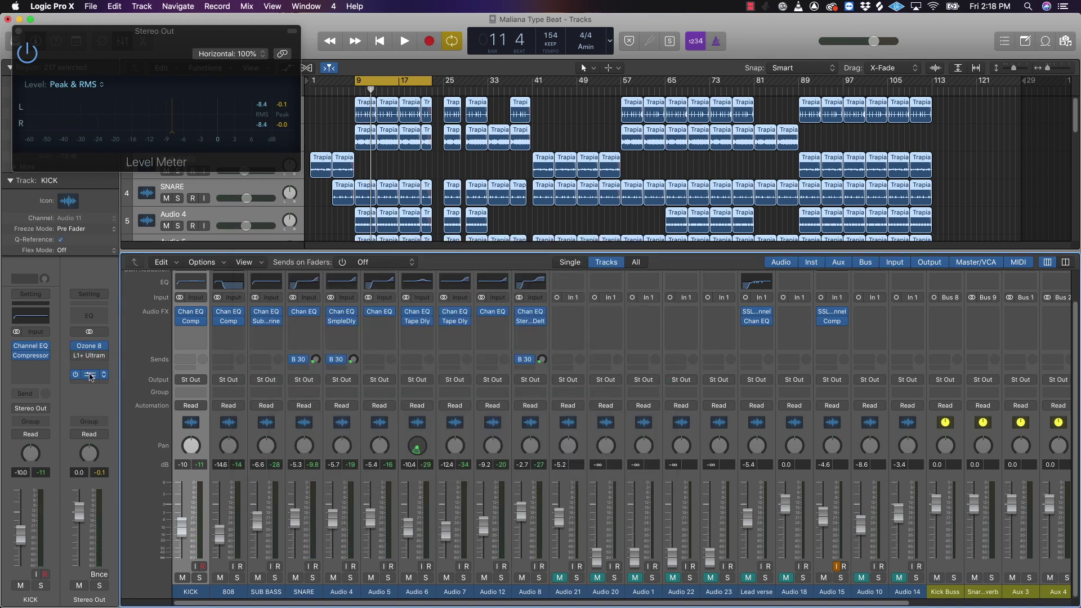